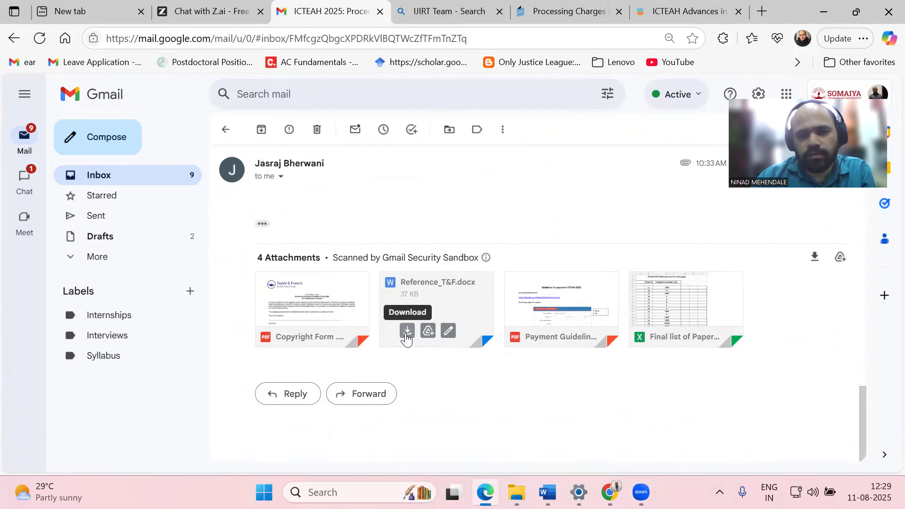
Download the Reference_T&F.docx attachment from Gmail and open it in Word
left_click(407, 332)
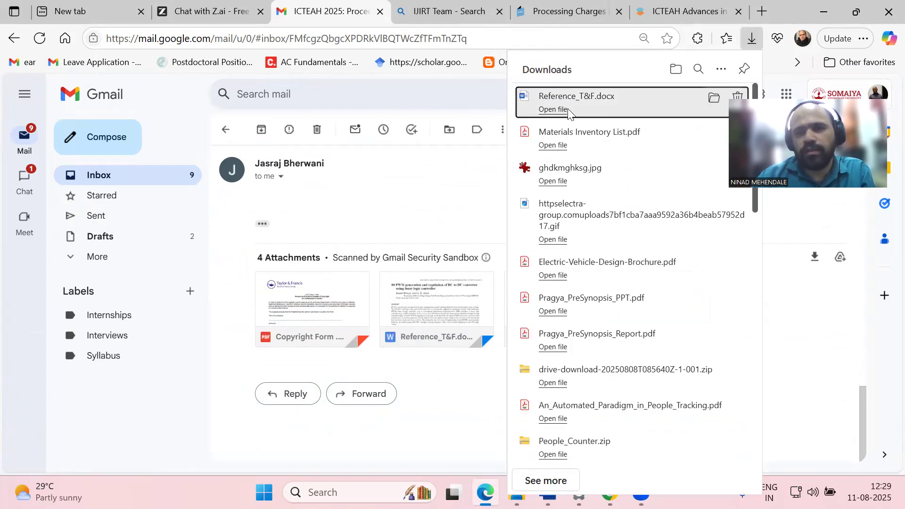
left_click(567, 110)
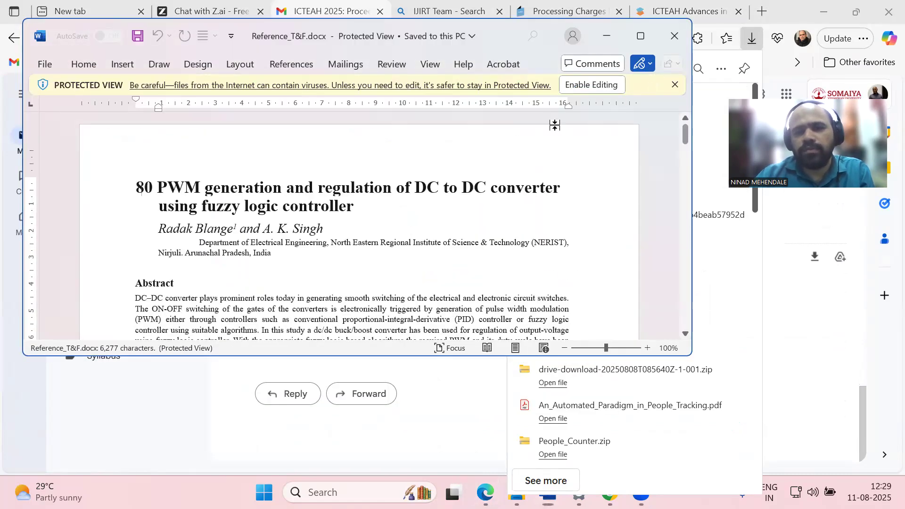
Maximize Word and enable editing on the Reference_T&F template
left_click(641, 36)
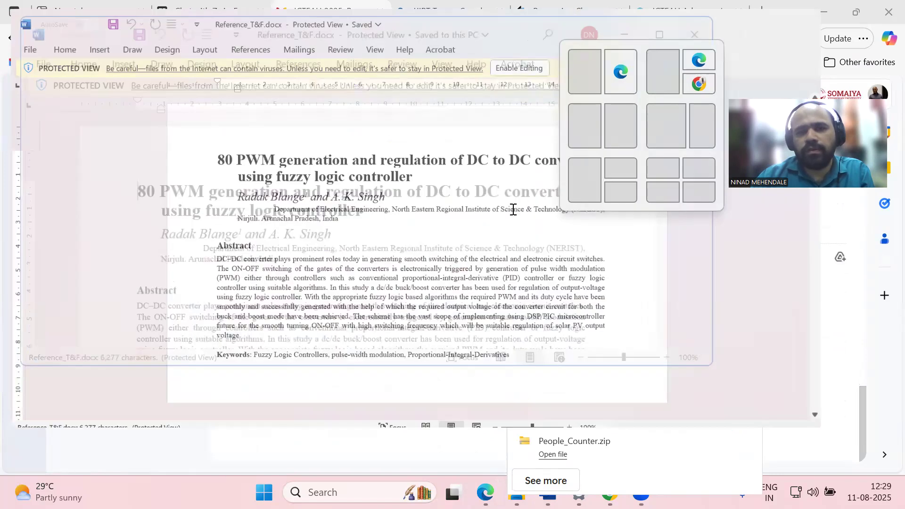
scroll(510, 212, "down", 15)
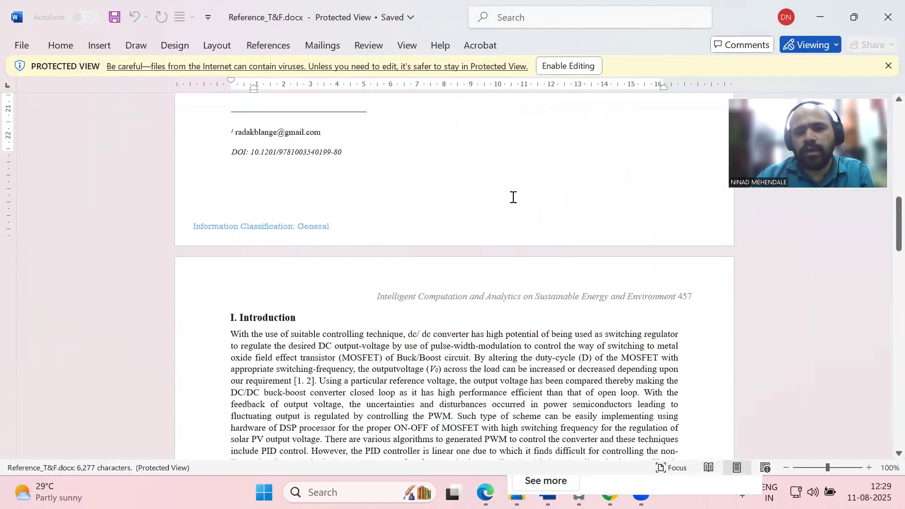
scroll(513, 195, "down", 10)
scroll(516, 185, "up", 5)
scroll(515, 183, "up", 10)
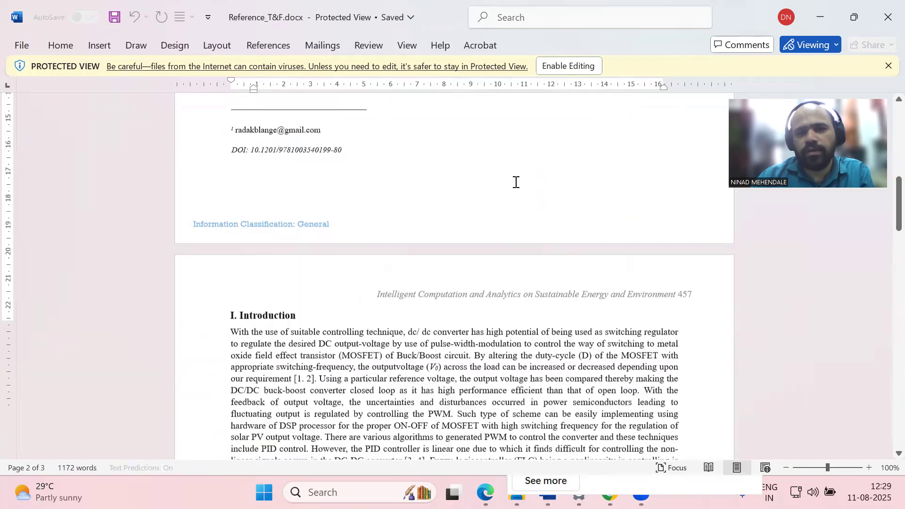
scroll(542, 95, "up", 5)
left_click(573, 68)
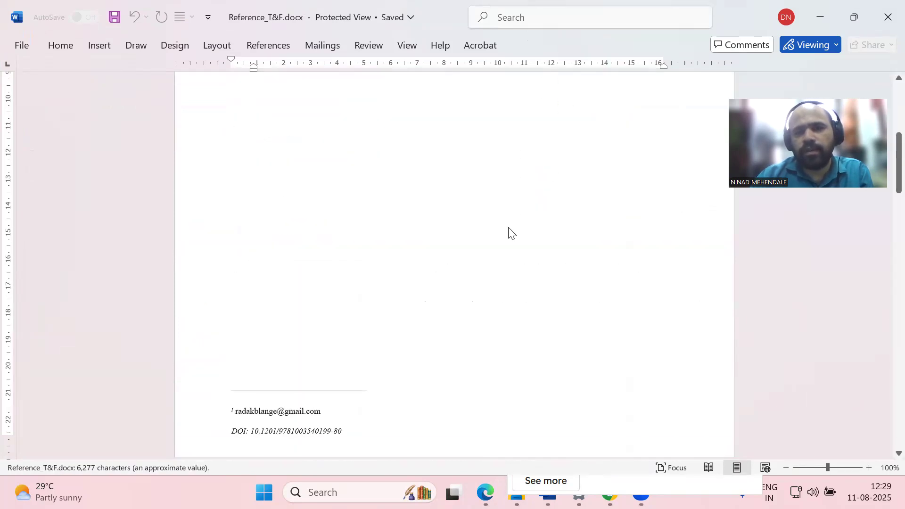
Return to the browser's SciSpace editor holding the soil nutrient review manuscript
scroll(510, 229, "down", 3)
mouse_move(485, 492)
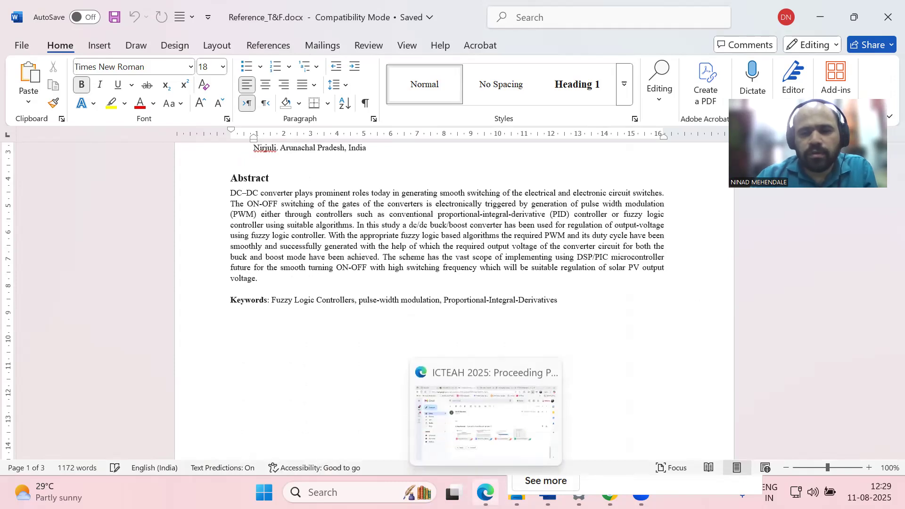
mouse_move(548, 494)
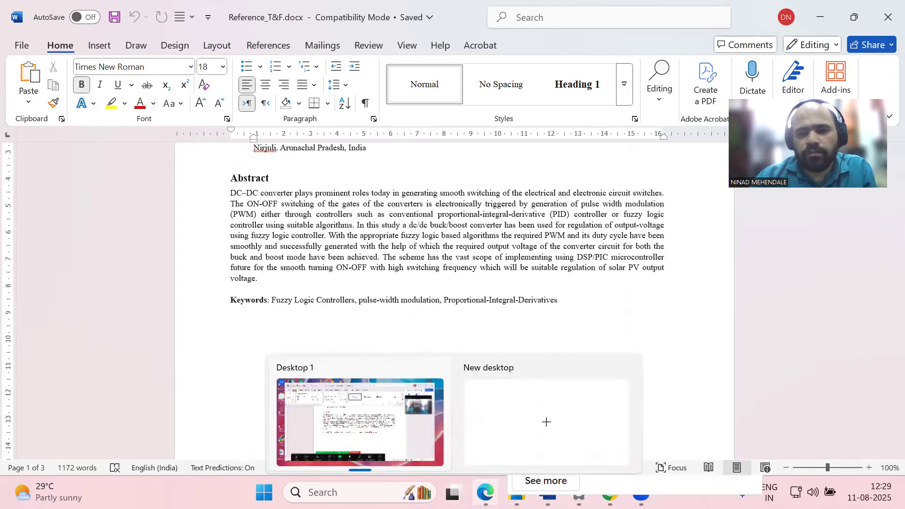
left_click(485, 492)
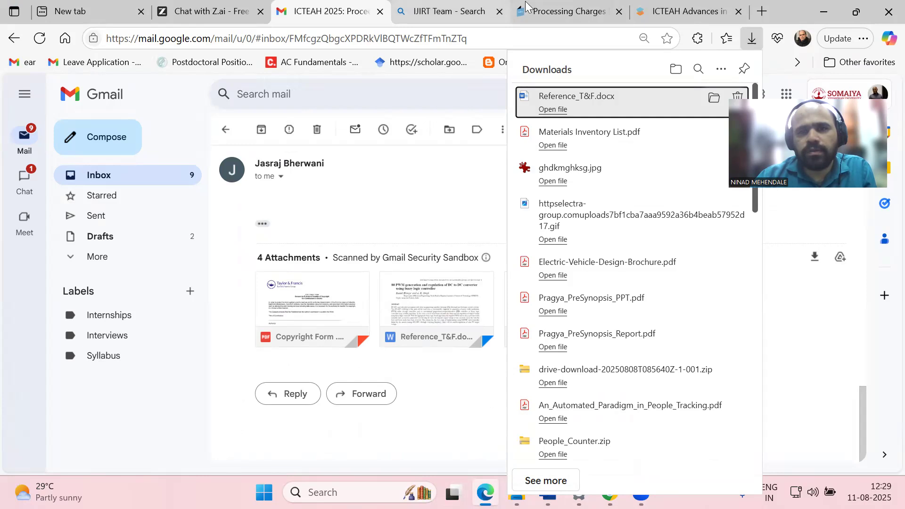
left_click(689, 12)
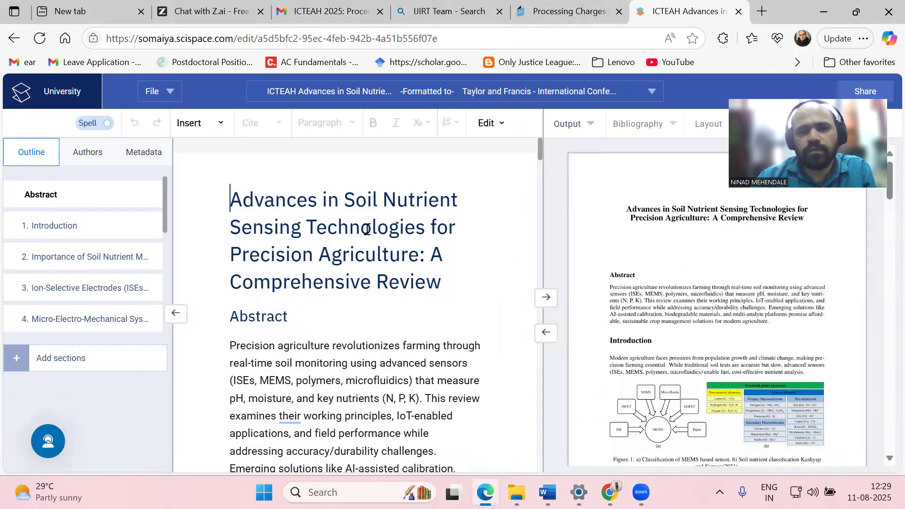
Copy the title 'Advances in Soil Nutrient Sensing Technologies for Precision Agriculture: A Comprehensive Review' and return to Word
scroll(330, 226, "down", 3)
scroll(312, 212, "up", 3)
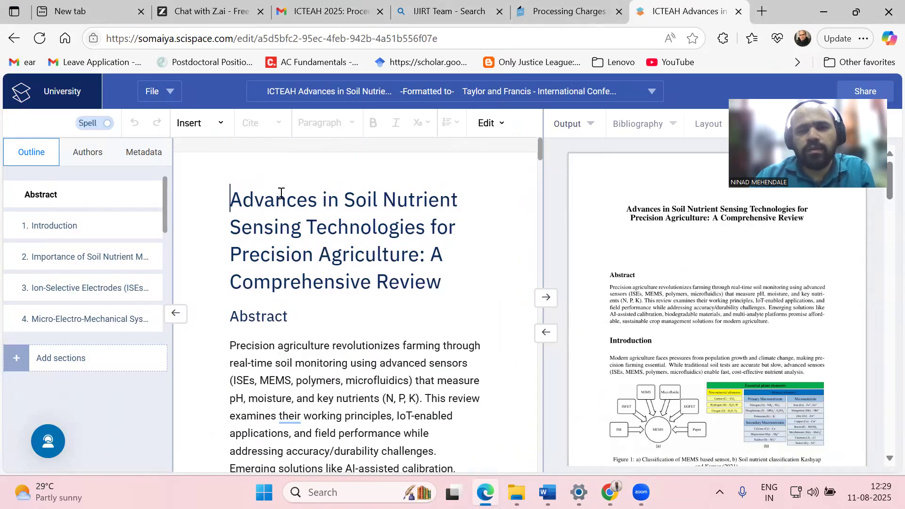
left_click_drag(232, 203, 442, 279)
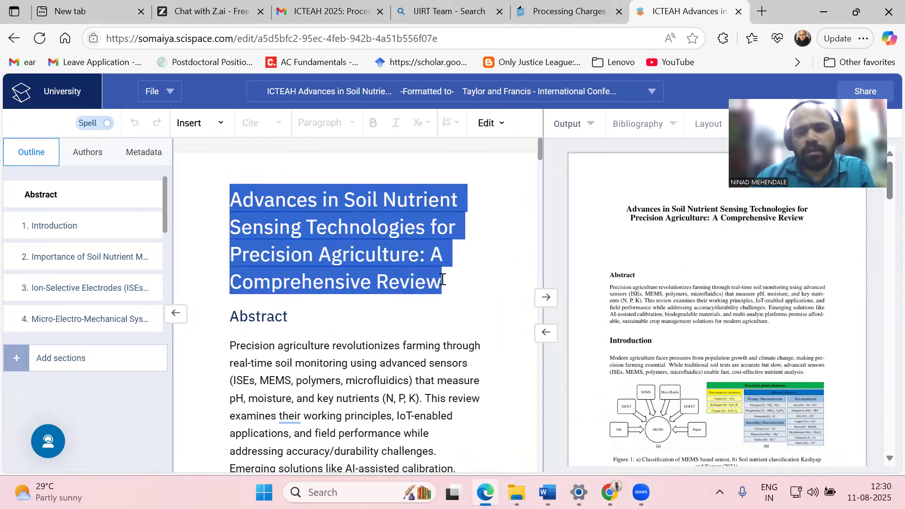
right_click(319, 226)
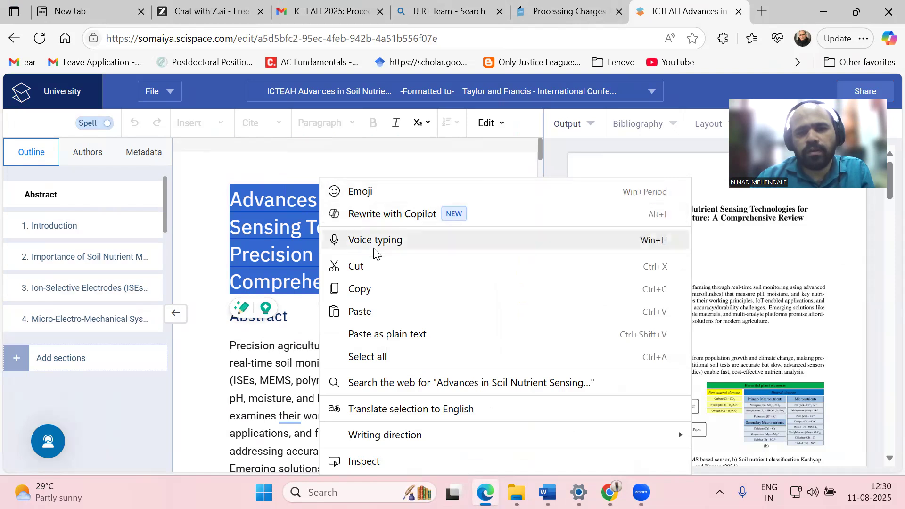
left_click(384, 289)
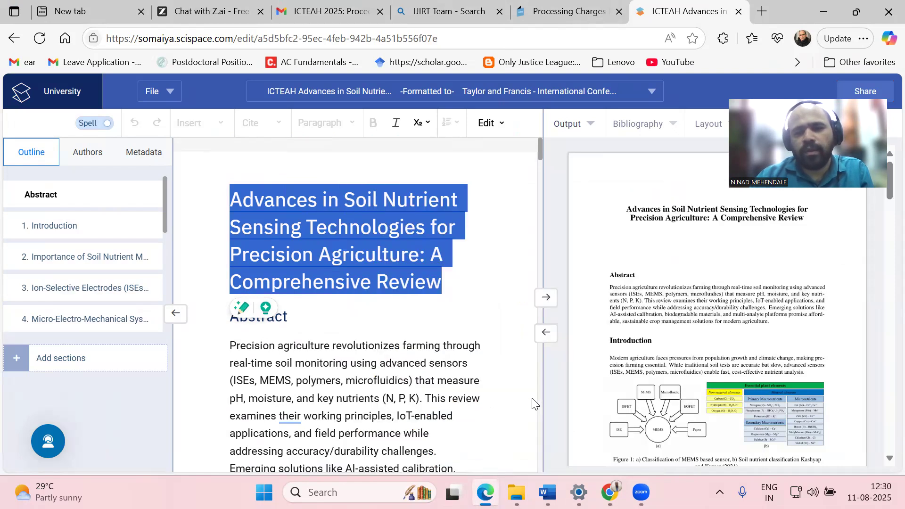
left_click(547, 493)
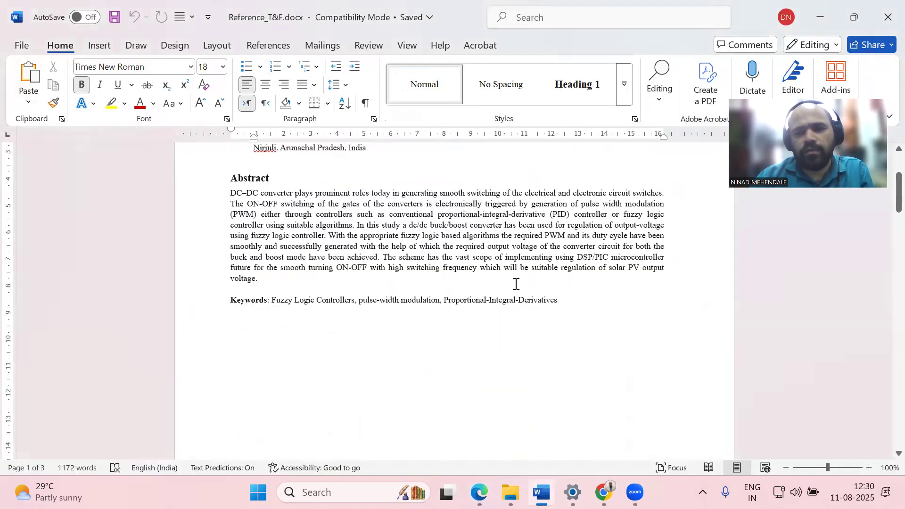
Paste the copied review title as plain text over the template's old title
scroll(515, 285, "up", 3)
left_click_drag(236, 218, 428, 237)
left_click(240, 218)
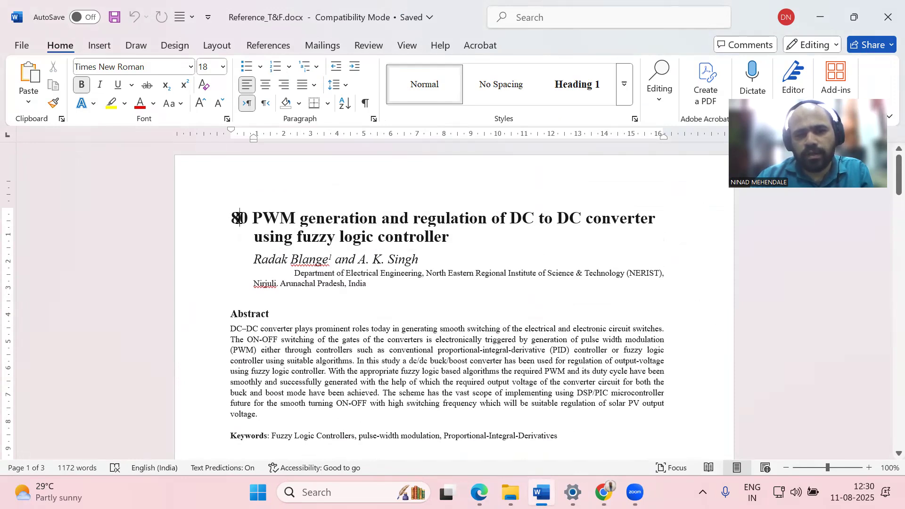
right_click(240, 219)
left_click(316, 294)
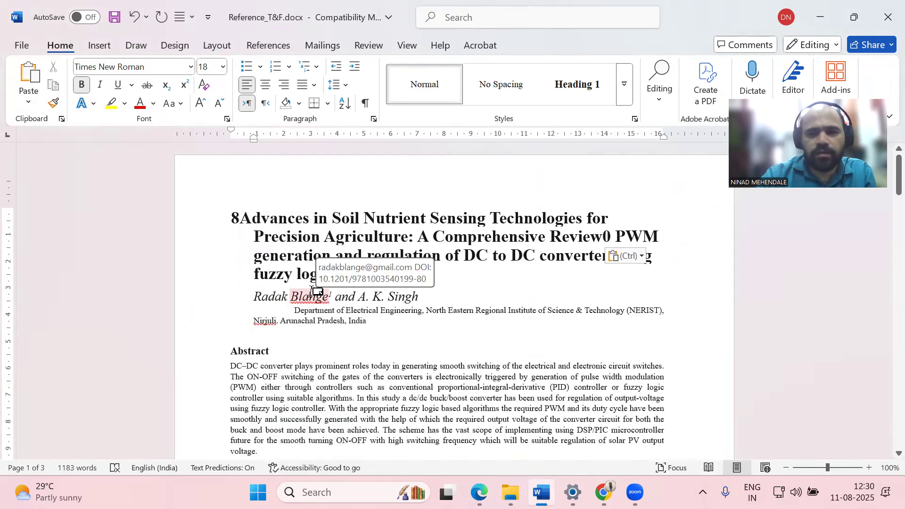
Delete the leftover PWM converter title words and the stray leading 8
key("Delete")
key("Delete")
key("Delete")
key("Delete")
key("Delete")
key("Delete")
key("Delete")
key("Delete")
key("Delete")
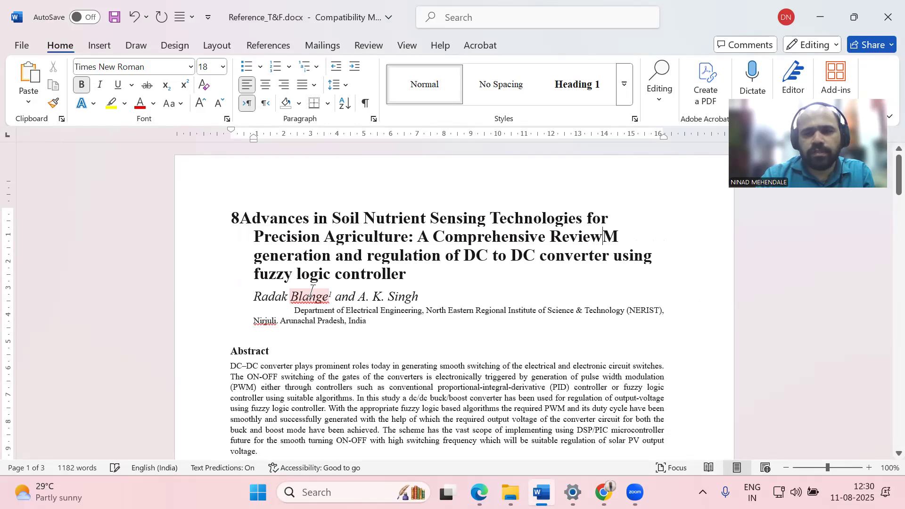
key("Delete")
key("Delete")
key("Delete")
key("Delete")
key("Delete")
key("Delete")
key("Delete")
key("Delete")
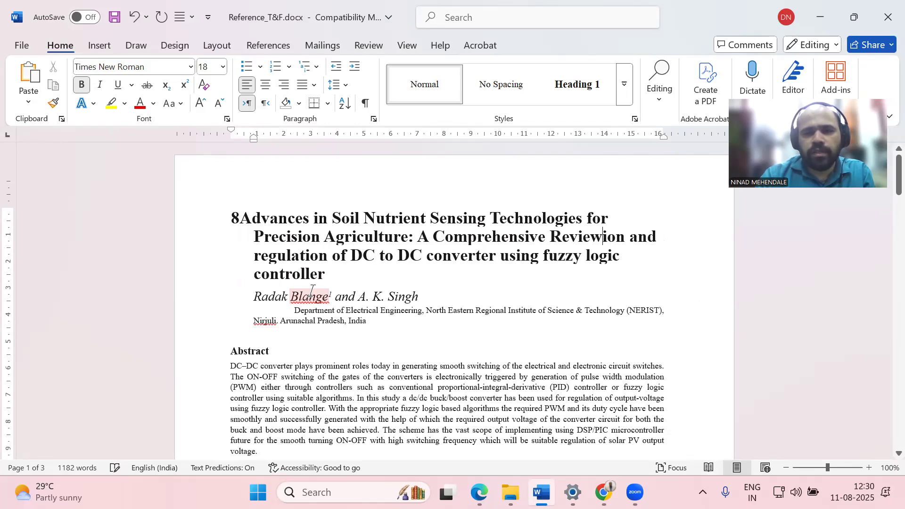
key("Delete")
key("Delete")
key("Delete")
key("Delete")
key("Delete")
key("Delete")
key("Delete")
key("Delete")
key("Delete")
key("Delete")
key("Delete")
key("Delete")
key("Delete")
key("Delete")
key("Delete")
key("Delete")
key("Delete")
key("Delete")
key("Delete")
key("Delete")
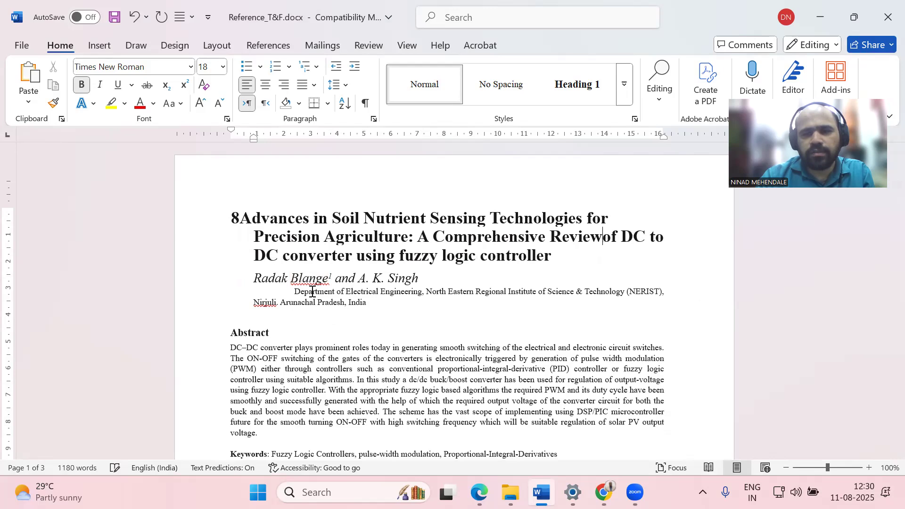
key("Delete")
key("Delete")
key("Delete")
key("Delete")
key("Delete")
key("Delete")
key("Delete")
key("Delete")
key("Delete")
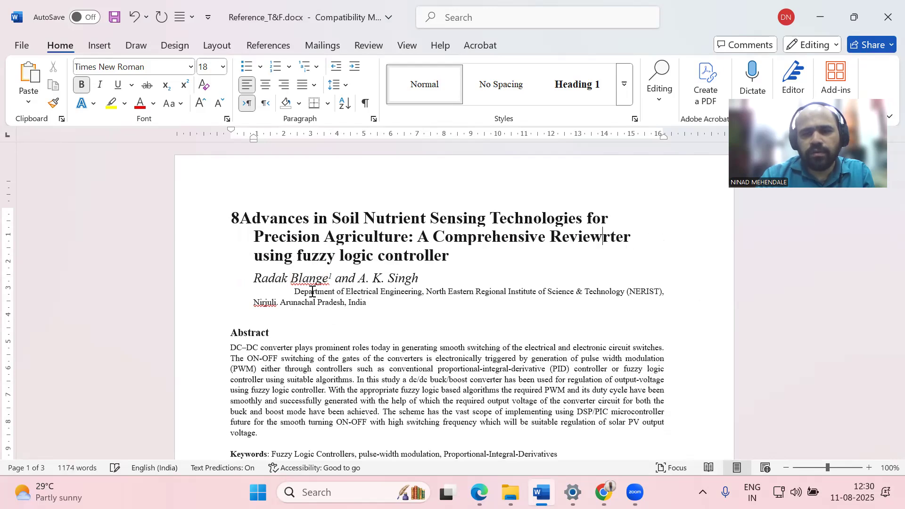
key("Delete")
key("Delete")
key("Delete")
key("Delete")
key("Delete")
key("Delete")
key("Delete")
key("Delete")
key("Delete")
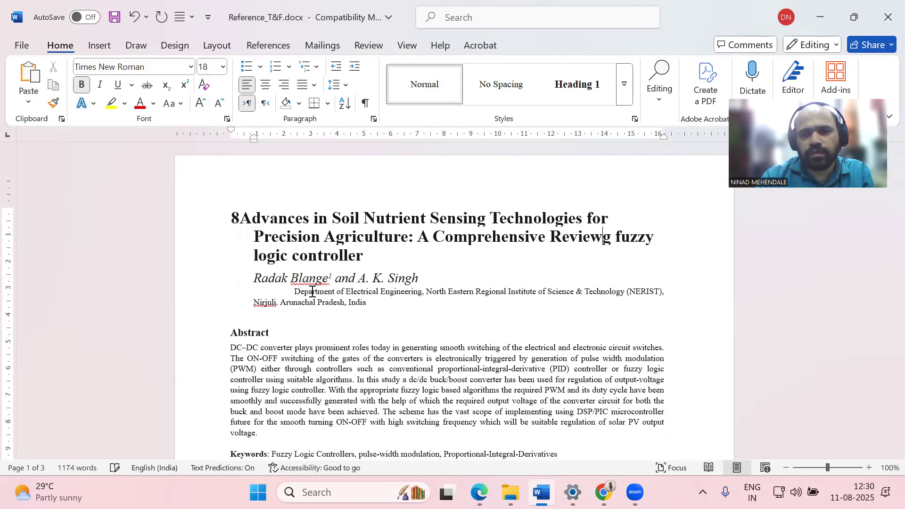
key("Delete")
key("Delete")
key("Delete")
key("Delete")
key("Delete")
key("Delete")
key("Delete")
key("Delete")
key("Delete")
key("Delete")
key("Delete")
key("Delete")
key("Delete")
key("Delete")
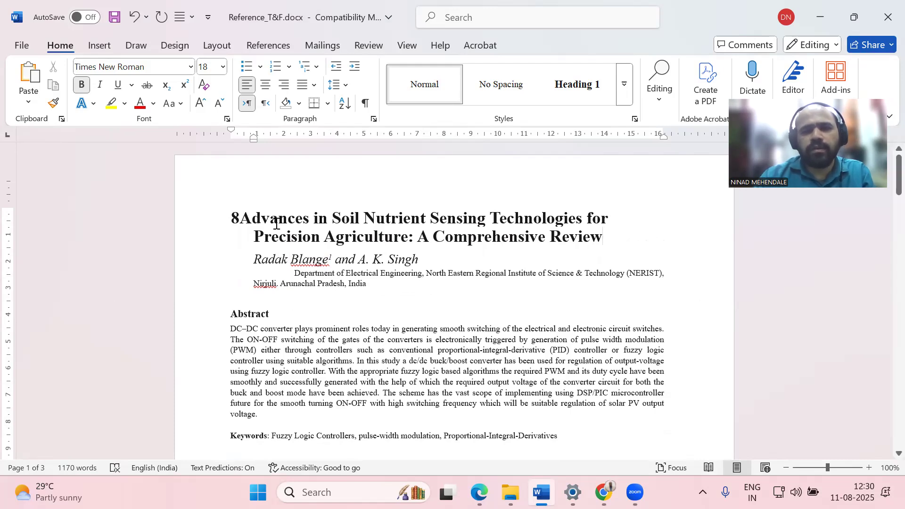
left_click(240, 218)
key("BackSpace")
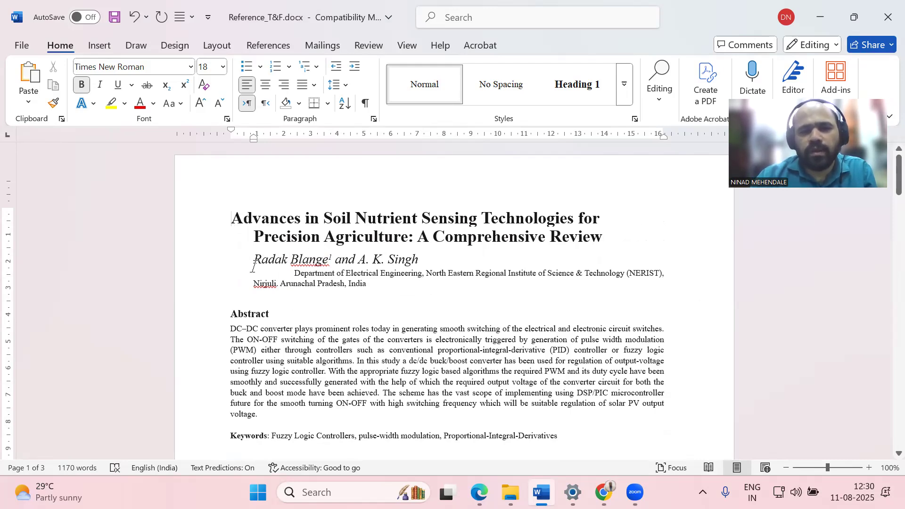
Check the first author's superscript 1 and try adding a marker after the second author
left_click_drag(253, 263, 328, 261)
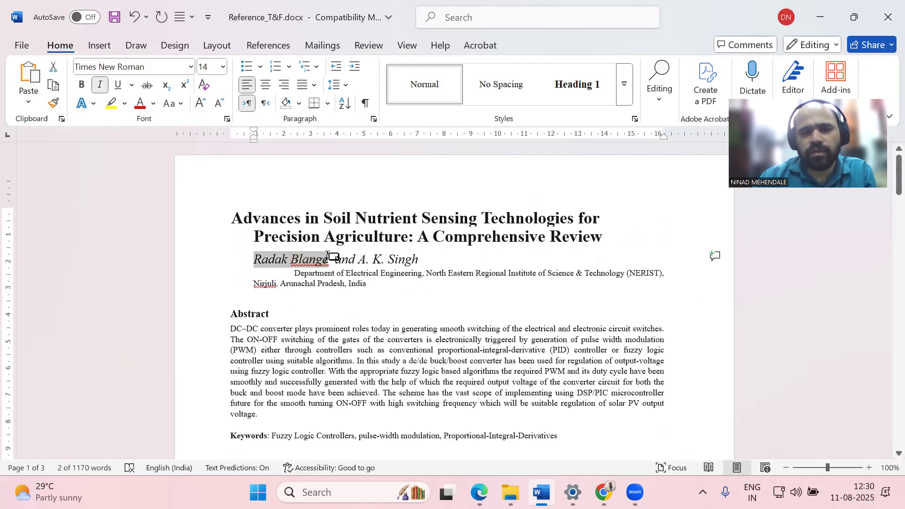
left_click(331, 260)
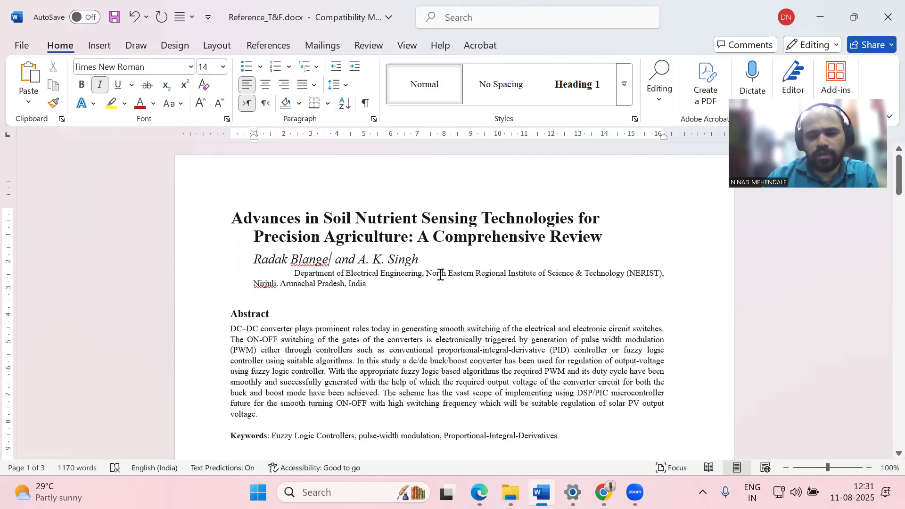
key("shift+Right")
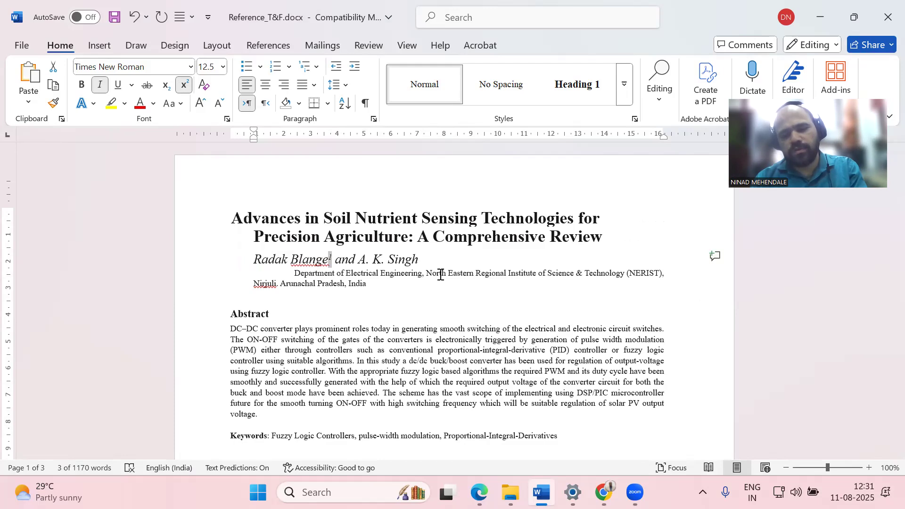
key("Right")
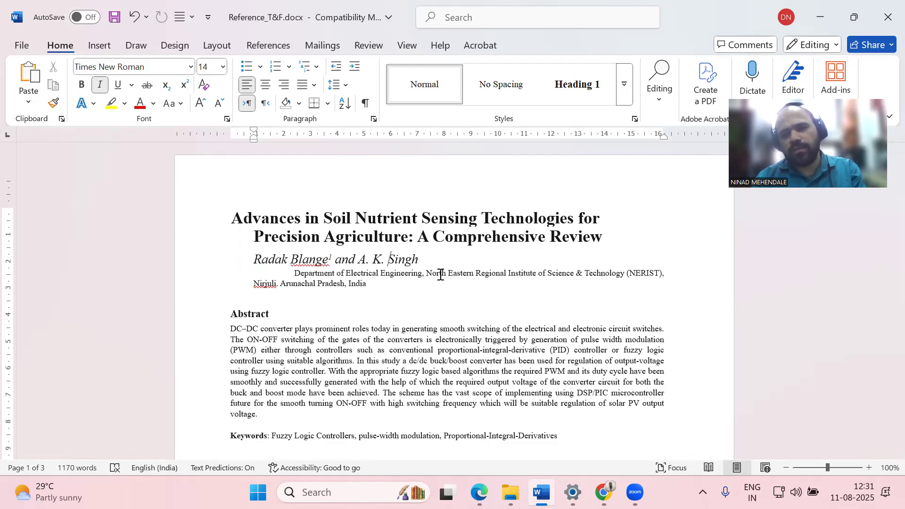
key("ctrl+v")
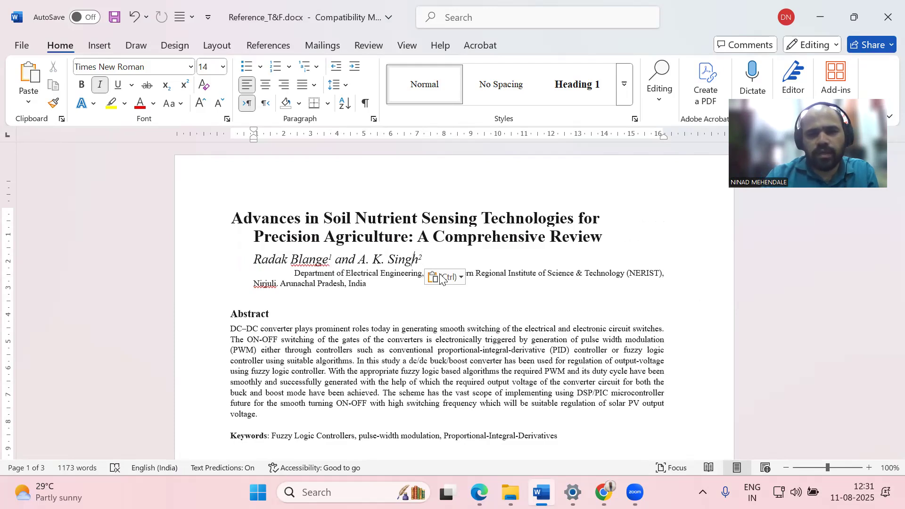
type("1")
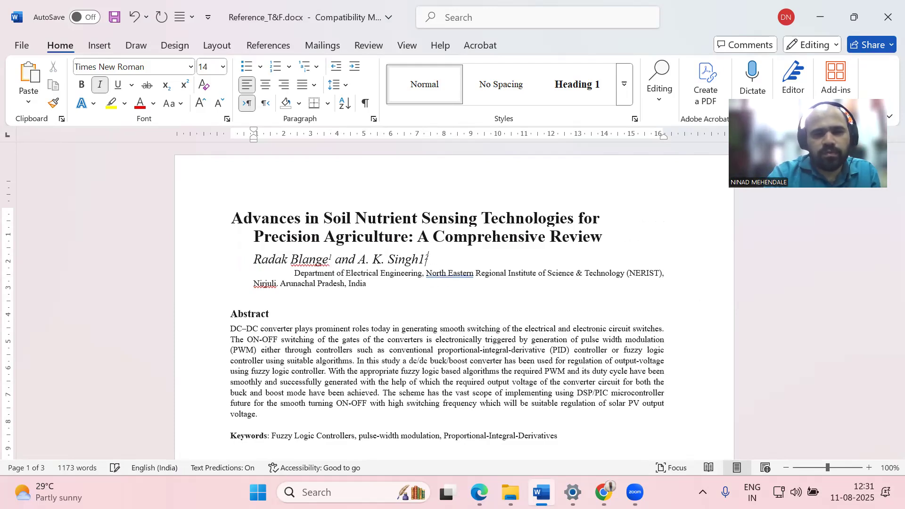
key("BackSpace")
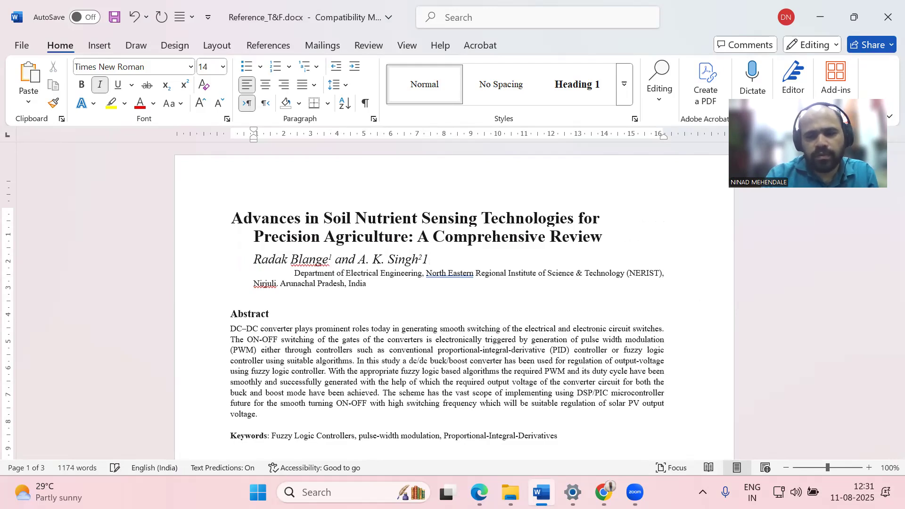
Type 1 after the second author's name and format it as superscript
type("1")
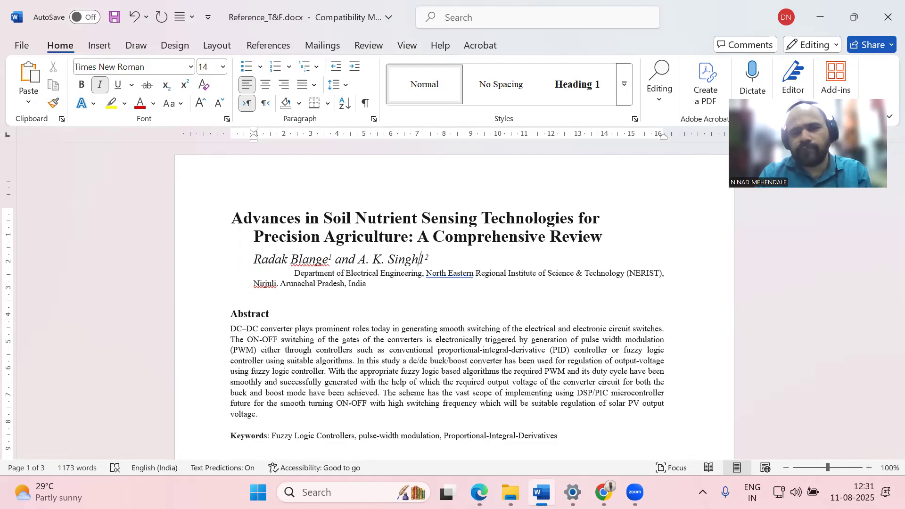
key("shift+Left")
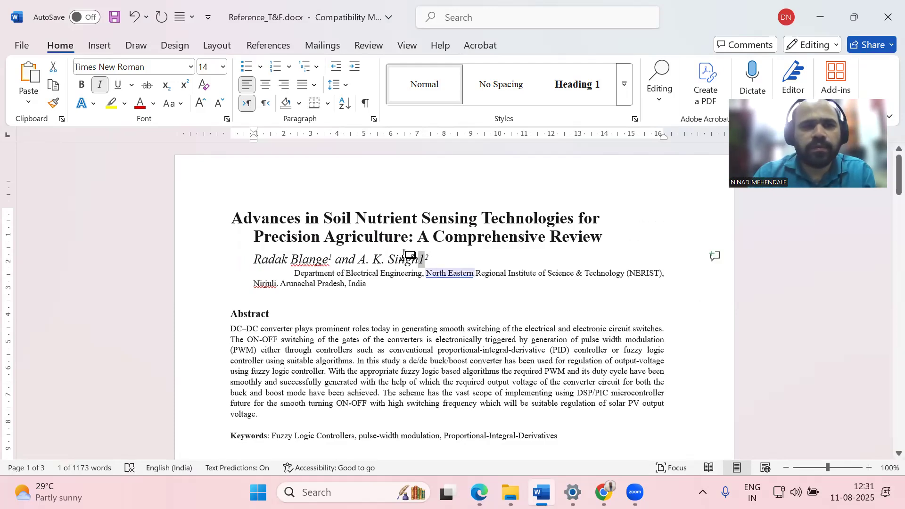
left_click(185, 84)
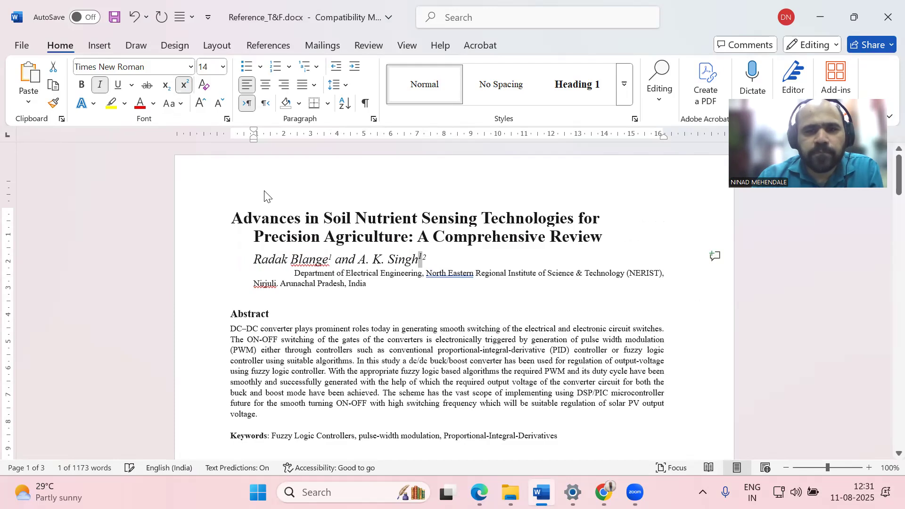
left_click(425, 257)
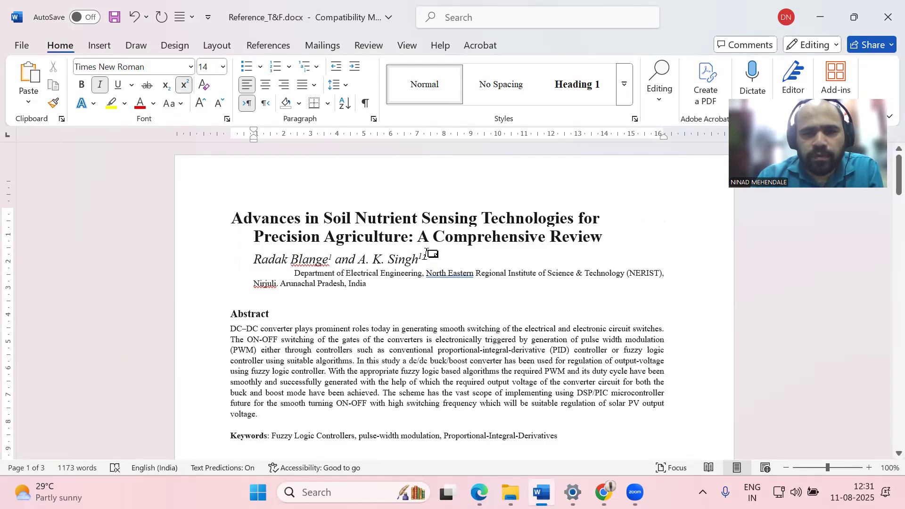
scroll(476, 297, "down", 12)
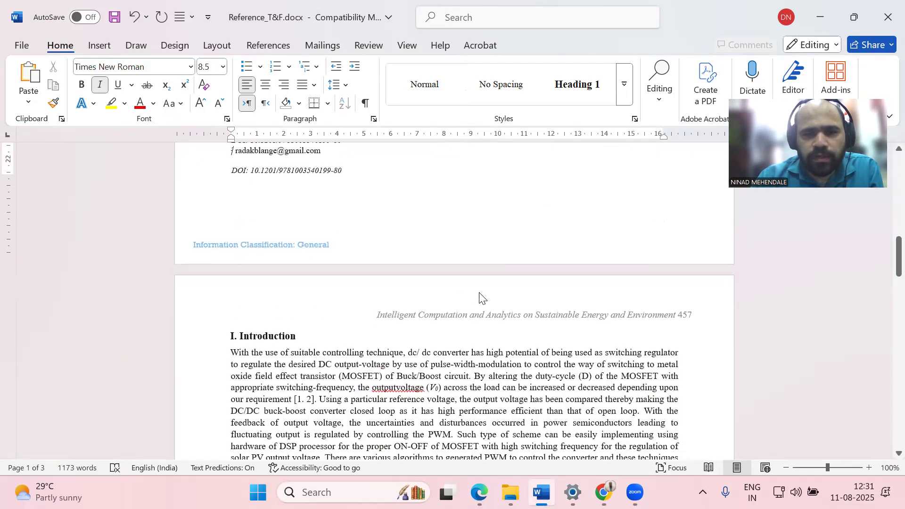
scroll(479, 297, "up", 3)
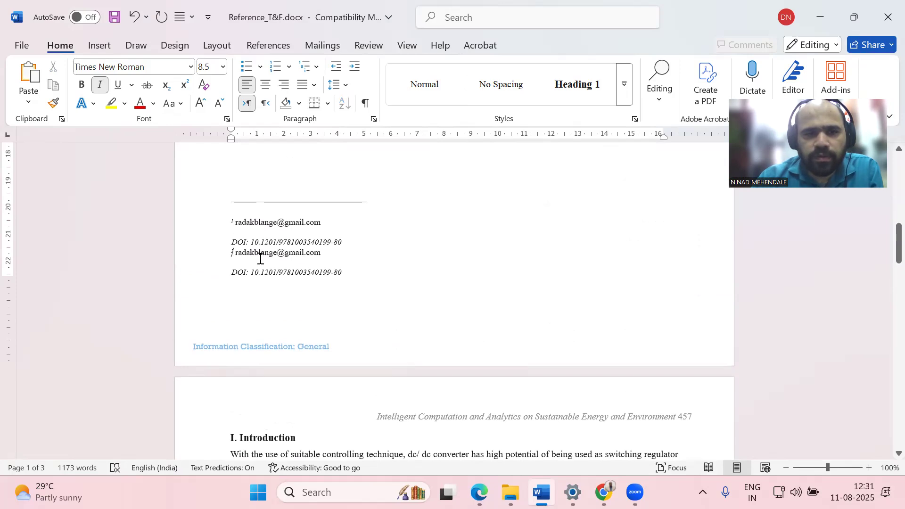
scroll(338, 255, "up", 16)
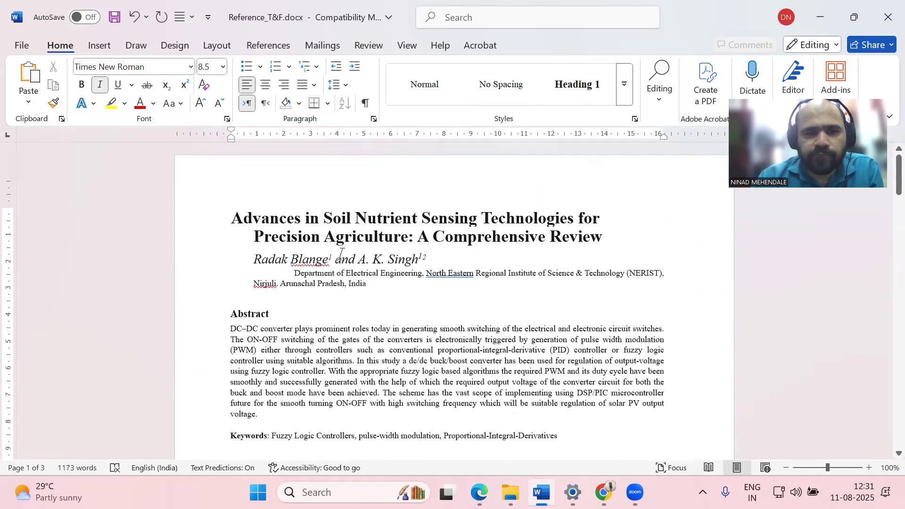
Insert 'K. J. Somaiya School of Engineering ()' at the start of the affiliation line
left_click_drag(297, 274, 377, 303)
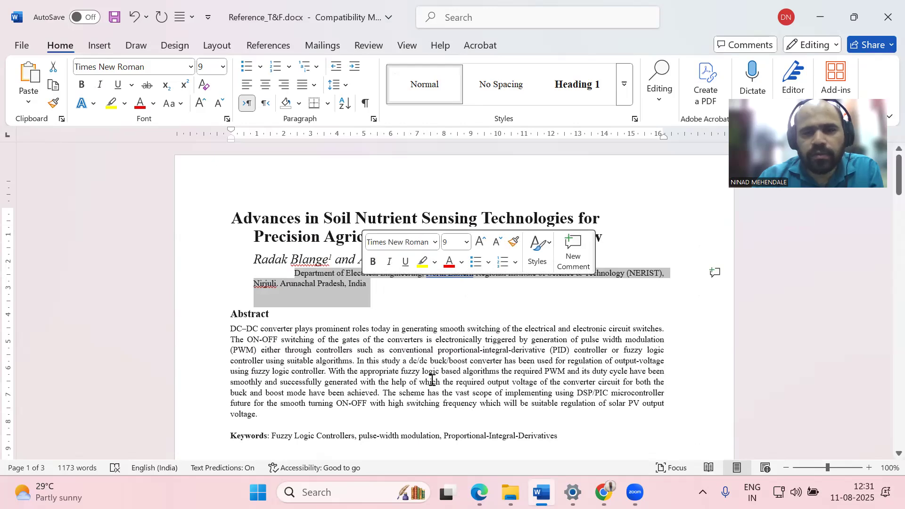
type("K.")
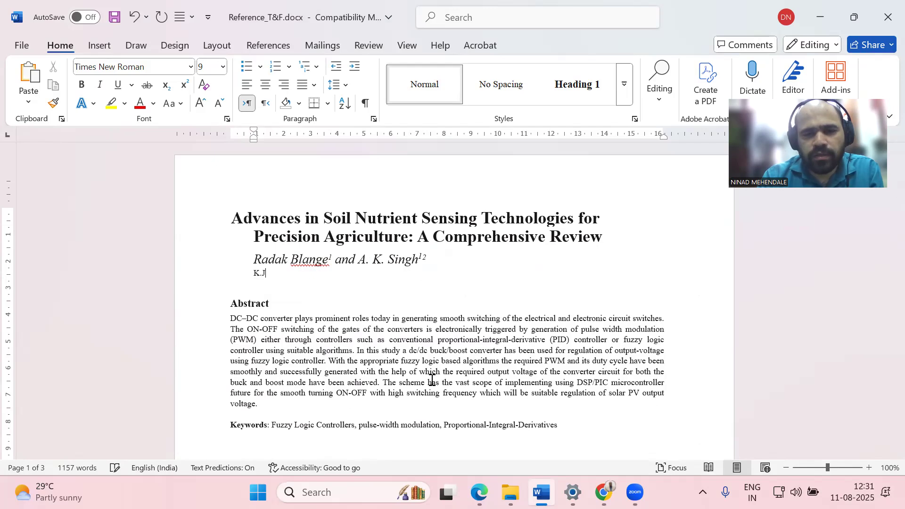
type("J. Somaiya")
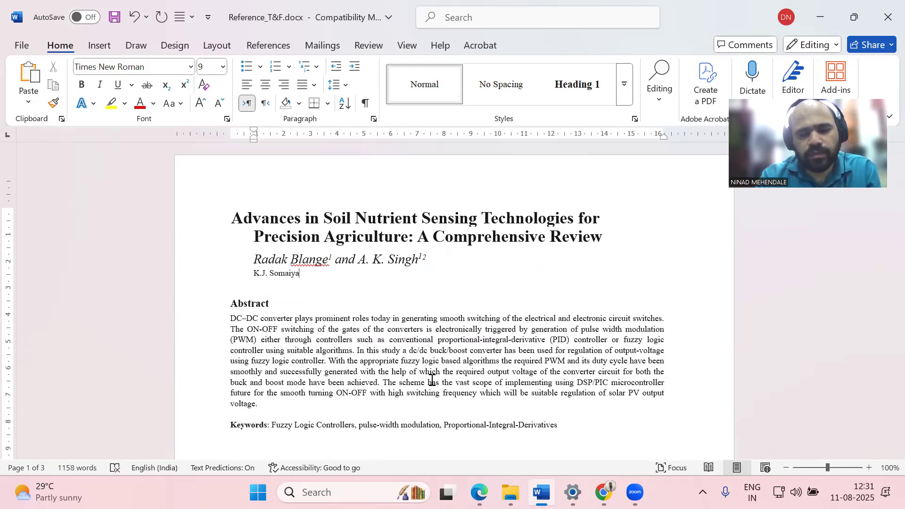
key("ctrl+z")
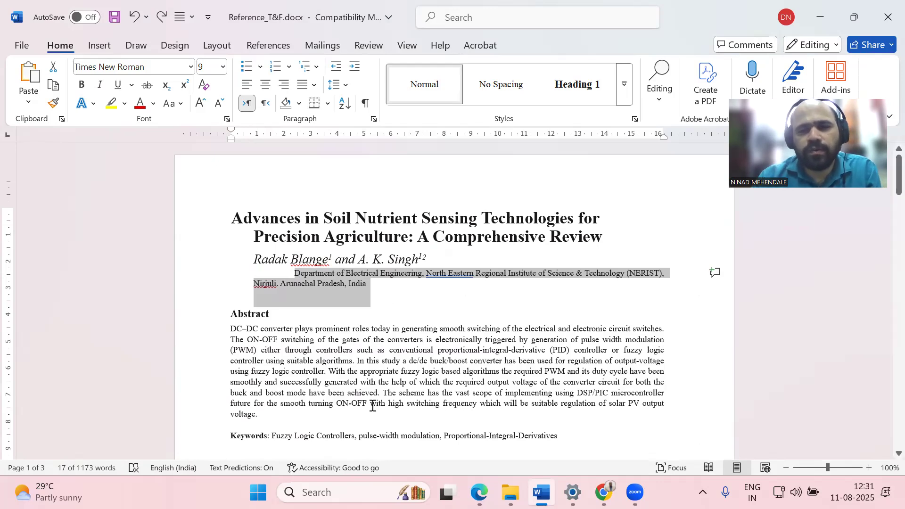
left_click(373, 295)
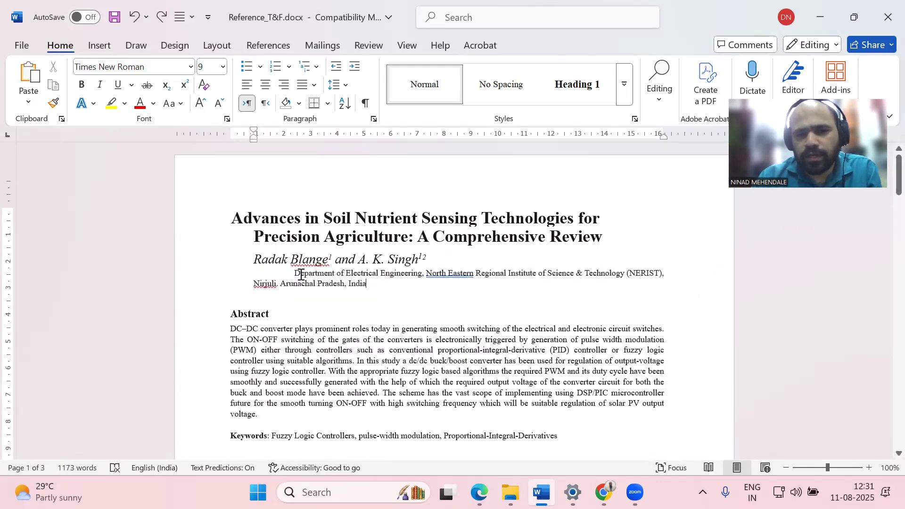
left_click(303, 274)
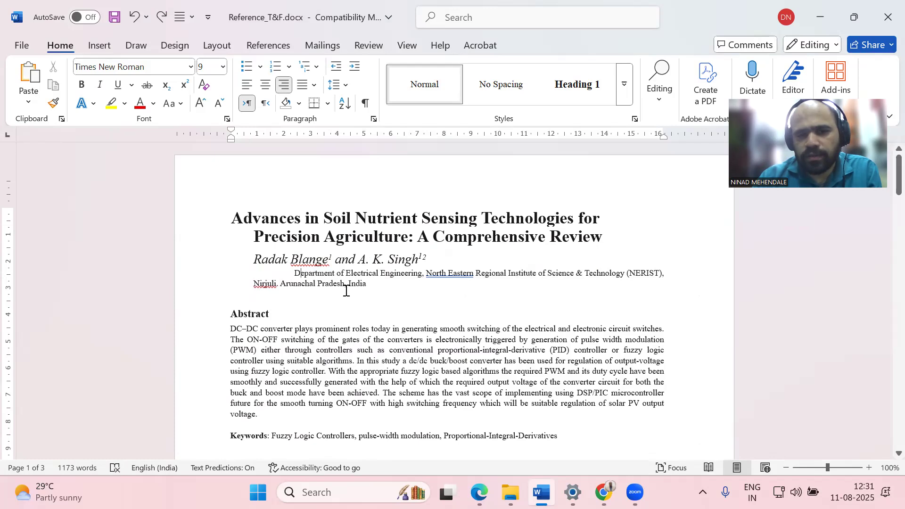
type("K. J. Somaiya ")
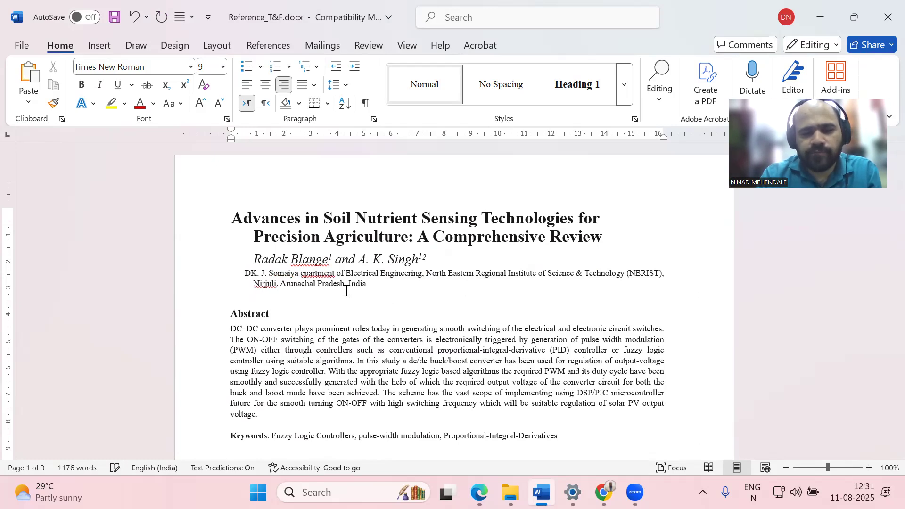
type("School of Engineering")
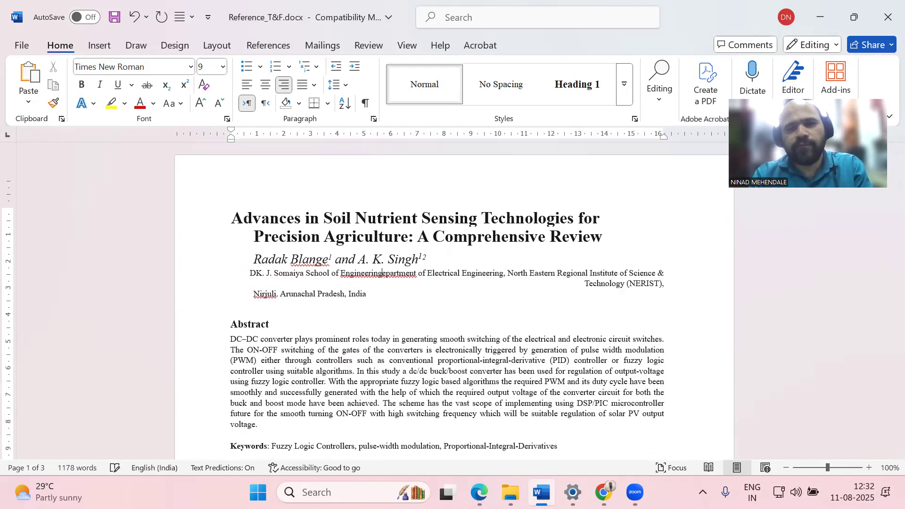
type(" ()")
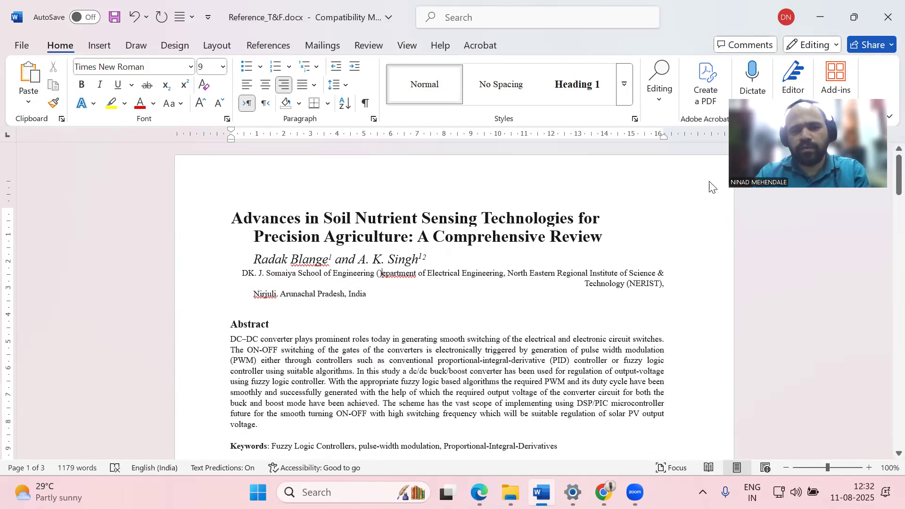
left_click(480, 493)
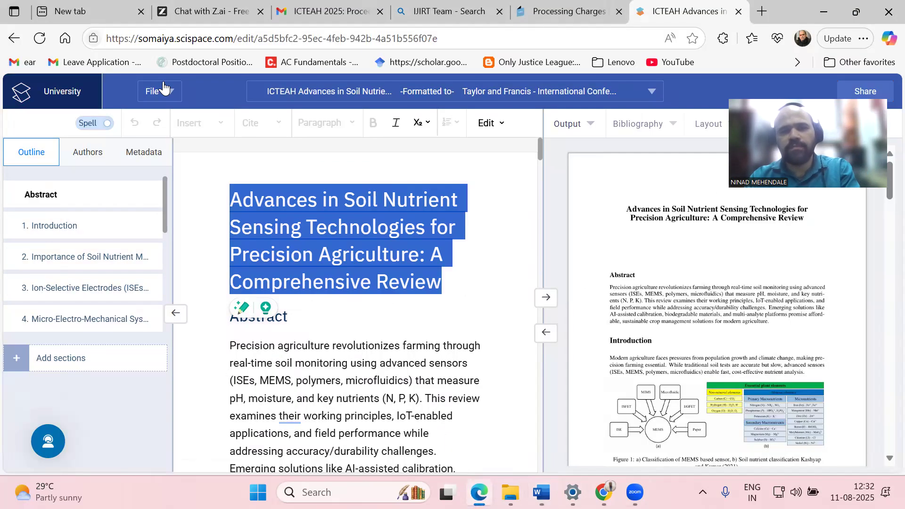
Search mail for 'affiliation' and copy the official affiliation line from the Affiliation in Research paper Publications email
left_click(330, 10)
left_click(329, 95)
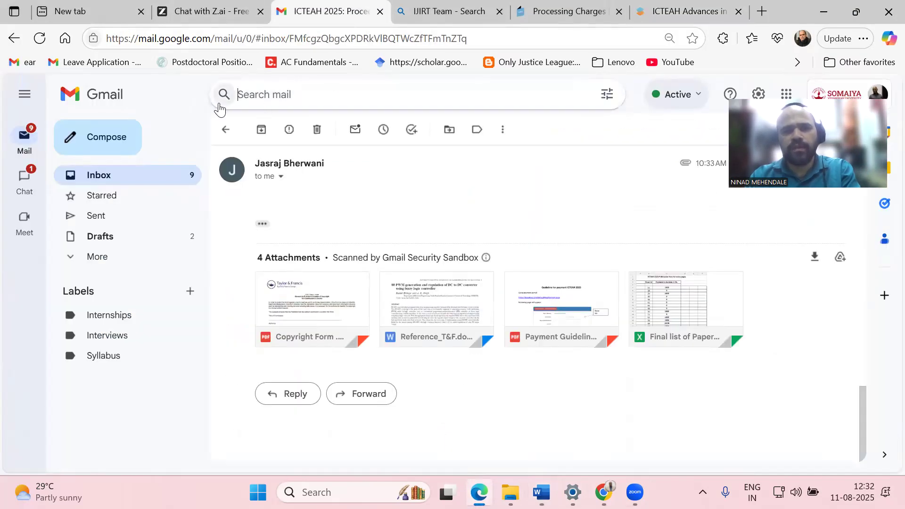
type("aff")
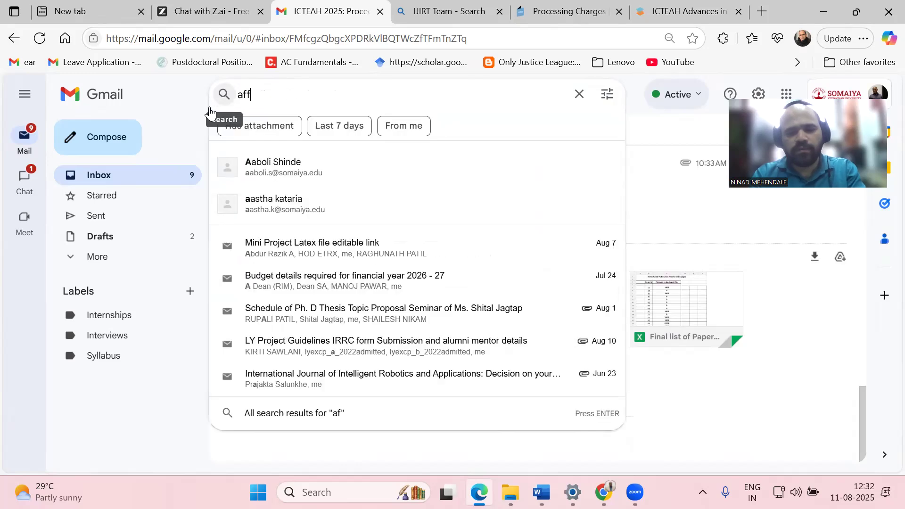
type("iliation")
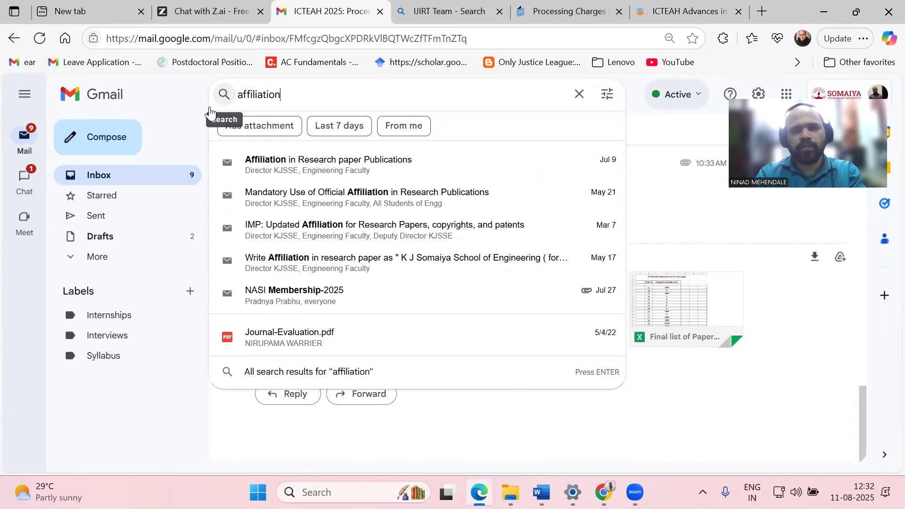
left_click(353, 163)
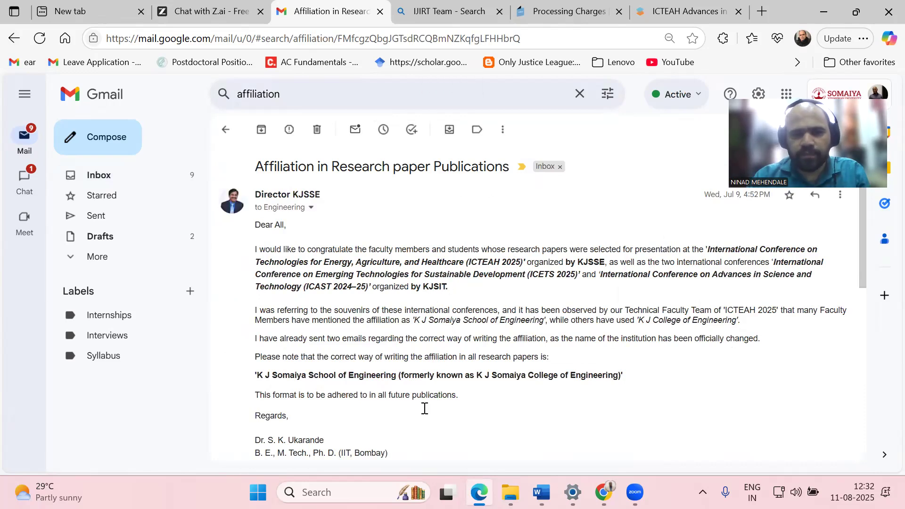
left_click_drag(257, 375, 621, 374)
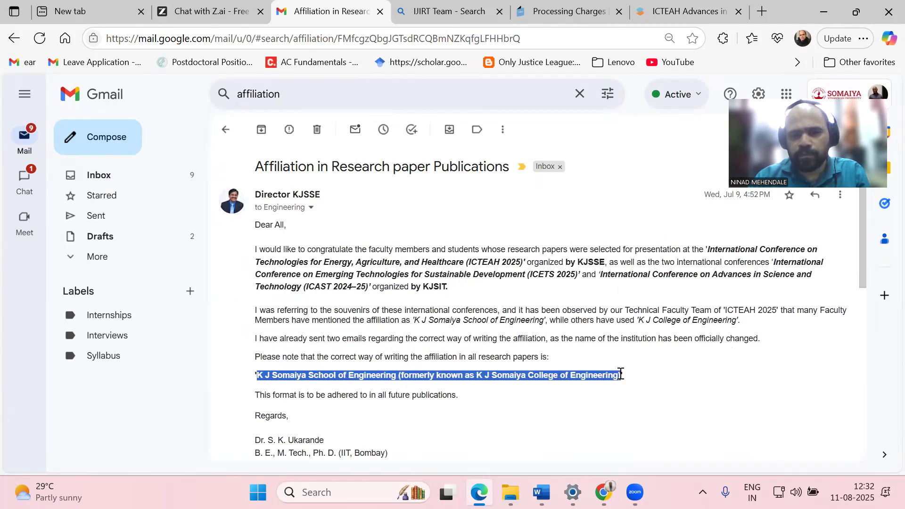
right_click(596, 379)
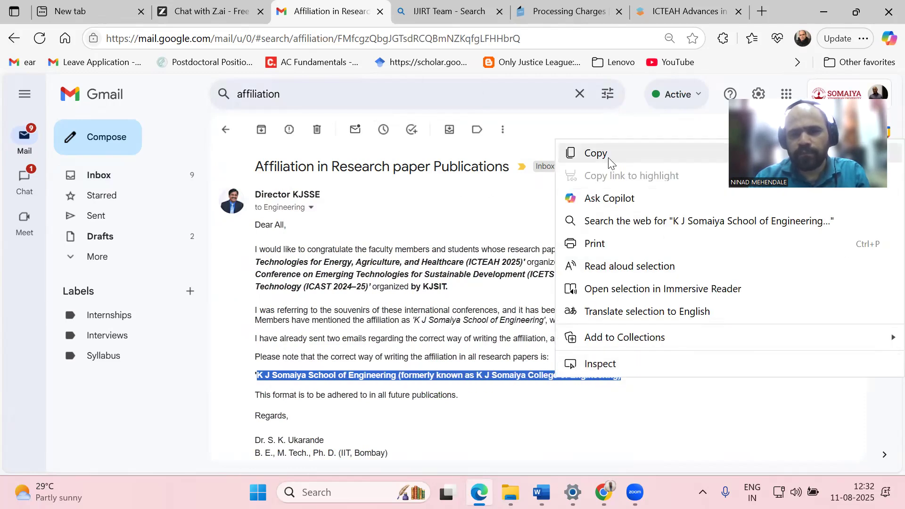
left_click(596, 155)
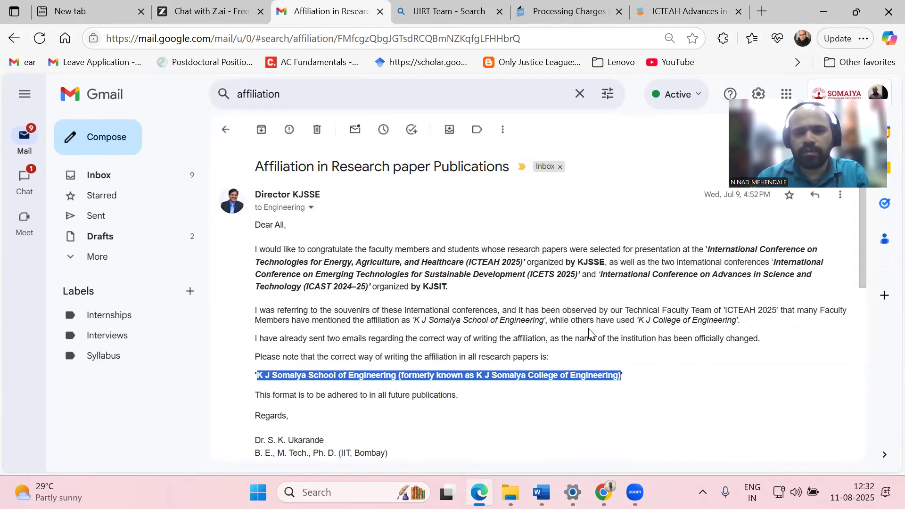
scroll(593, 334, "down", 5)
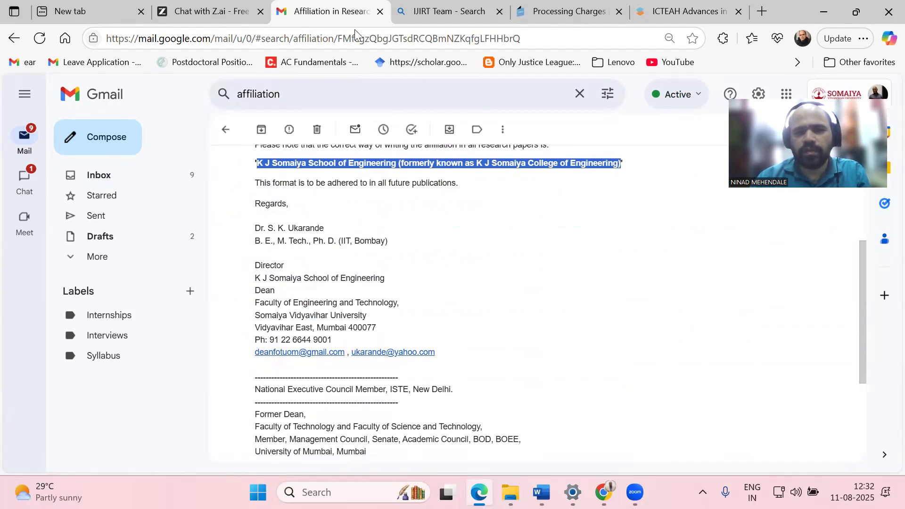
left_click(674, 4)
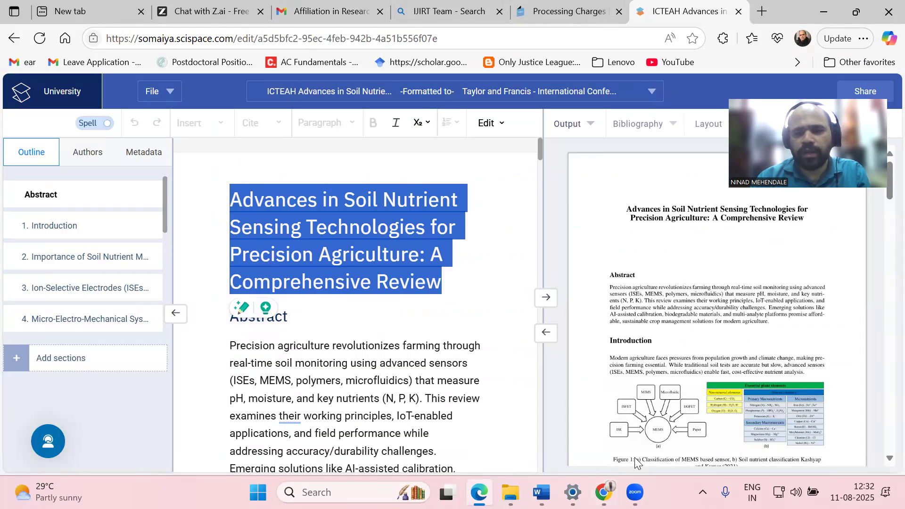
Paste the copied institute name as plain text into the affiliation line
left_click(541, 492)
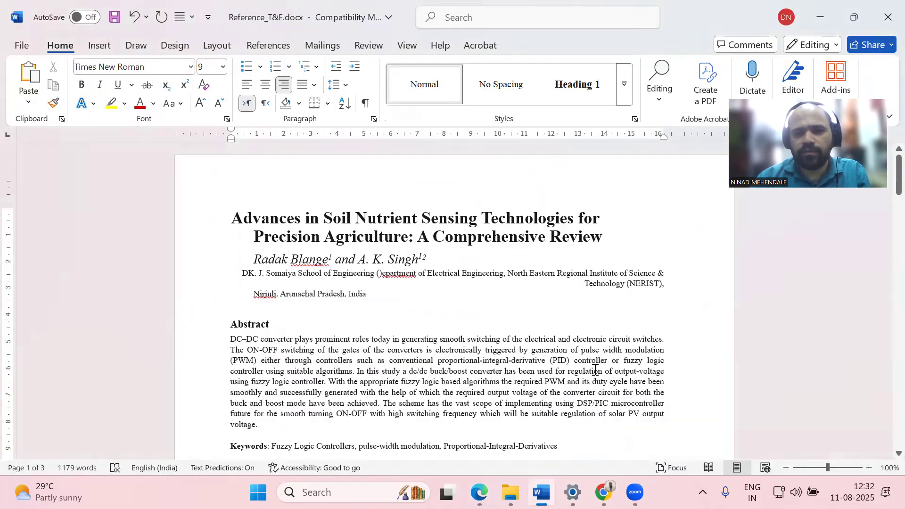
double_click(408, 277)
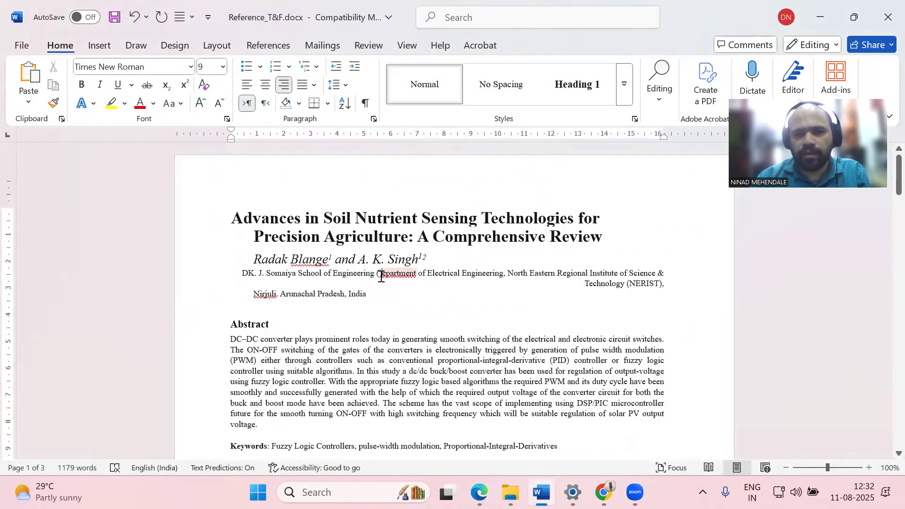
right_click(380, 275)
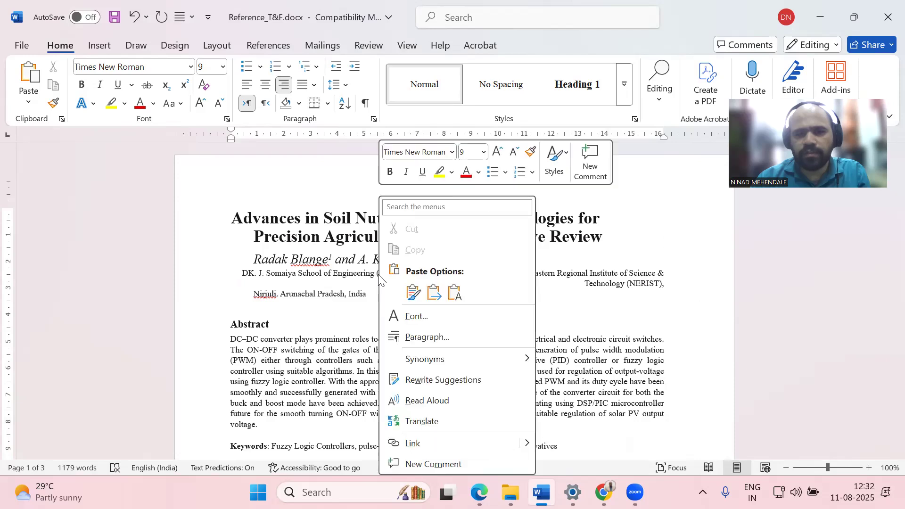
left_click(453, 295)
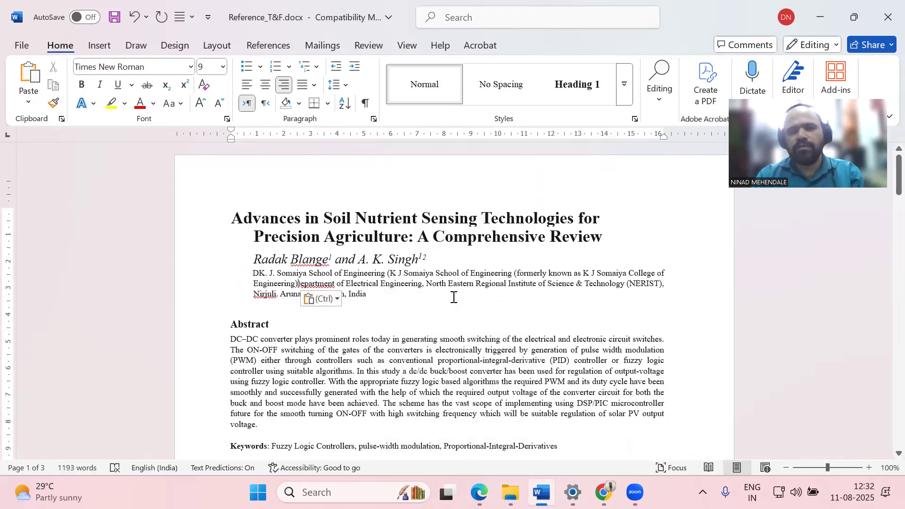
key("Delete")
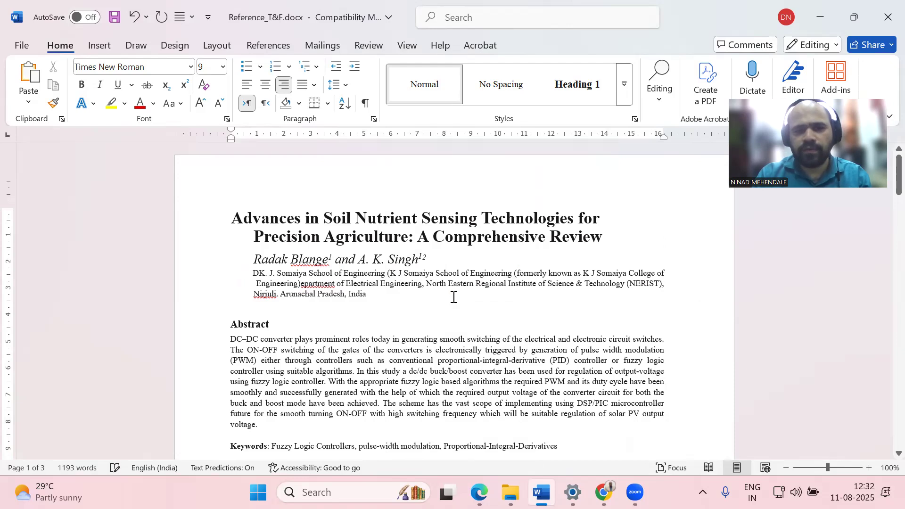
Remove the old school name, add '), Somaiya Vidyavihar University', and select the old department text
key("Left")
key("Left")
key("Left")
key("Left")
key("Left")
key("Left")
key("Left")
key("Left")
key("Left")
key("Left")
key("Left")
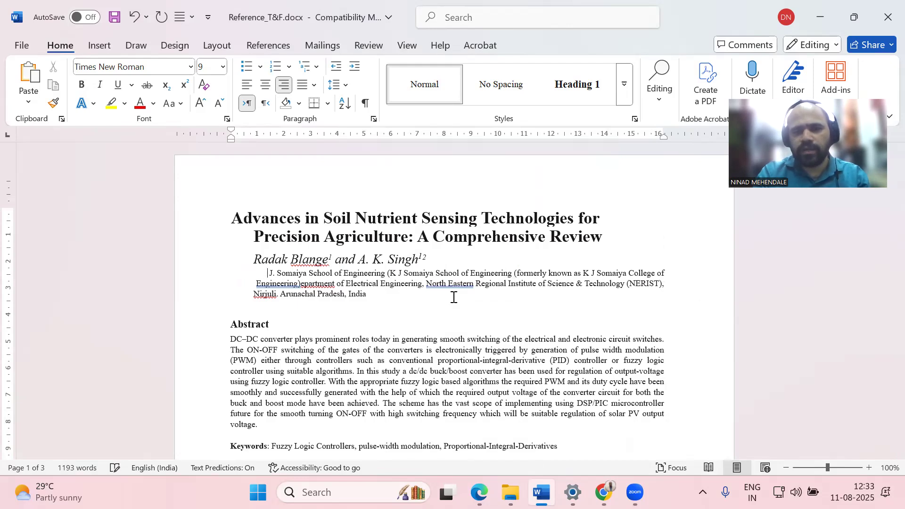
key("Delete")
key("Delete")
key("Delete")
key("Delete")
key("Delete")
key("Delete")
key("Delete")
key("Delete")
key("Delete")
key("Delete")
key("Delete")
key("Delete")
key("Delete")
key("Delete")
key("Delete")
key("Delete")
key("Delete")
key("Delete")
key("Delete")
key("Delete")
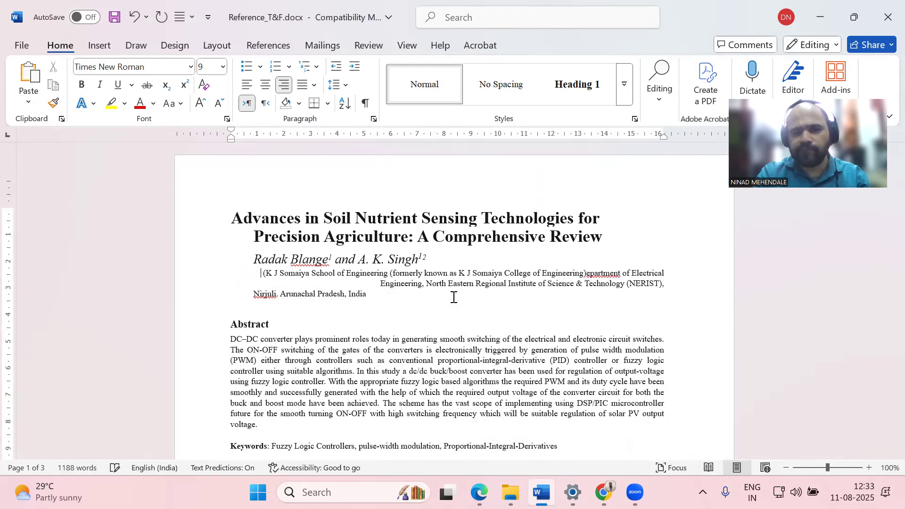
key("Right")
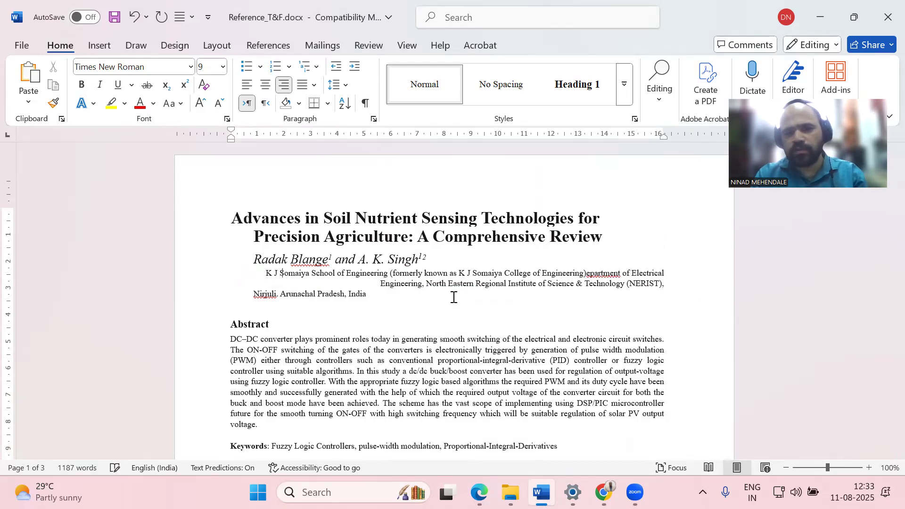
key("Right")
key("Right")
key("Right")
key("Right")
key("Right")
key("Right")
key("Right")
key("Right")
key("Right")
key("Right")
key("Right")
key("Right")
key("Right")
key("Right")
key("Right")
key("Right")
key("Right")
key("Right")
key("Right")
key("Right")
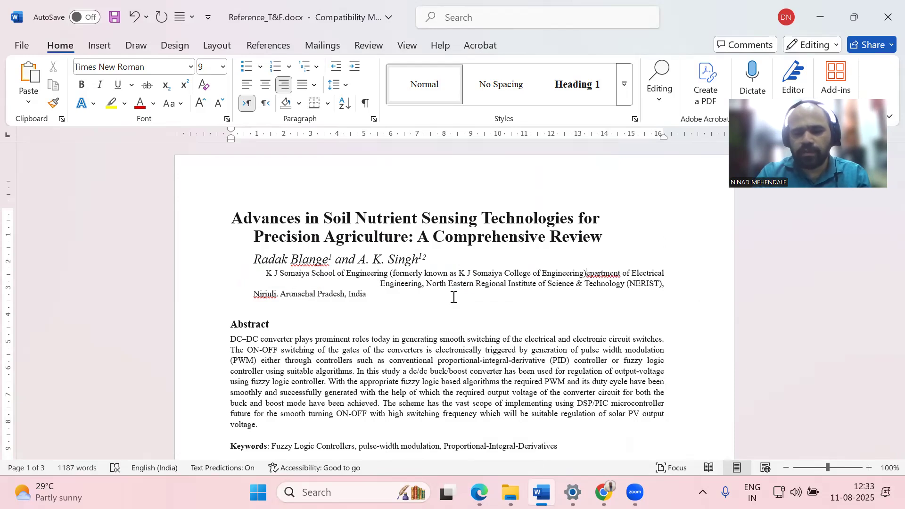
type("), ")
type("Somaiya ")
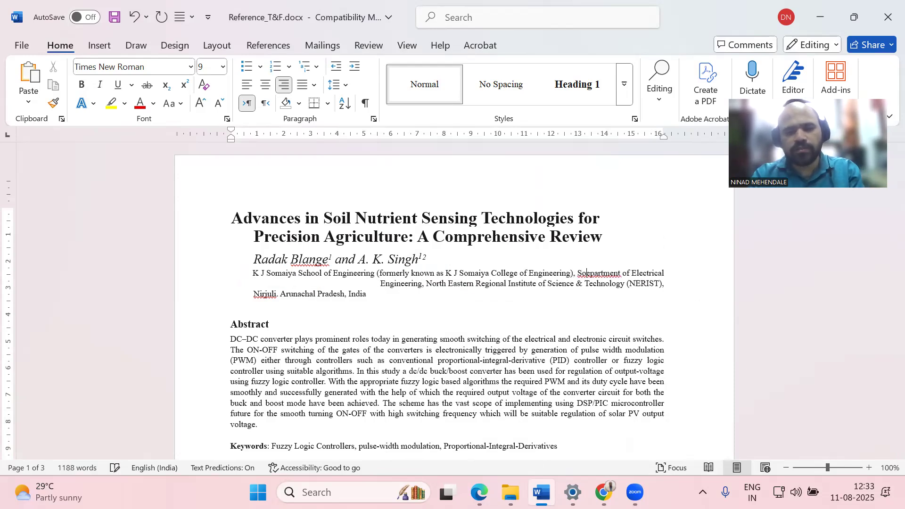
type("Vidyavi")
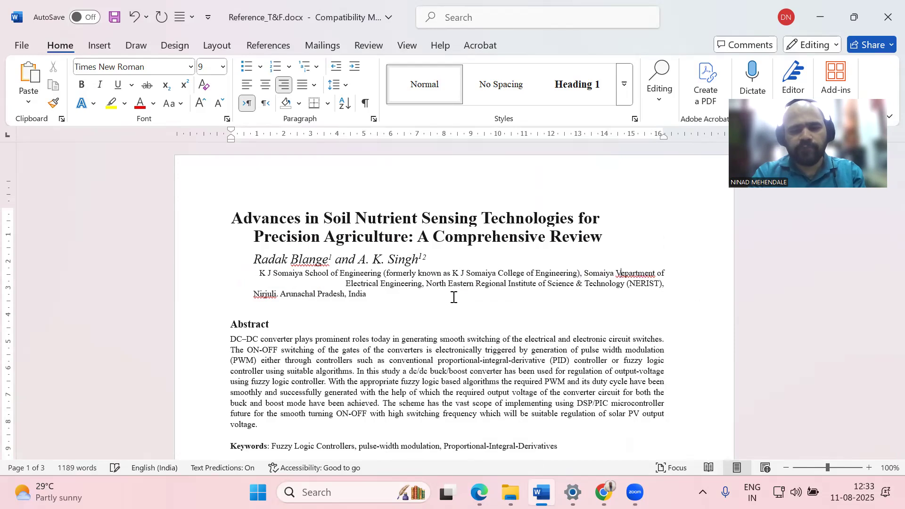
type("har Univ")
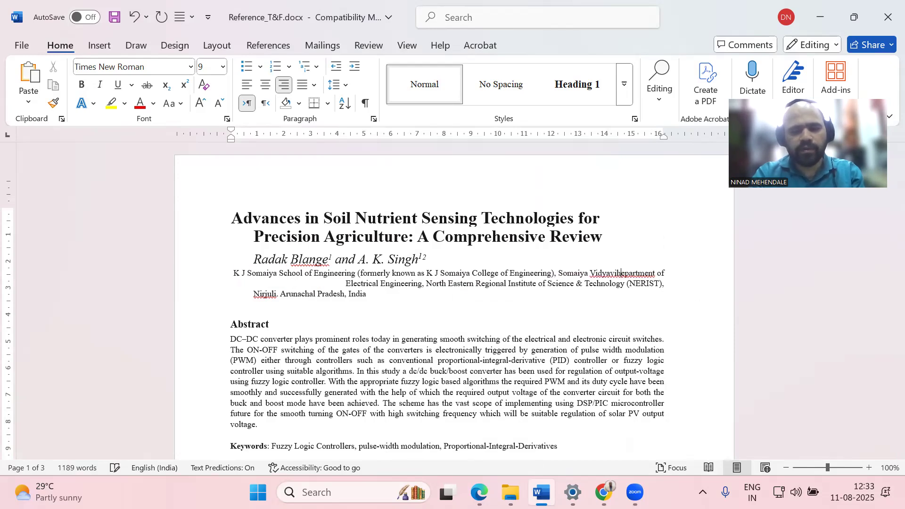
type("ersity")
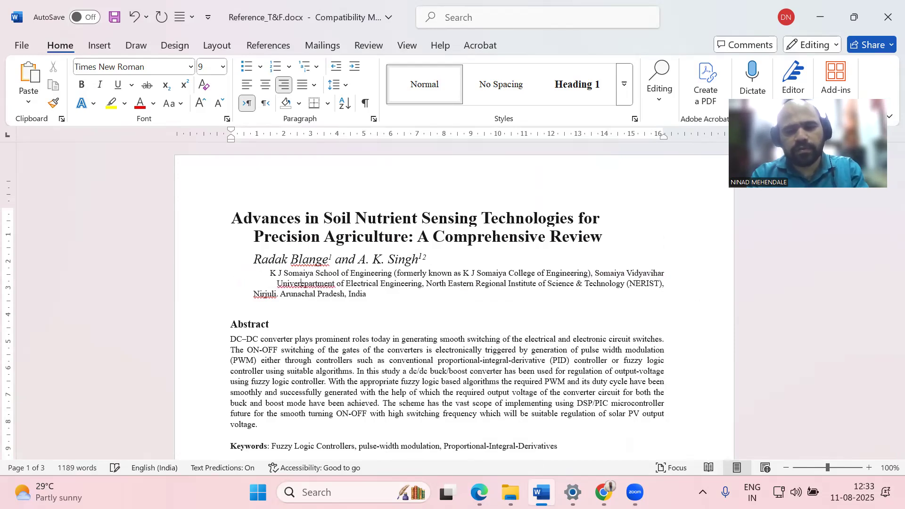
key("shift+Right")
key("shift+Right")
key("shift+Right")
key("shift+Right")
key("shift+Right")
key("shift+Right")
key("shift+Right")
key("shift+Right")
key("shift+Right")
key("shift+Right")
key("shift+Right")
key("shift+Right")
key("shift+Right")
key("shift+Right")
key("shift+Right")
key("shift+Right")
key("shift+Right")
key("shift+Right")
key("shift+Right")
key("shift+Right")
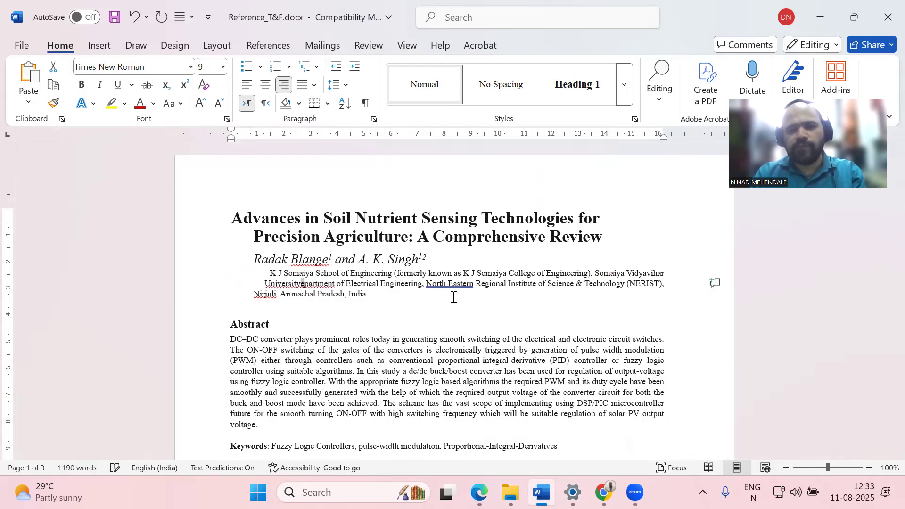
key("shift+Right")
key("shift+Right")
key("shift+Right")
key("shift+Right")
key("shift+Right")
key("shift+Right")
key("shift+Right")
key("shift+Right")
key("shift+Right")
key("shift+Right")
key("shift+Right")
key("shift+Right")
key("shift+Right")
key("shift+Right")
key("shift+Right")
key("shift+Right")
key("shift+Right")
key("shift+Right")
key("shift+Right")
key("shift+Right")
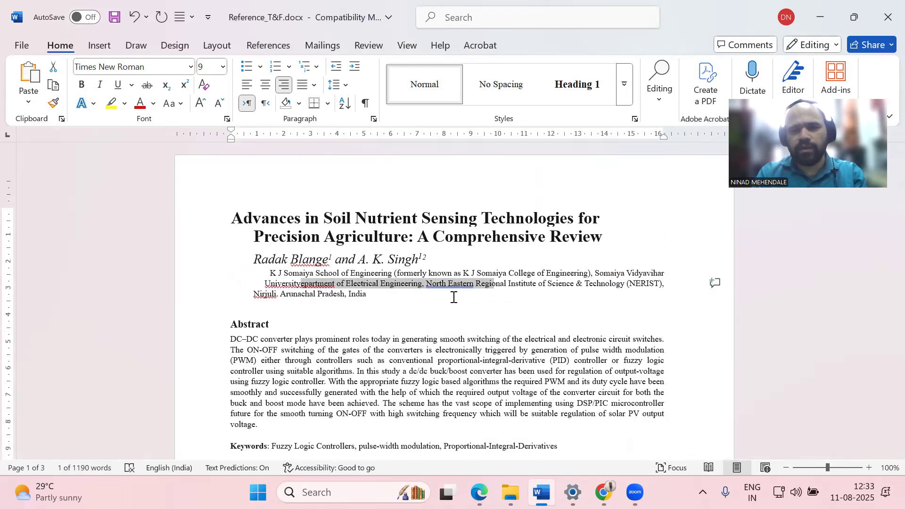
Replace the old NERIST Nirjuli address with ', Vidyavihar, Mumbai, Maharashtrea, India 400077'
key("Delete")
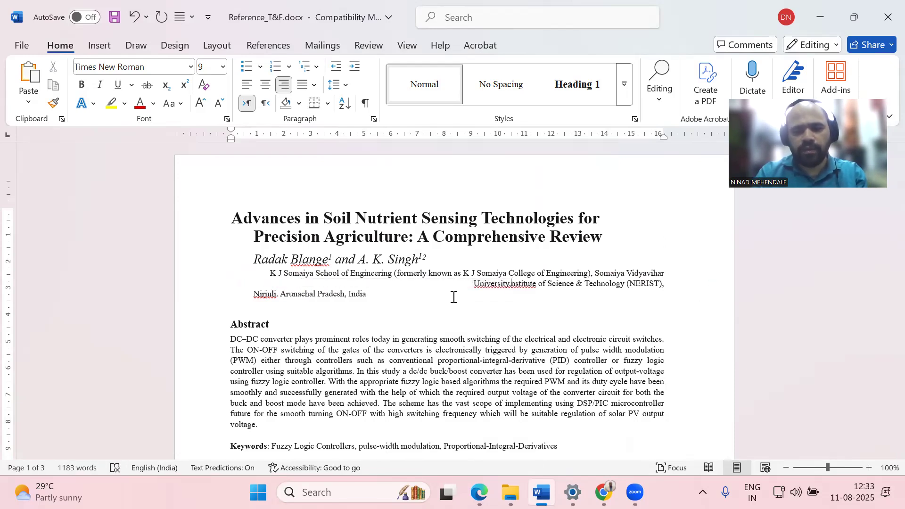
type(", V")
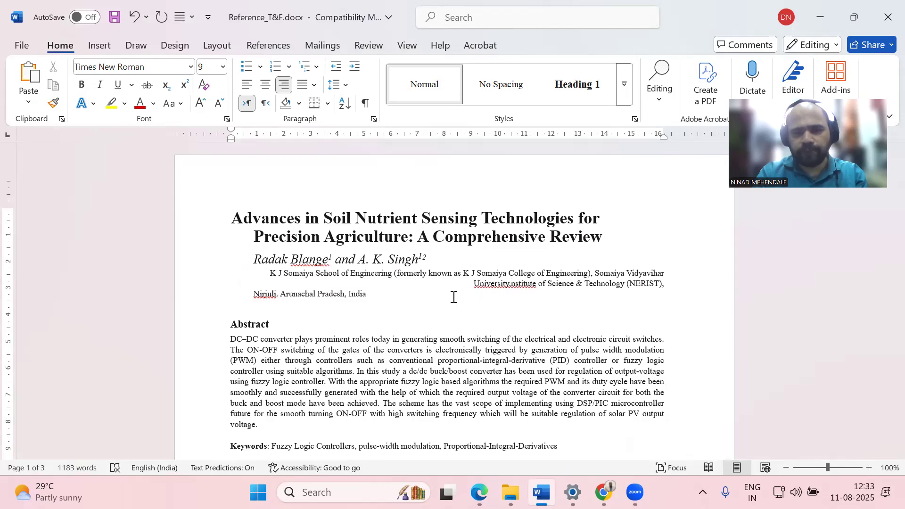
type("idyavihar, Mumbai, Maharashtrea, India 400077")
key("Delete")
key("Delete")
key("Delete")
key("Delete")
key("Delete")
key("Delete")
key("Delete")
key("Delete")
key("Delete")
key("Delete")
key("Delete")
key("Delete")
key("Delete")
key("Delete")
key("Delete")
key("Delete")
key("Delete")
key("Delete")
key("Delete")
key("Delete")
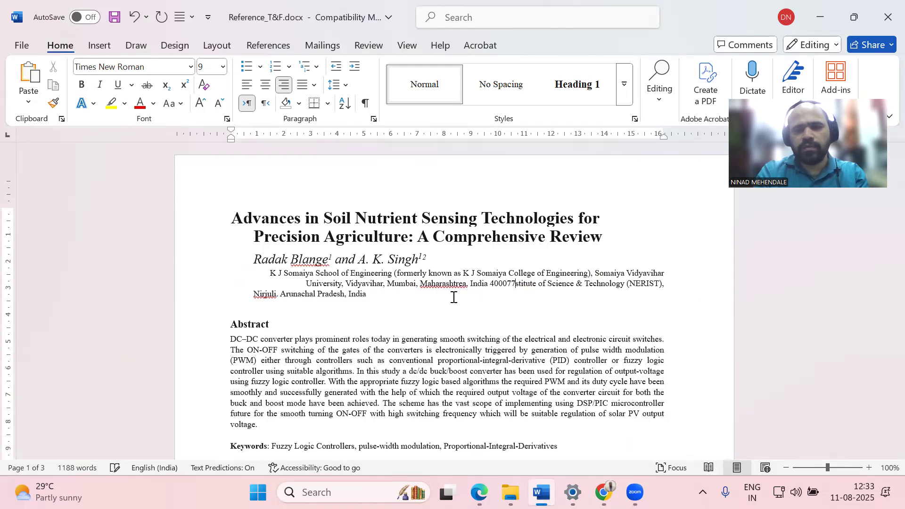
key("Delete")
key("Delete")
key("Delete")
key("Delete")
key("Delete")
key("Delete")
key("Delete")
key("Delete")
key("Delete")
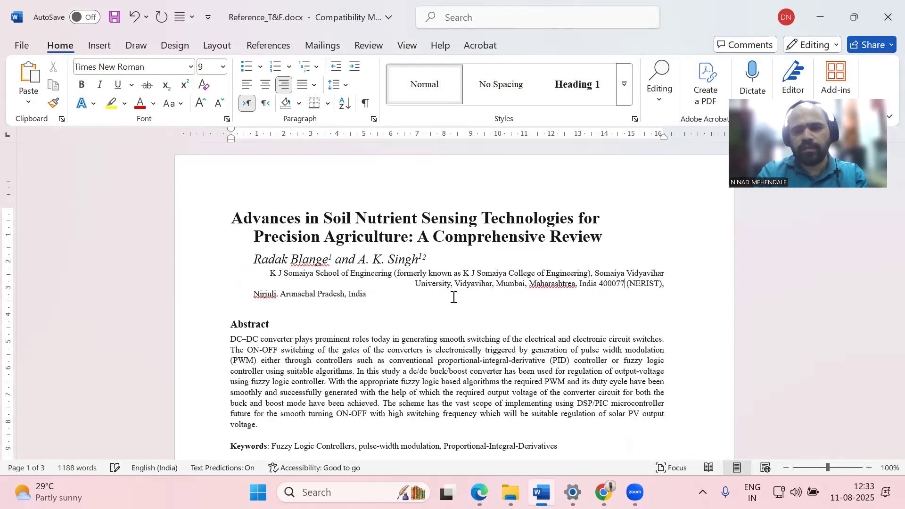
key("Delete")
key("Delete")
key("Delete")
key("Delete")
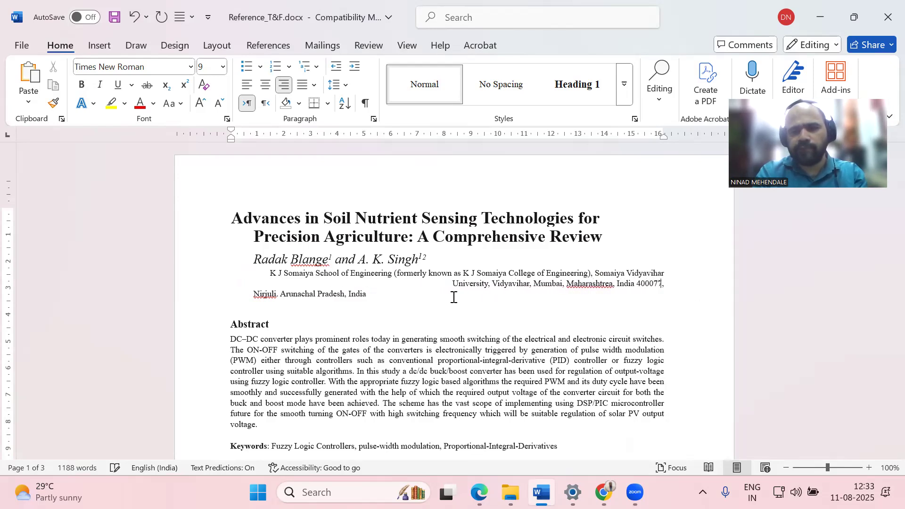
key("Delete")
key("Delete")
key("Delete")
key("Delete")
key("Delete")
key("Delete")
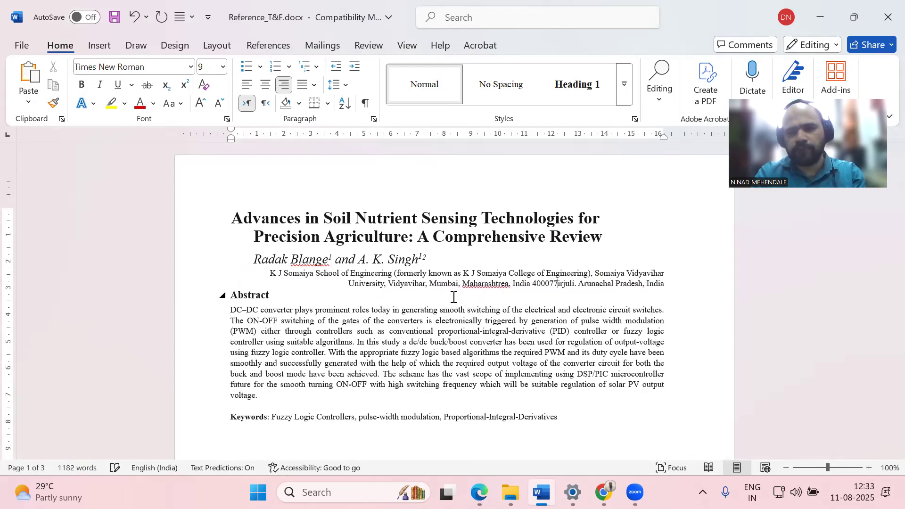
key("Delete")
key("Delete")
key("Delete")
key("Delete")
key("Delete")
key("Delete")
key("Delete")
key("Delete")
key("Delete")
key("Delete")
key("Delete")
key("Delete")
key("Delete")
key("Delete")
key("Delete")
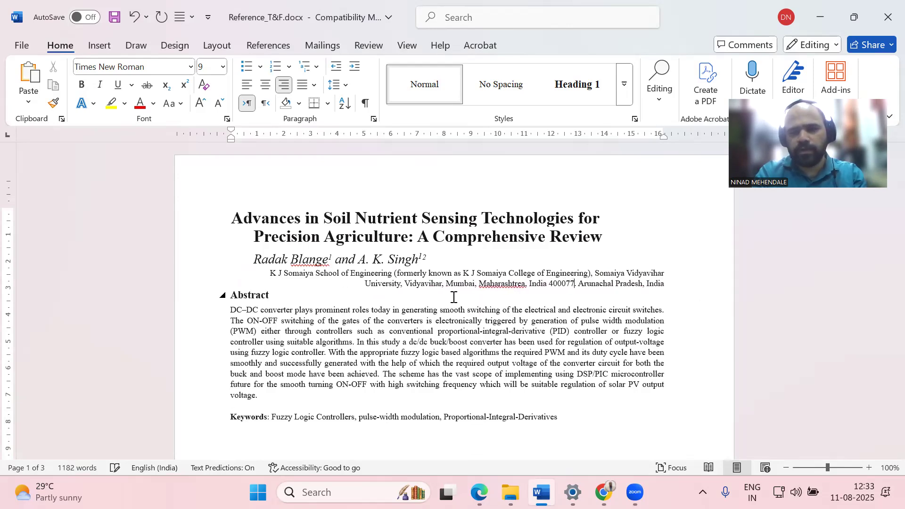
key("Delete")
key("Delete")
key("Delete")
key("Delete")
key("Delete")
key("Delete")
key("Delete")
key("Delete")
key("Delete")
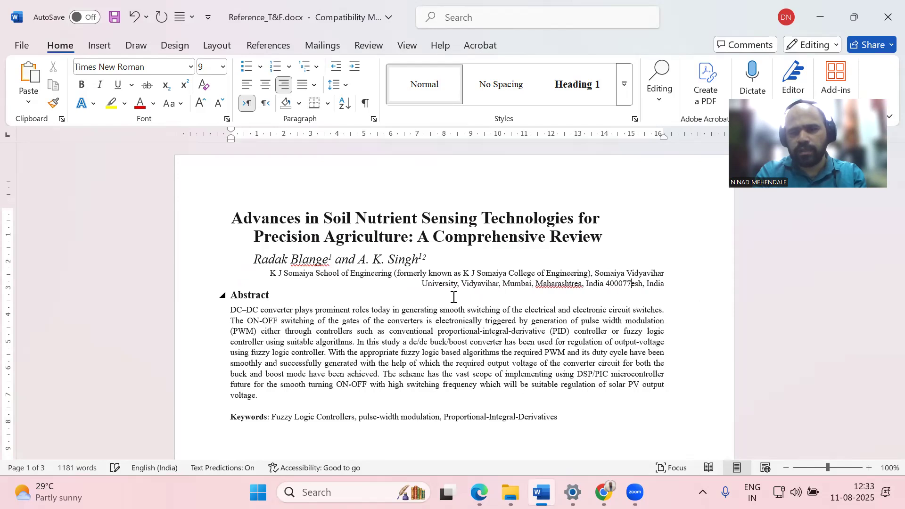
key("Delete")
key("Delete")
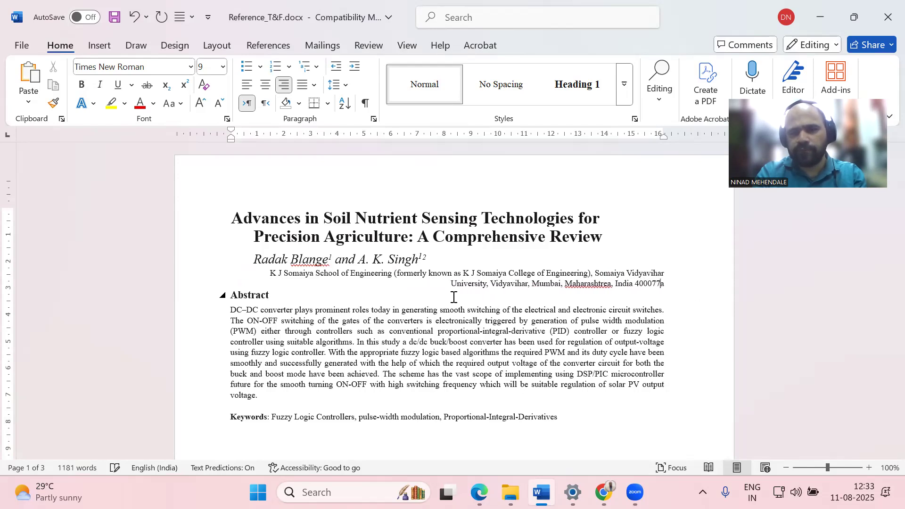
key("Delete")
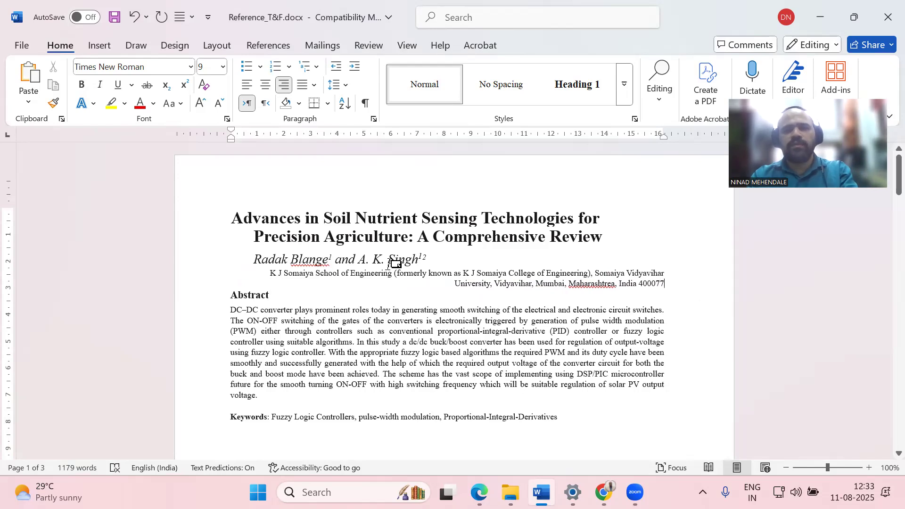
Move 'Somaiya Vidyavihar' onto its own line in the affiliation
scroll(429, 255, "down", 3)
left_click(595, 206)
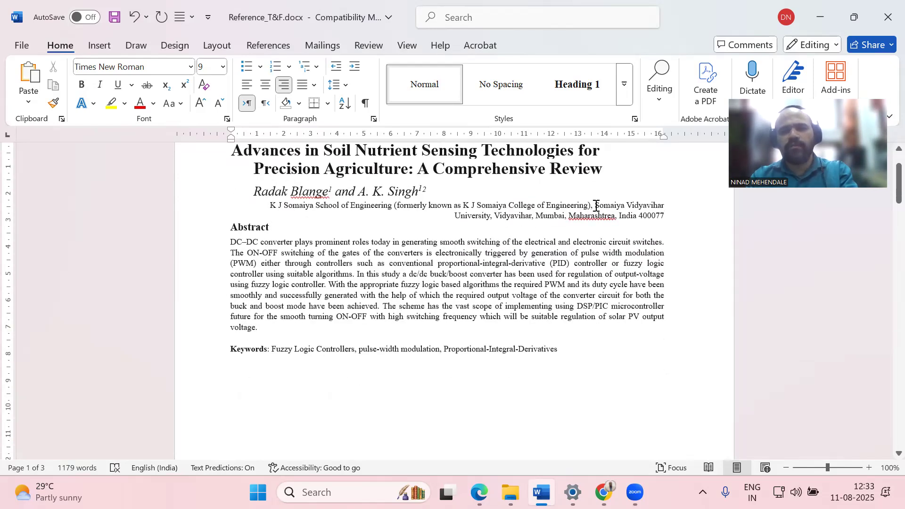
key("Return")
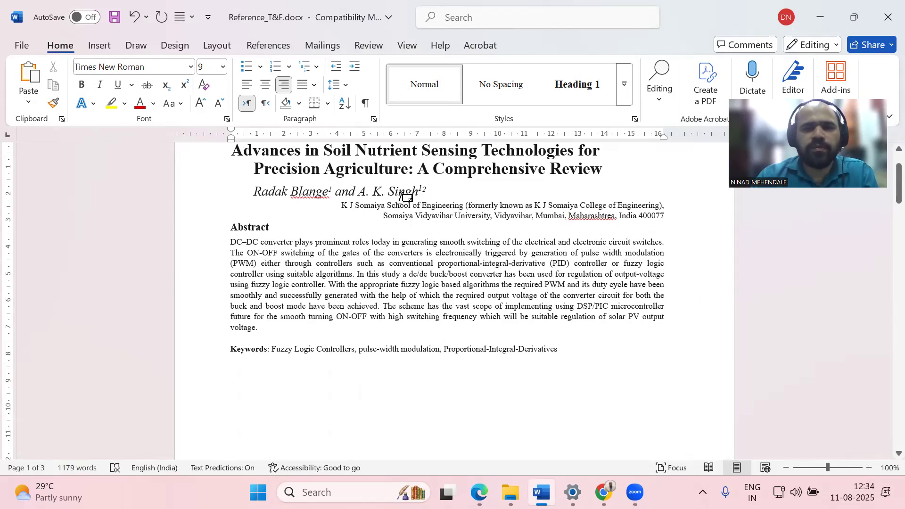
Replace the first author's name with the placeholder 'Your Name' and jump to the page-1 footnotes
left_click(253, 190)
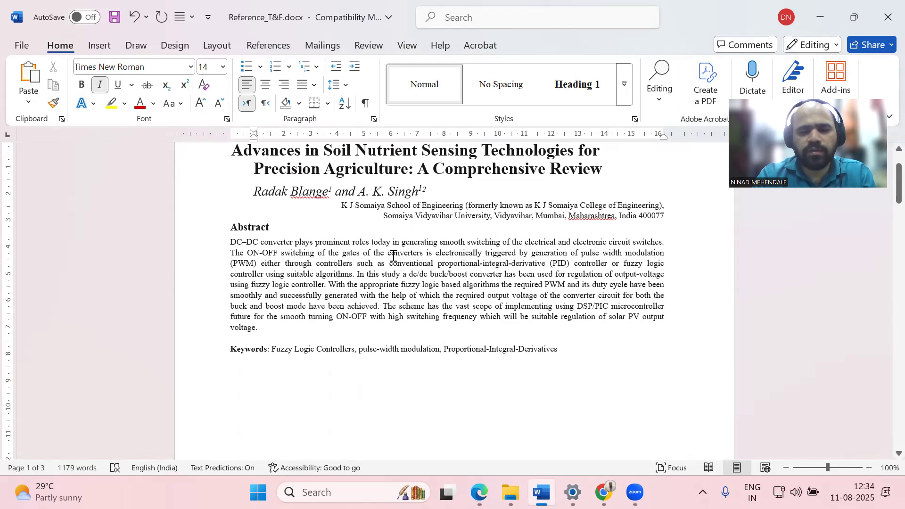
type("Youe")
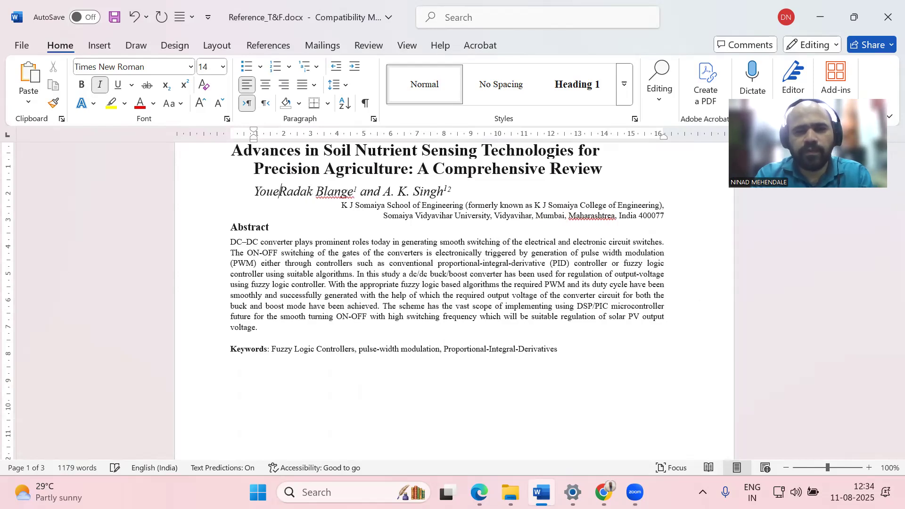
key("BackSpace")
type("r Name")
key("Delete")
key("Delete")
key("Delete")
key("Delete")
key("Delete")
key("Delete")
key("Delete")
key("Delete")
key("Delete")
key("Delete")
key("Delete")
key("Delete")
key("Delete")
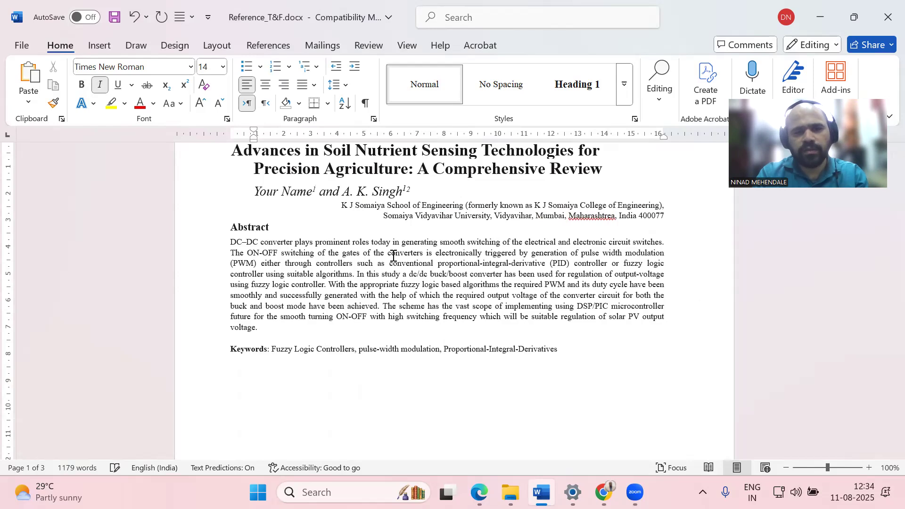
key("Page_Down")
left_click(237, 383)
key("Delete")
key("Delete")
key("Delete")
key("Delete")
key("Delete")
key("Delete")
key("Delete")
key("Delete")
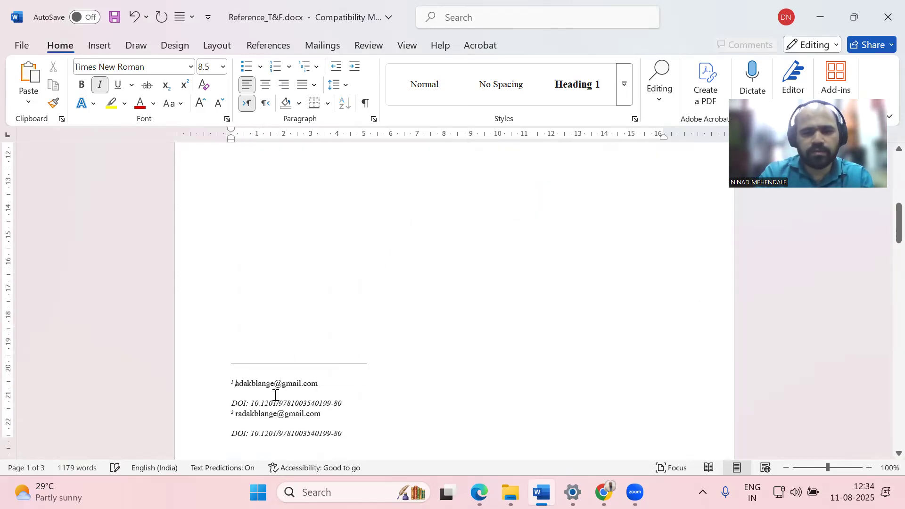
key("Delete")
key("Delete")
key("Delete")
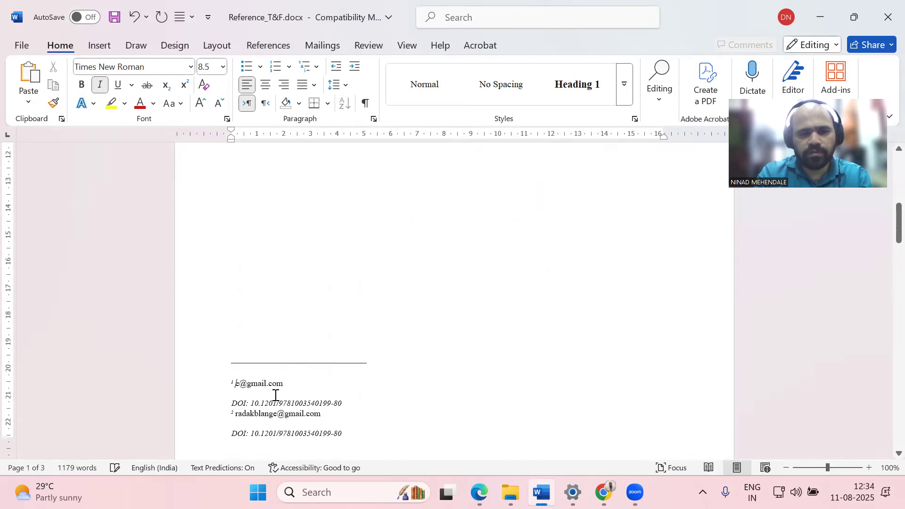
type("xyz")
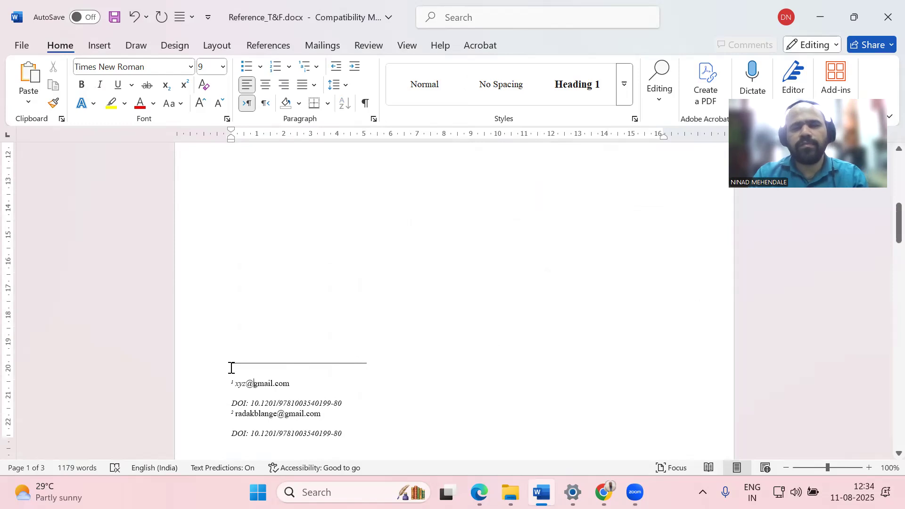
scroll(283, 398, "up", 8)
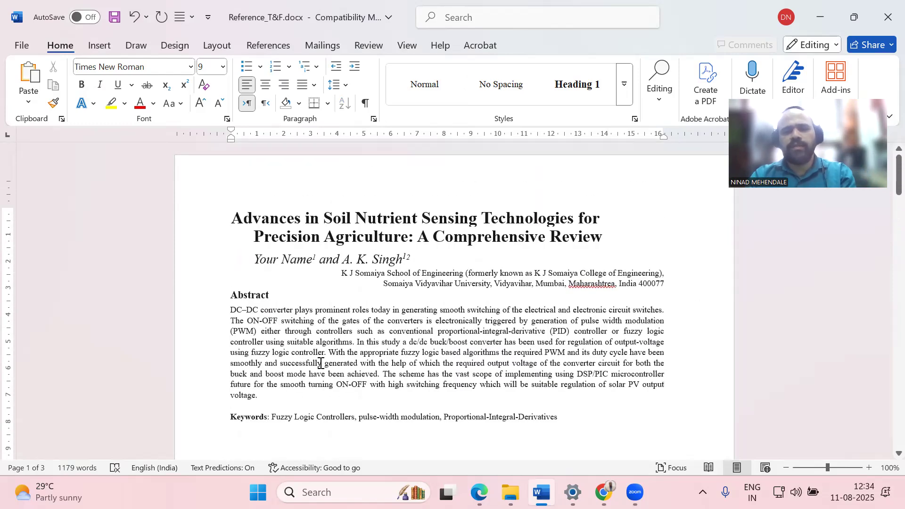
Overwrite the second author's name in the author line with the new co-author's full name
left_click(357, 273)
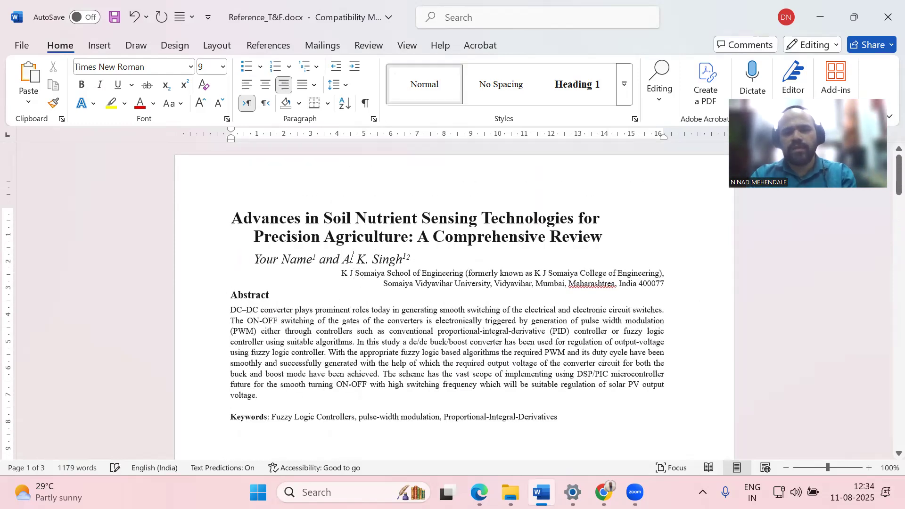
left_click_drag(342, 258, 408, 252)
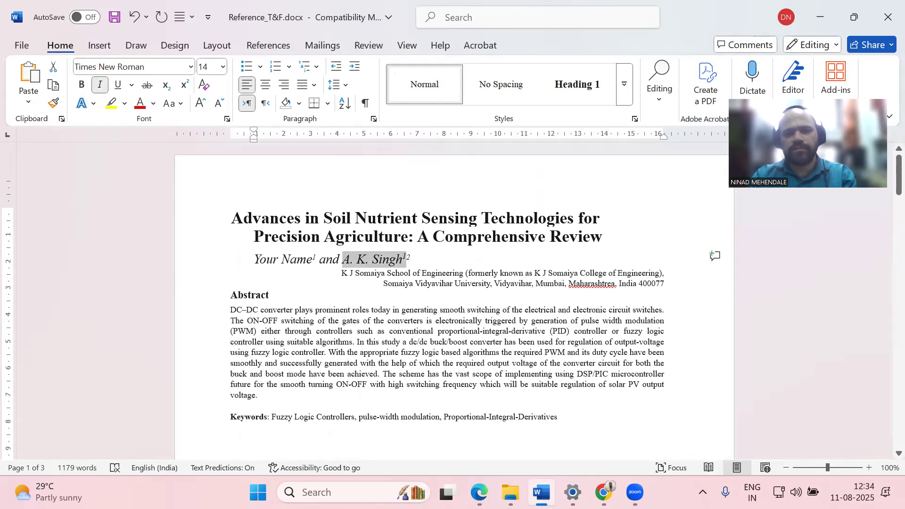
mouse_move(542, 493)
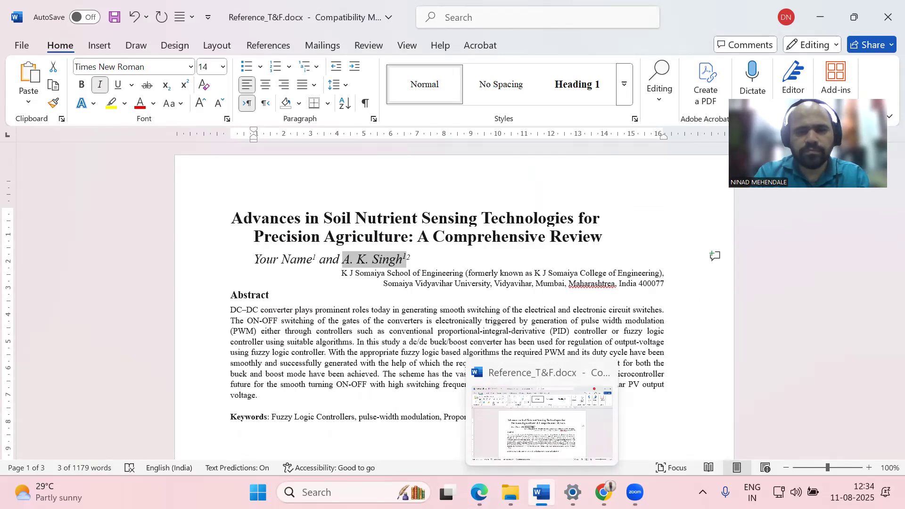
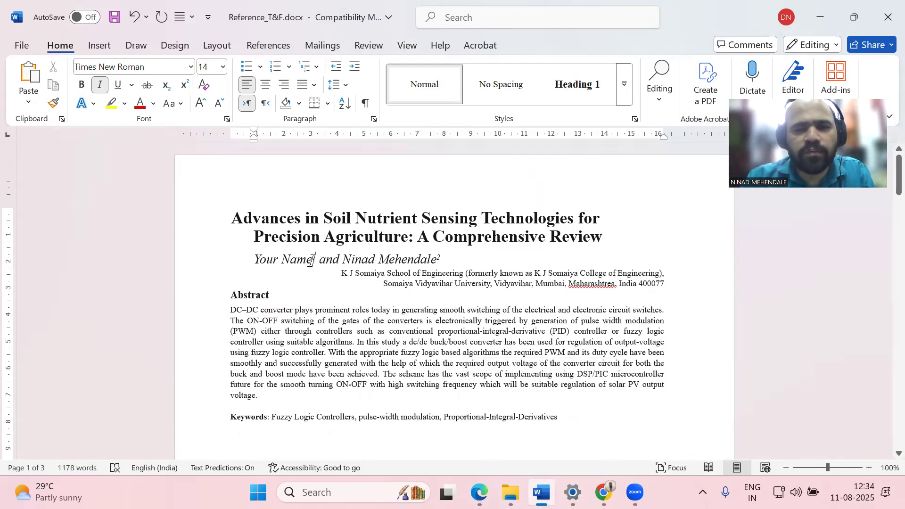
Paste the first author's superscript marker over the second author's footnote marker
left_click_drag(312, 259, 318, 259)
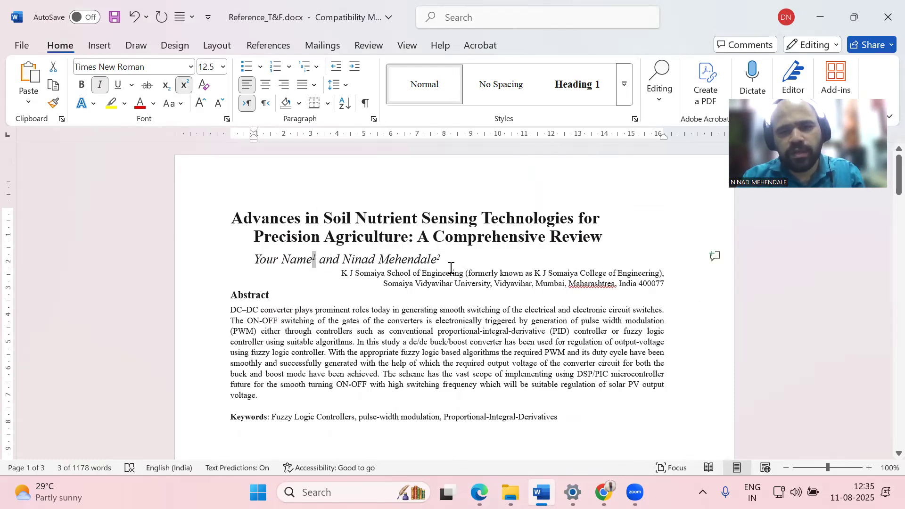
left_click_drag(442, 259, 439, 260)
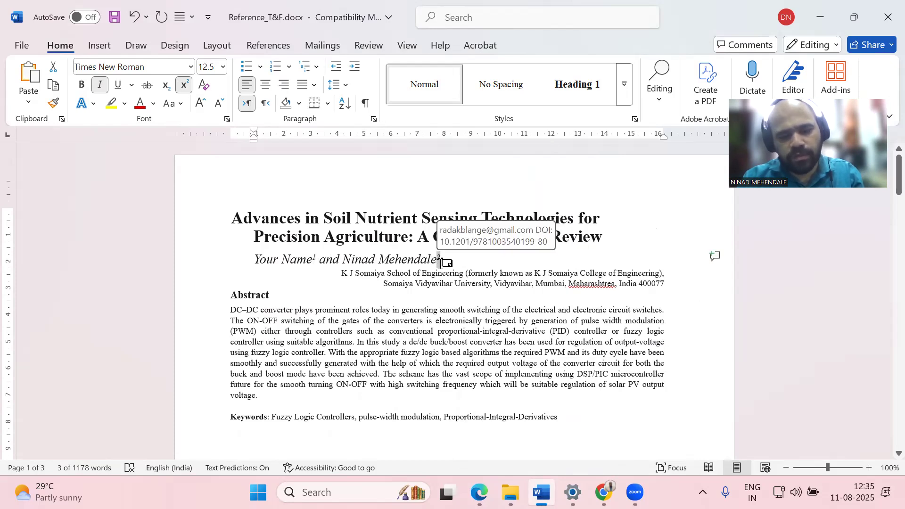
key("ctrl+v")
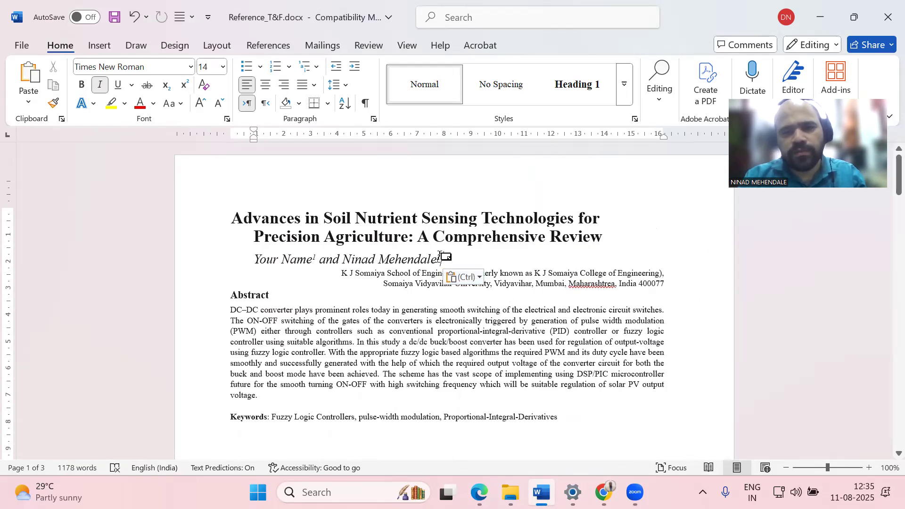
Delete the duplicate footnote 2 text at the bottom of the first page
scroll(448, 263, "down", 15)
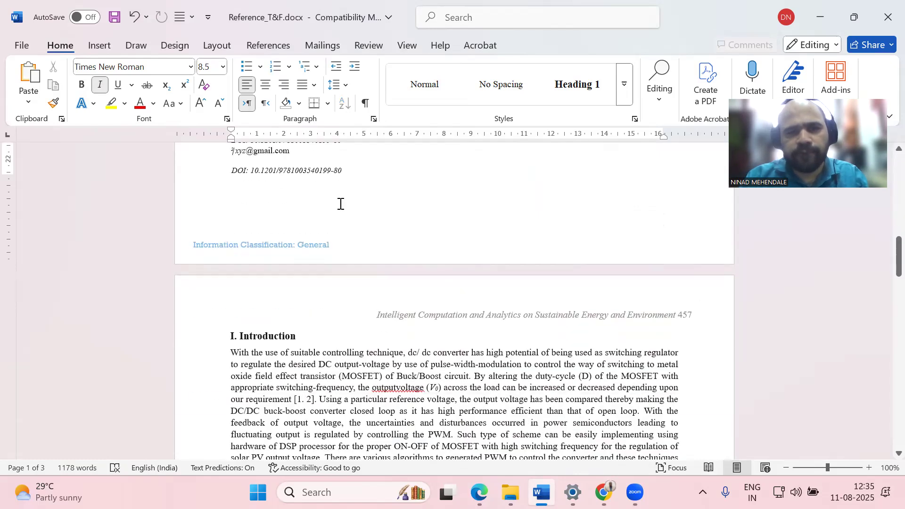
scroll(323, 169, "up", 3)
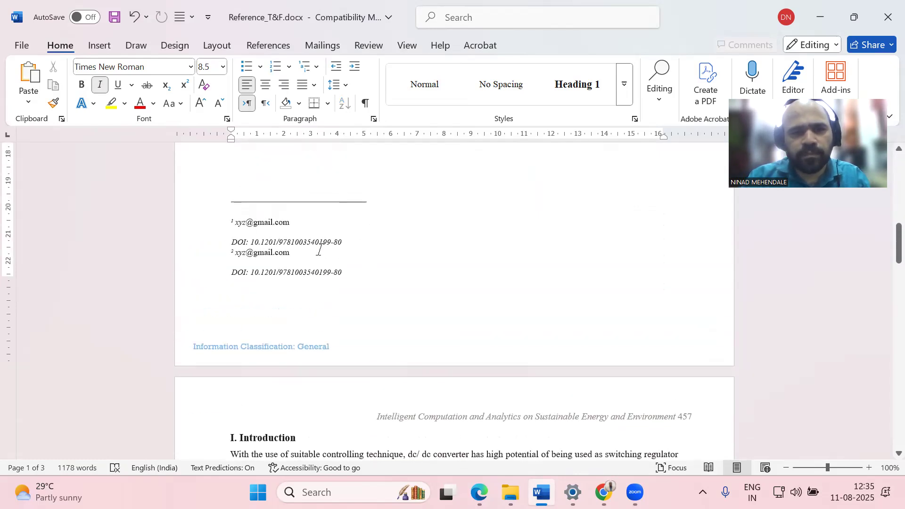
left_click_drag(350, 272, 226, 255)
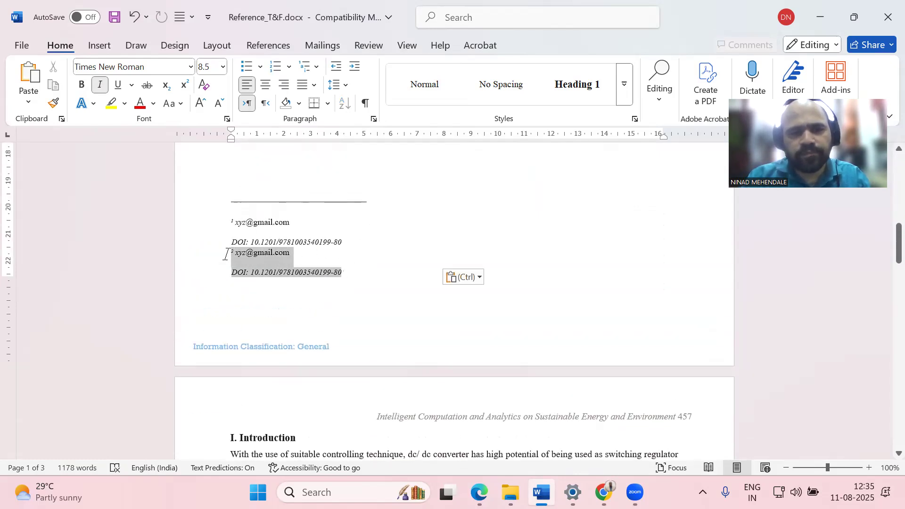
key("Delete")
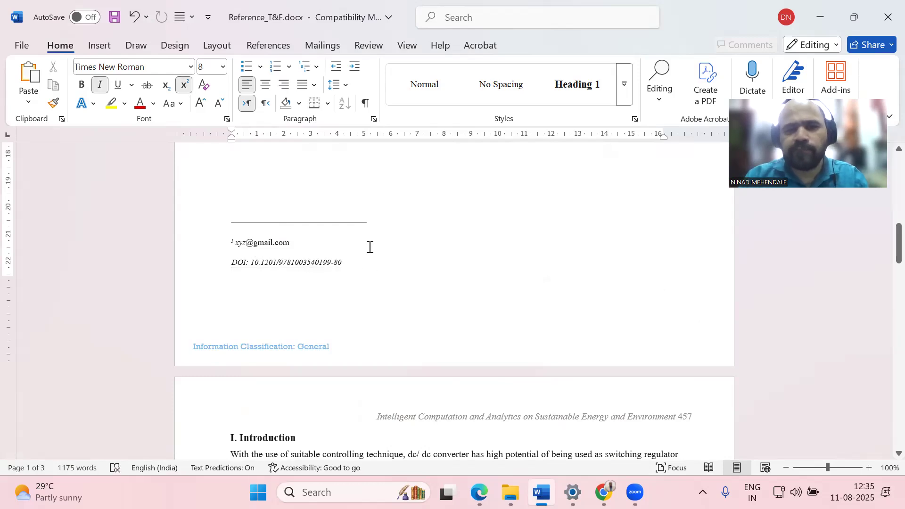
scroll(370, 246, "up", 16)
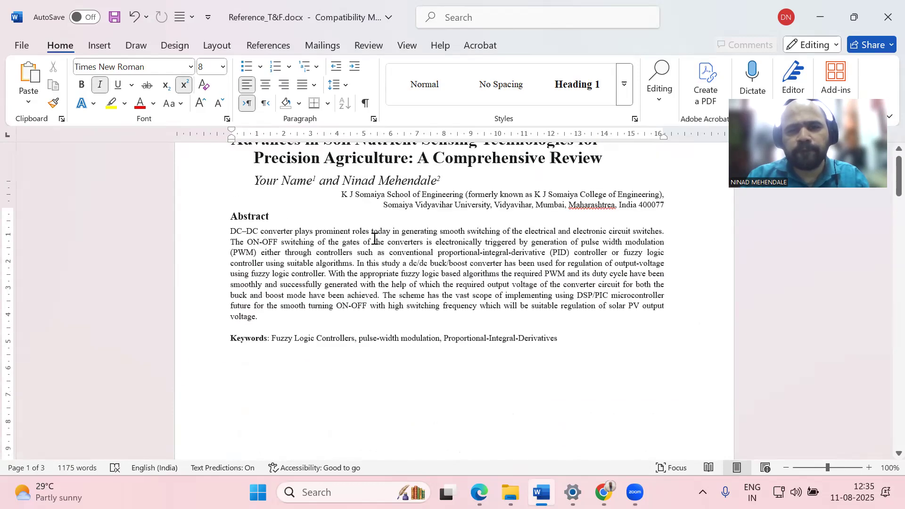
scroll(448, 263, "up", 2)
left_click(448, 260)
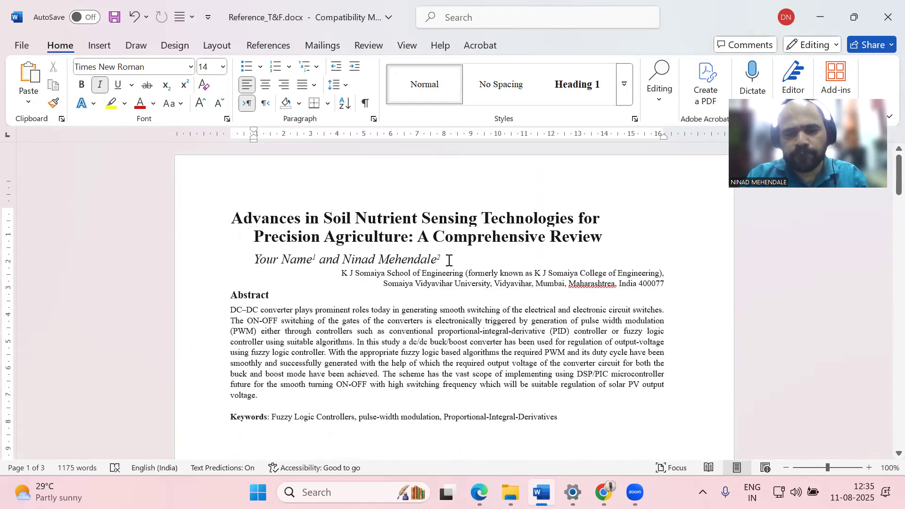
type("1")
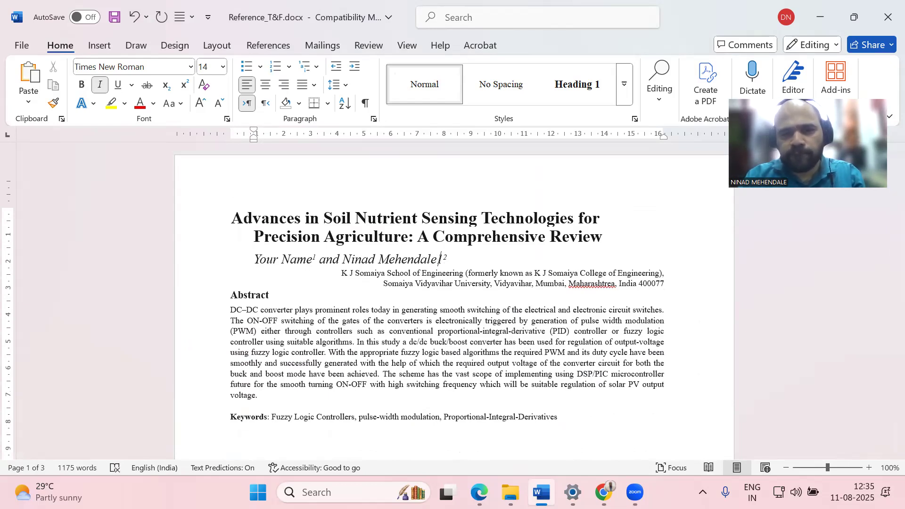
key("shift+Left")
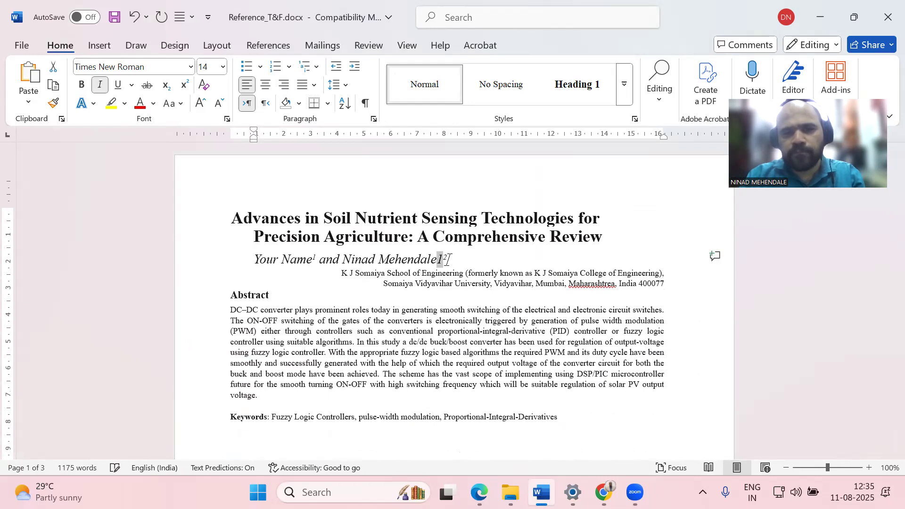
key("Right")
key("shift+Right")
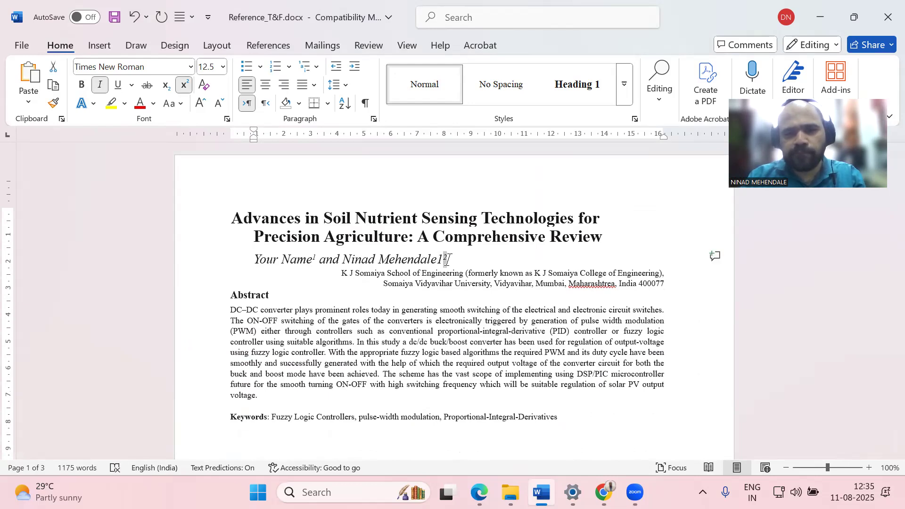
left_click(52, 103)
left_click_drag(436, 261, 442, 261)
left_click(483, 263)
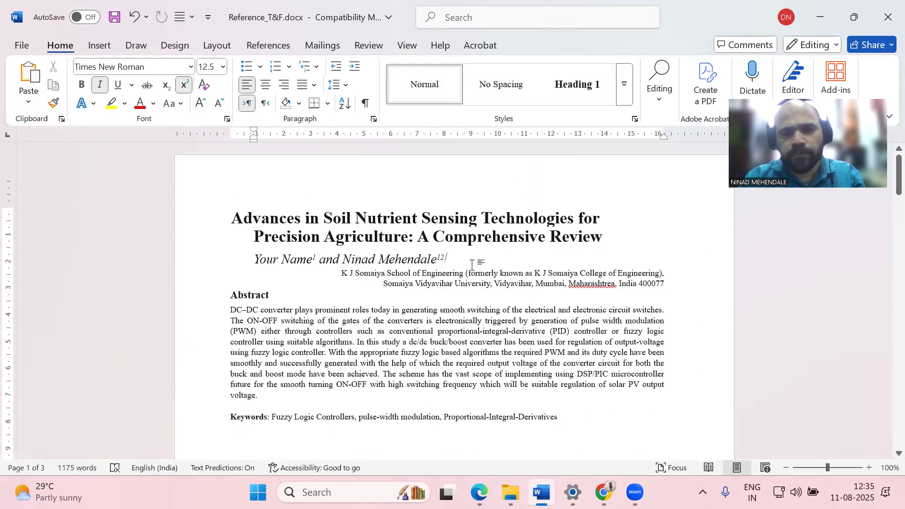
key("BackSpace")
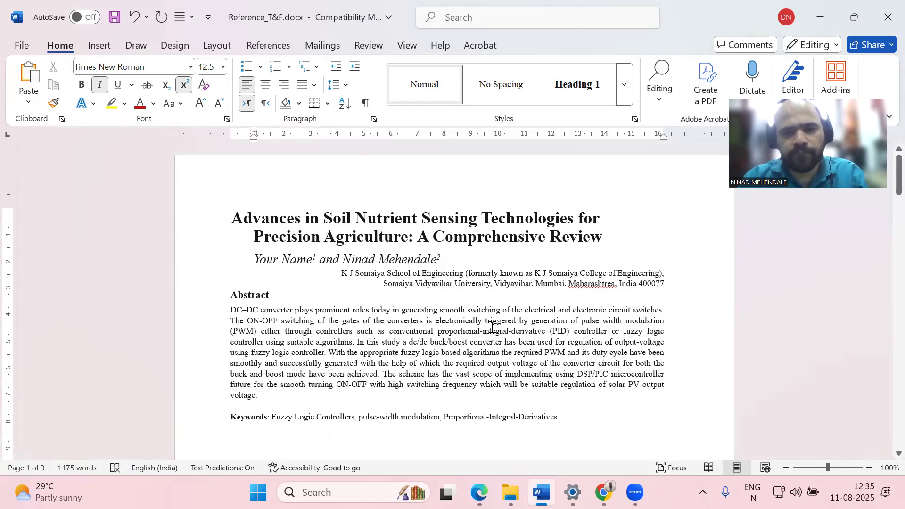
left_click_drag(436, 262, 439, 257)
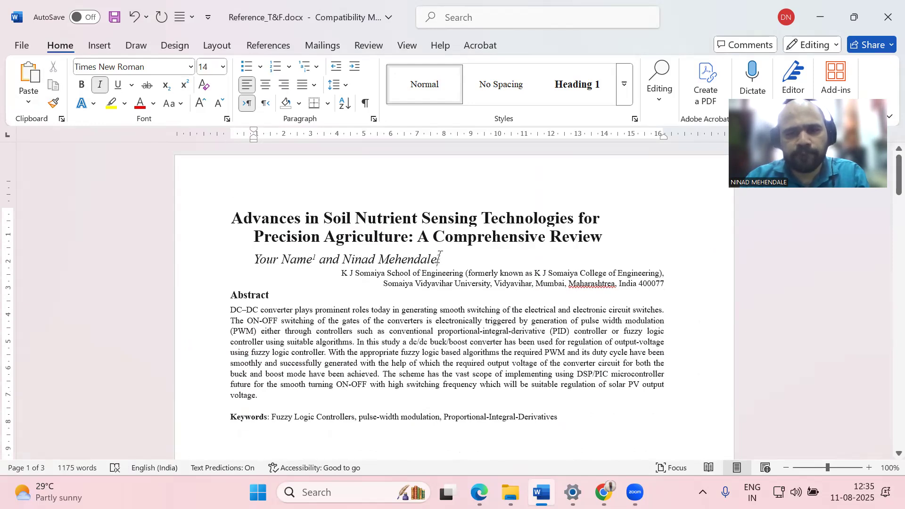
Paste the superscript 1 from after 'Your Name' behind the second author's superscript 2 marker
right_click(438, 257)
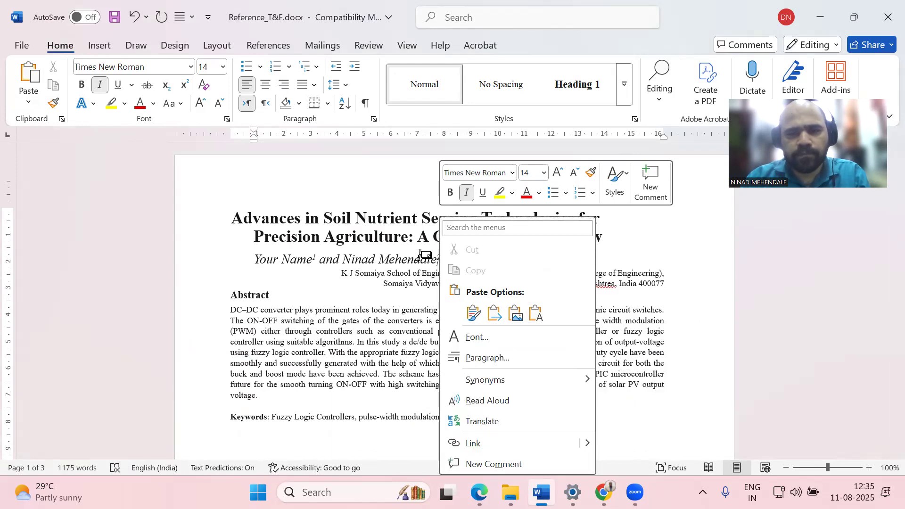
key("Escape")
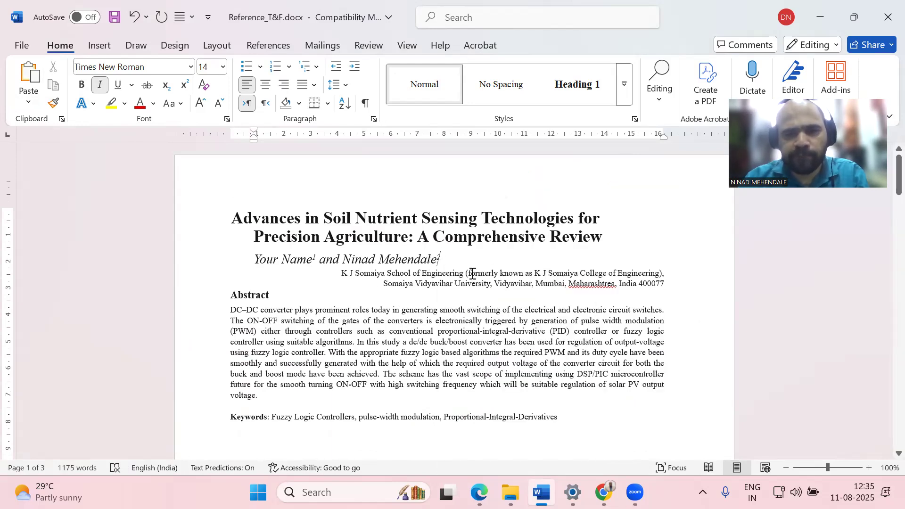
left_click(446, 259)
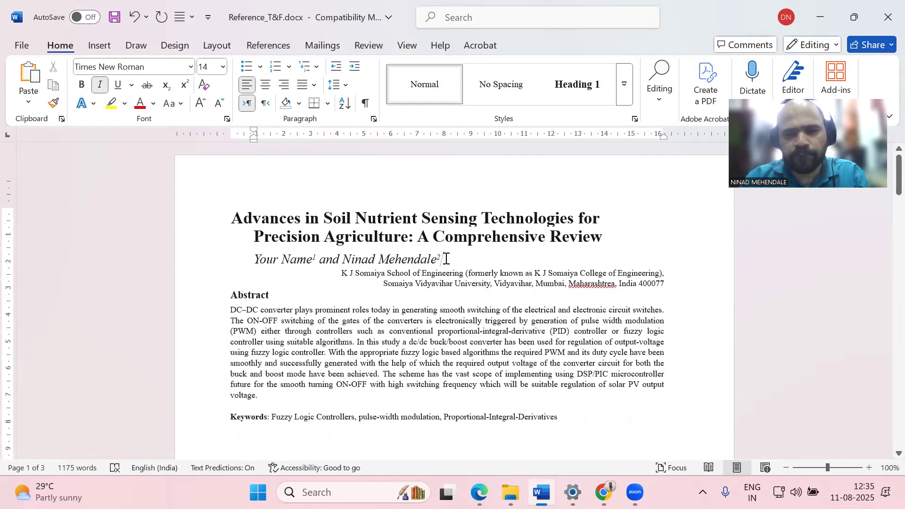
left_click_drag(312, 258, 319, 258)
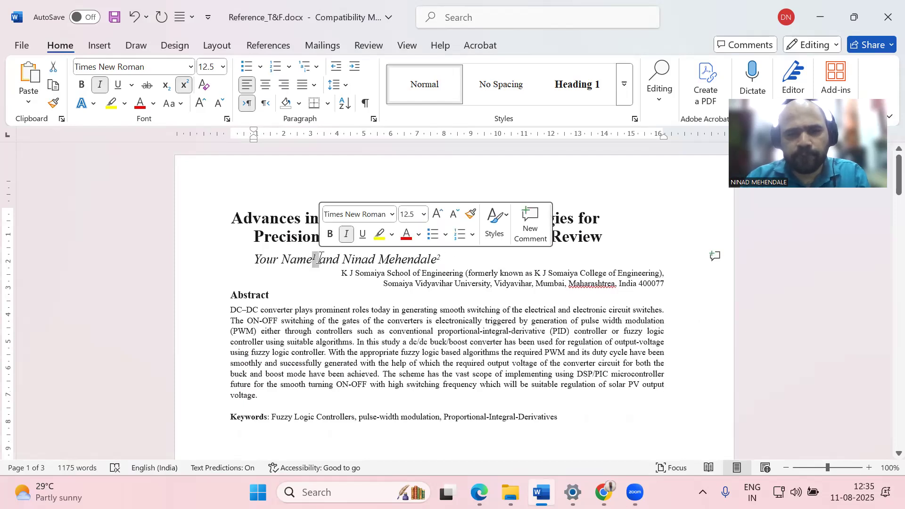
left_click(465, 263)
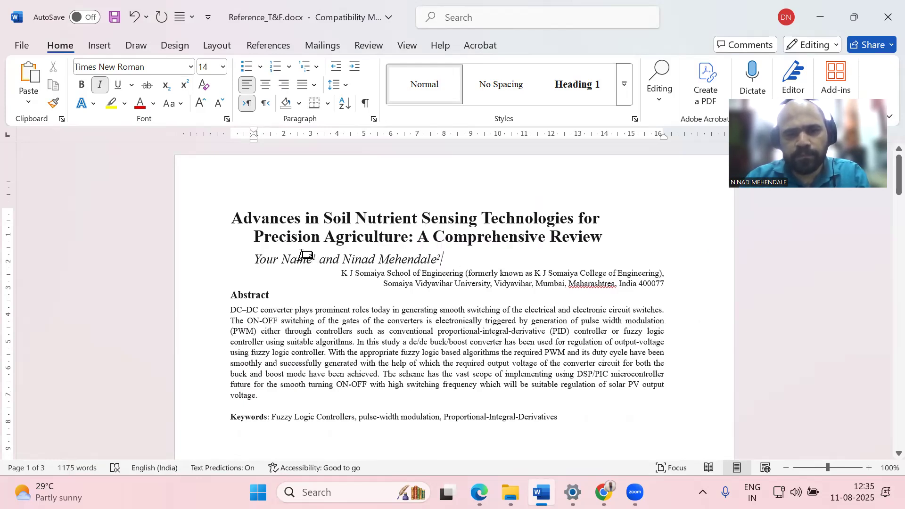
left_click_drag(313, 260, 316, 259)
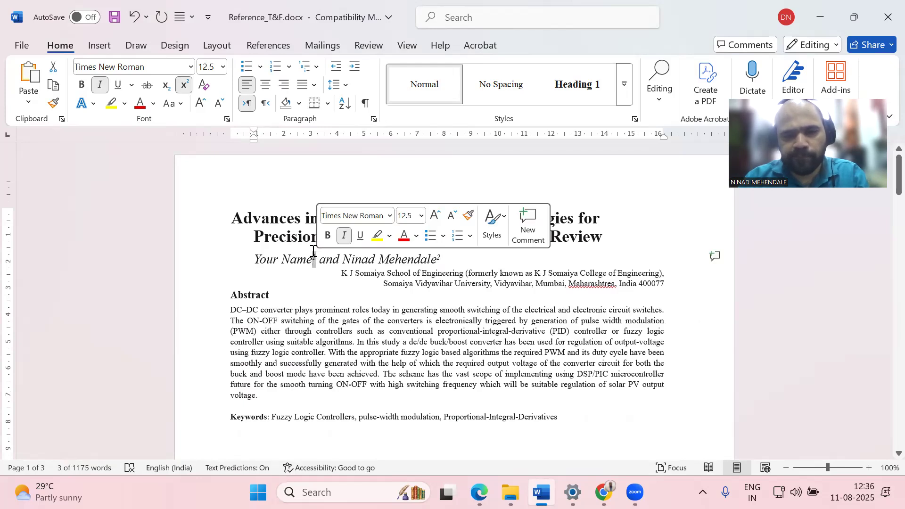
left_click_drag(441, 259, 438, 260)
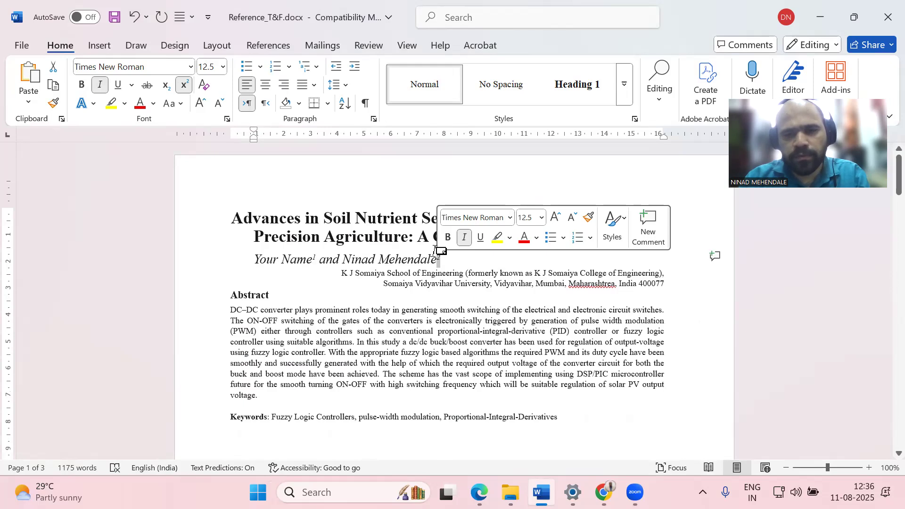
left_click(454, 264)
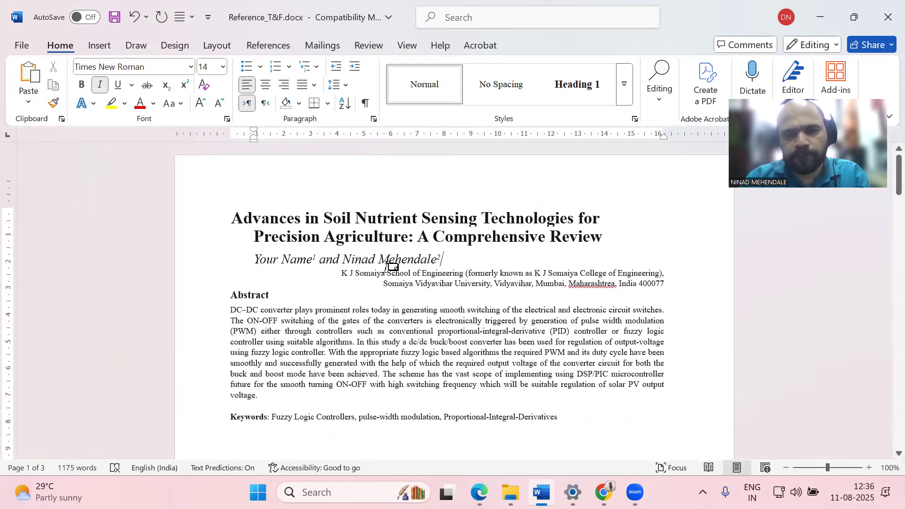
left_click_drag(316, 259, 314, 262)
key("ctrl+c")
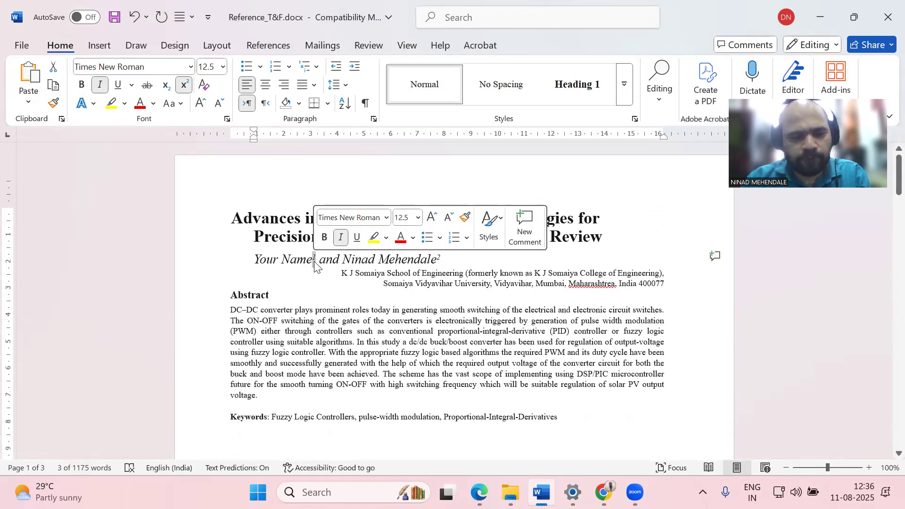
left_click(439, 261)
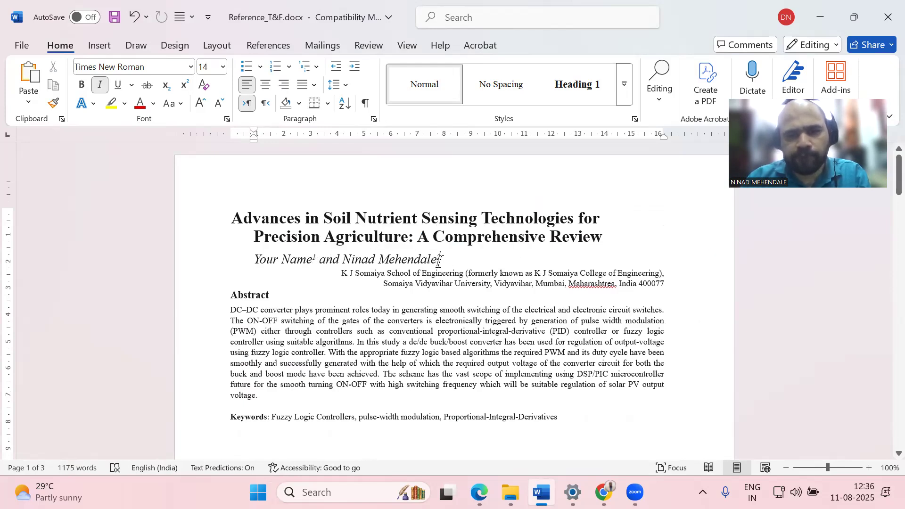
key("ctrl+v")
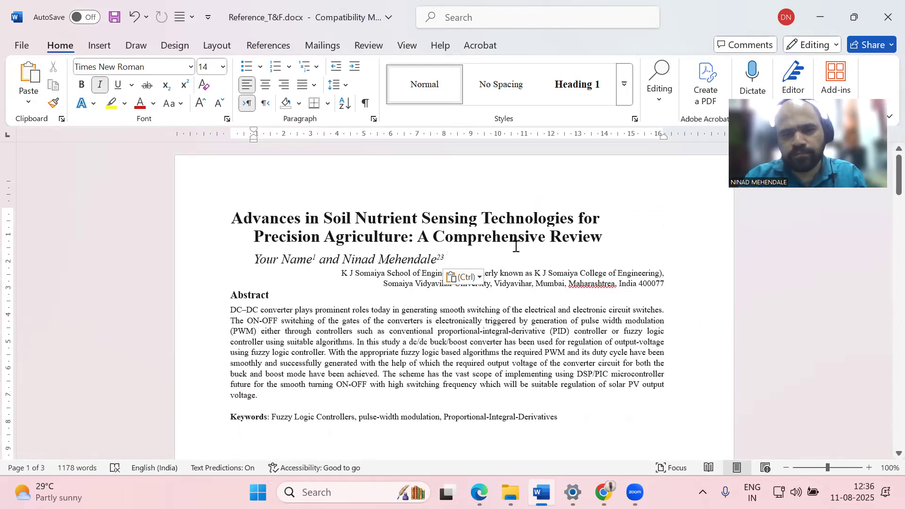
Type '11' after the second author's marker and superscript it with Format Painter
key("Left")
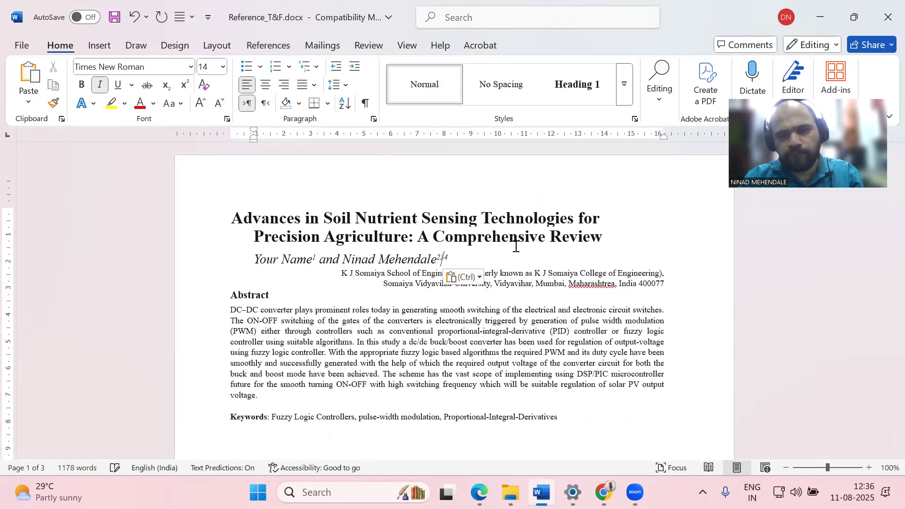
left_click(440, 258)
type("111")
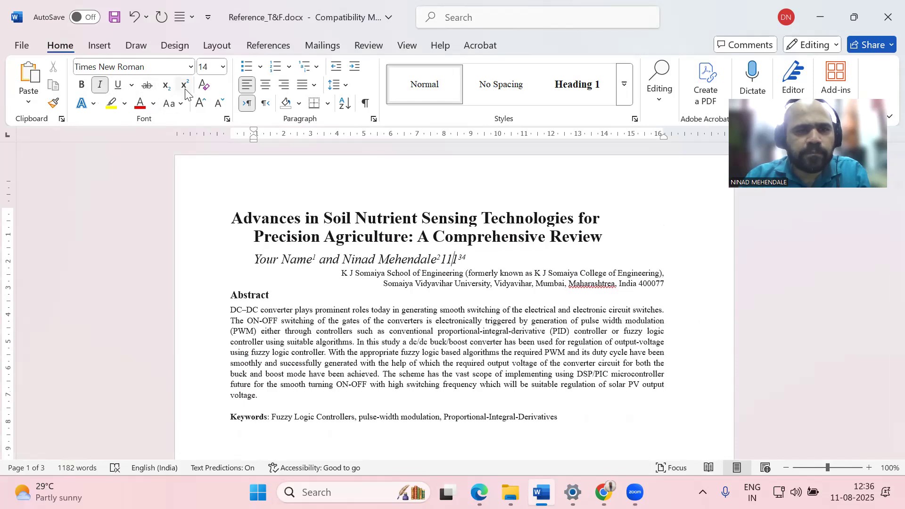
left_click(53, 102)
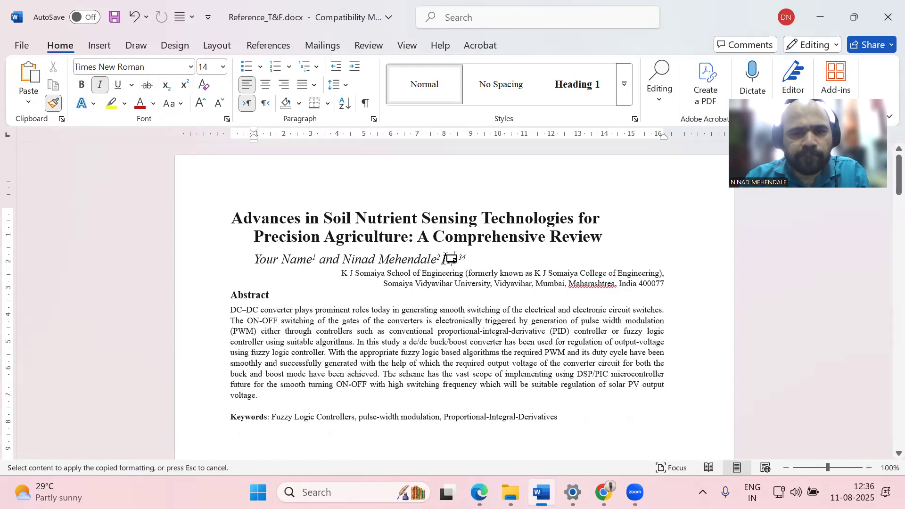
left_click_drag(441, 259, 451, 259)
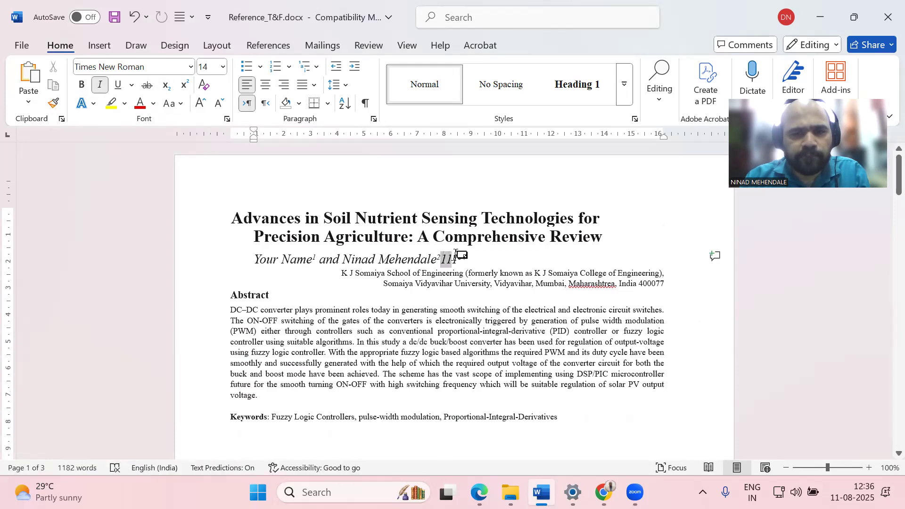
left_click(464, 258)
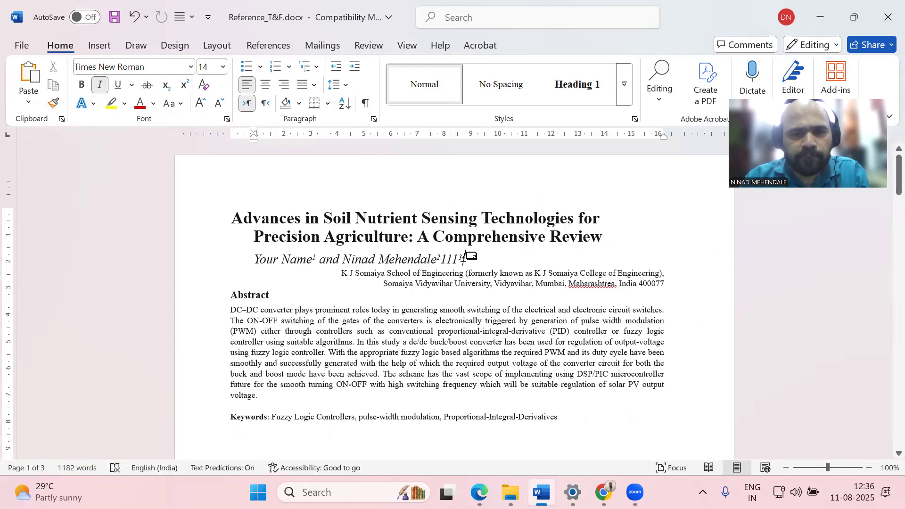
left_click_drag(463, 257, 459, 258)
left_click(54, 102)
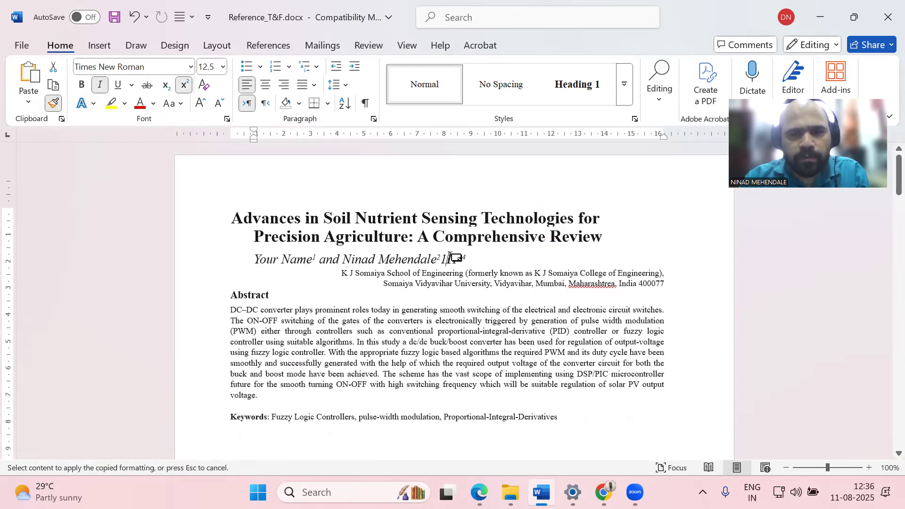
left_click_drag(452, 259, 446, 259)
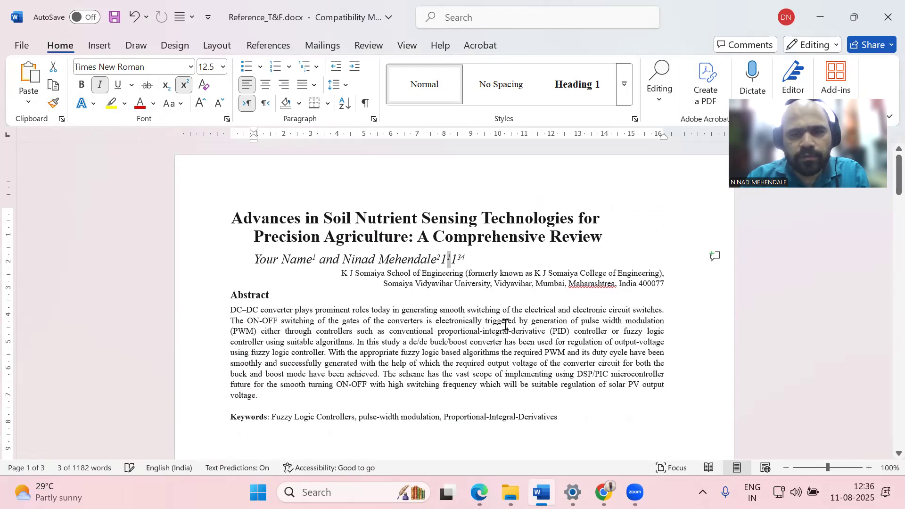
Delete the stray trailing digits so only a superscript 1 follows the second author
key("Right")
key("shift+Right")
key("shift+End")
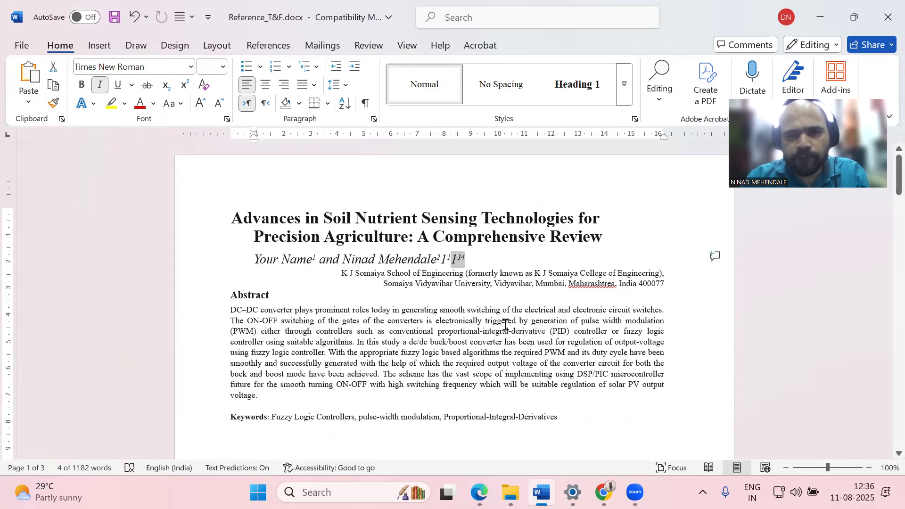
key("Delete")
key("Left")
key("Left")
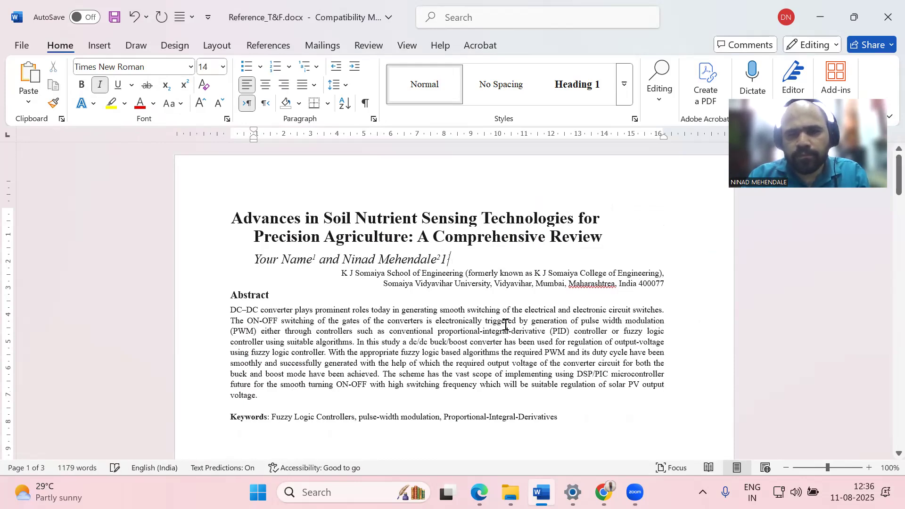
key("shift+End")
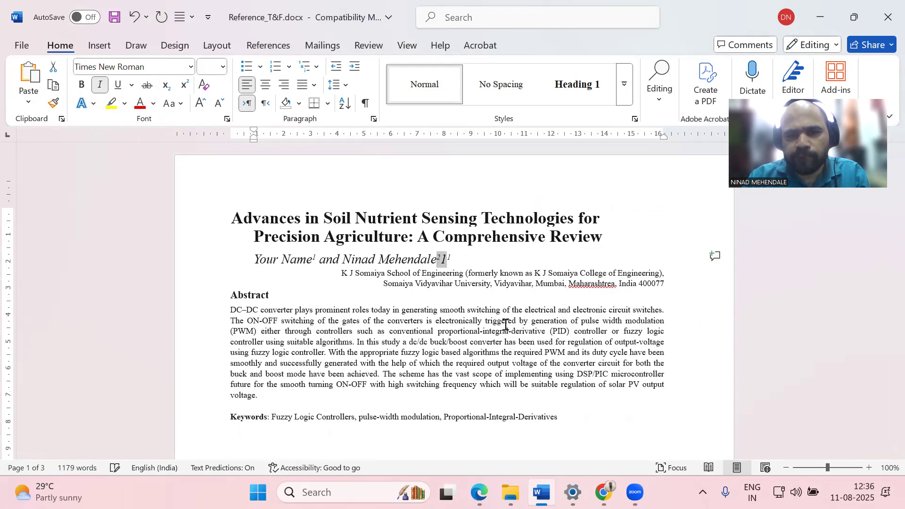
key("Delete")
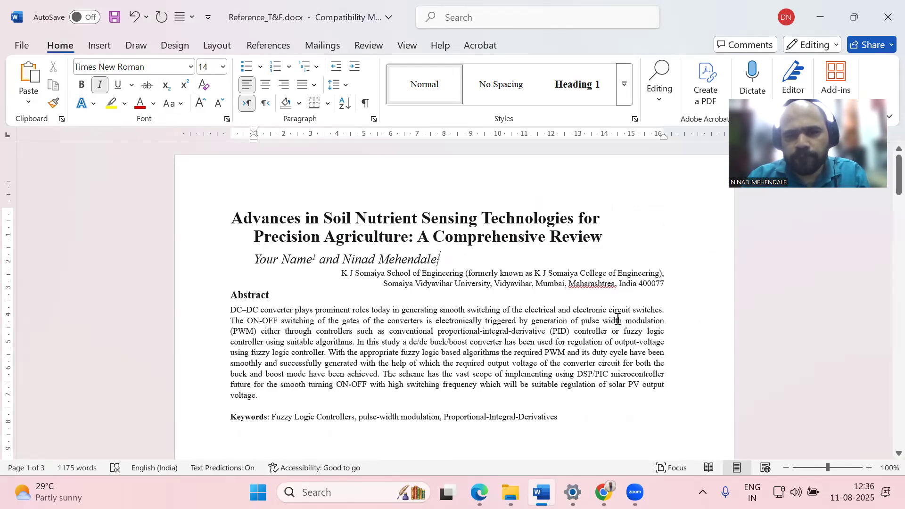
left_click(496, 338)
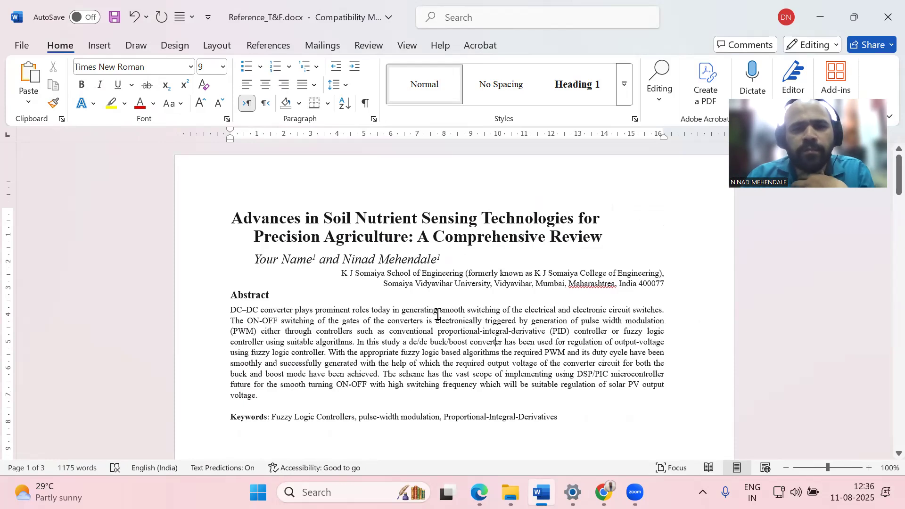
scroll(436, 330, "down", 3)
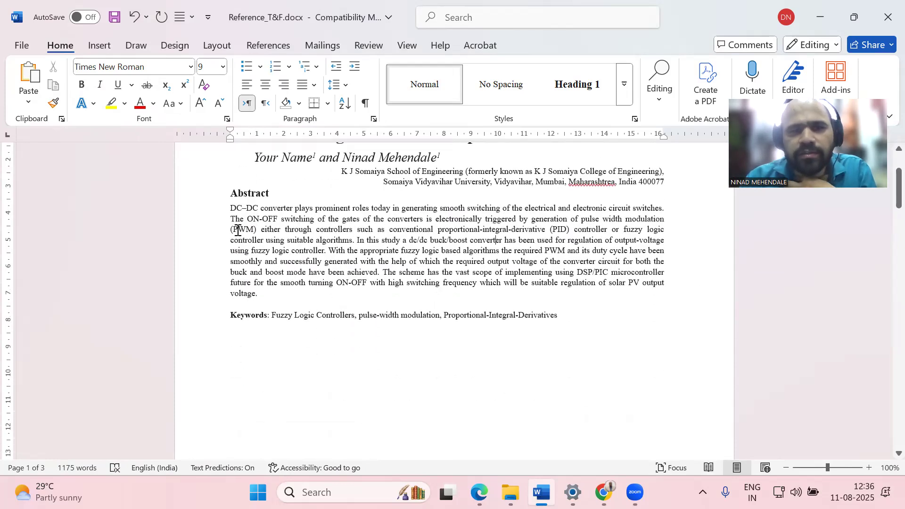
scroll(456, 328, "up", 3)
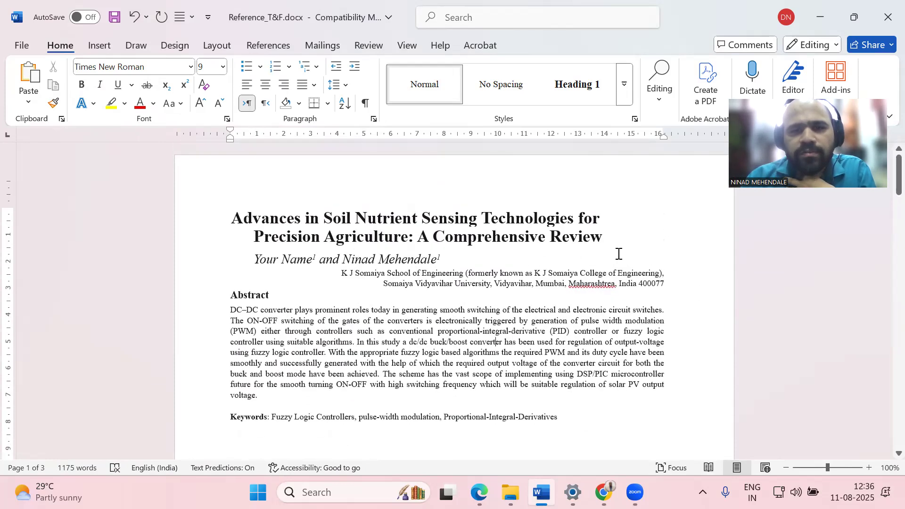
Correct 'Maharashtrea' to 'Maharashtra' in the affiliation line via the spelling suggestion
right_click(596, 287)
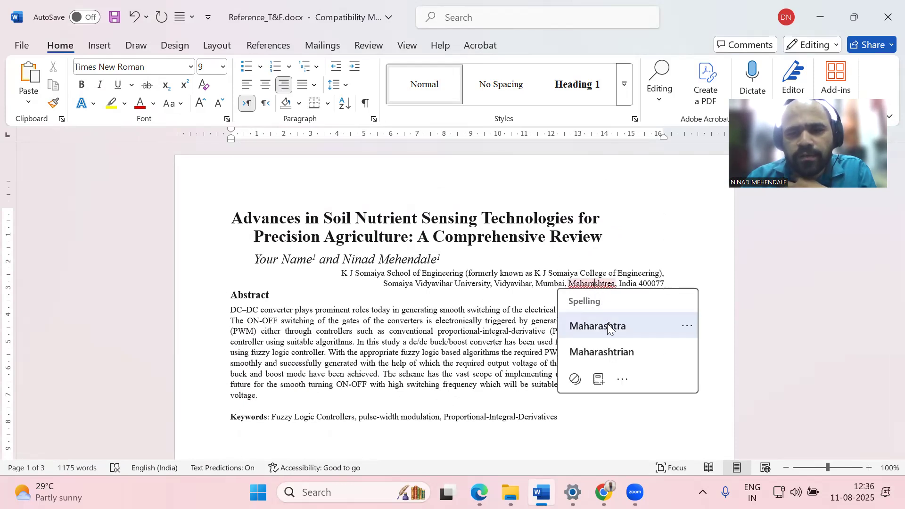
left_click(607, 324)
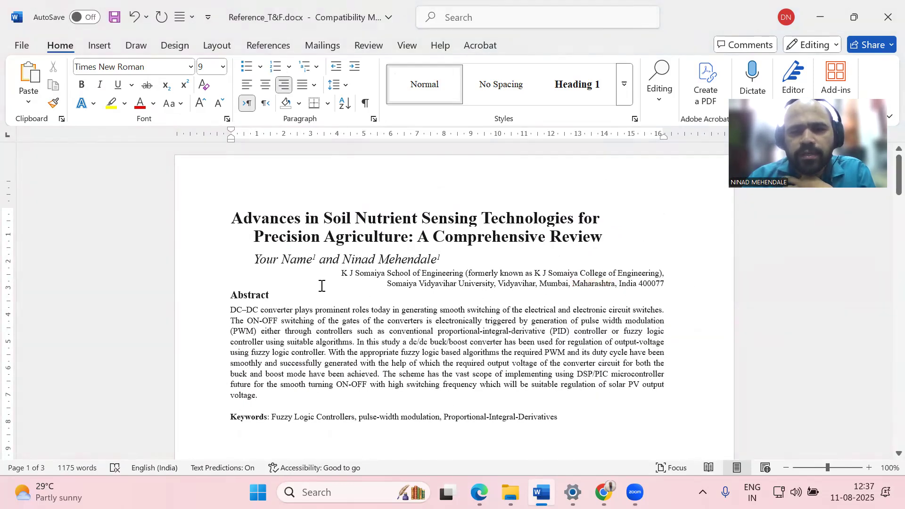
scroll(466, 251, "down", 2)
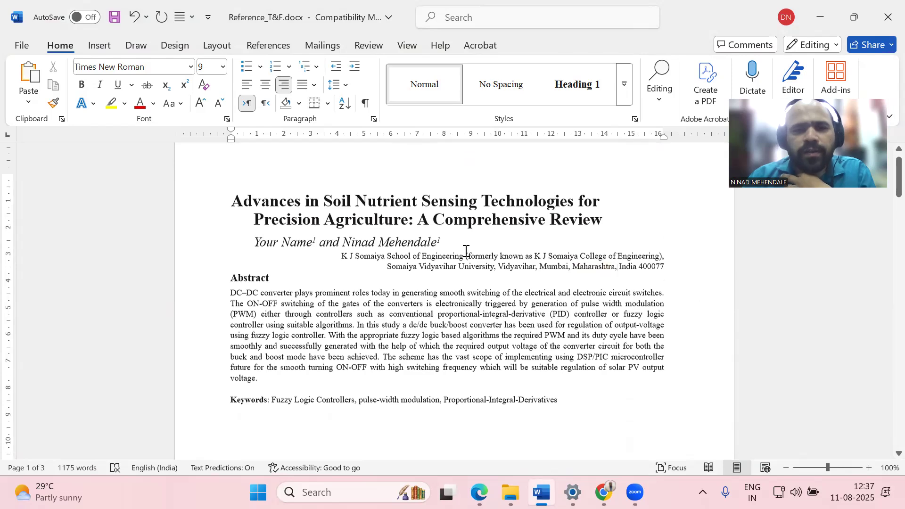
Select the template's old abstract paragraph and switch to the SciSpace manuscript in Edge
left_click_drag(232, 208, 267, 298)
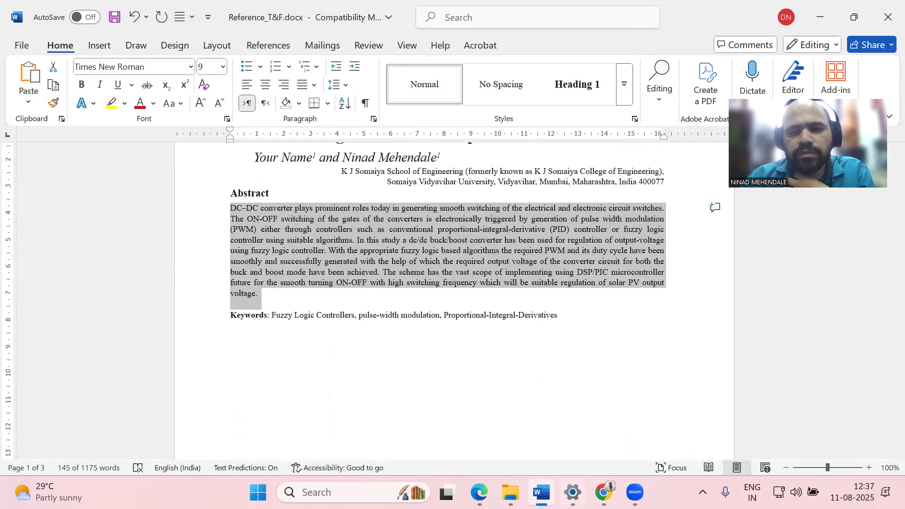
key("alt+Tab")
scroll(421, 274, "down", 5)
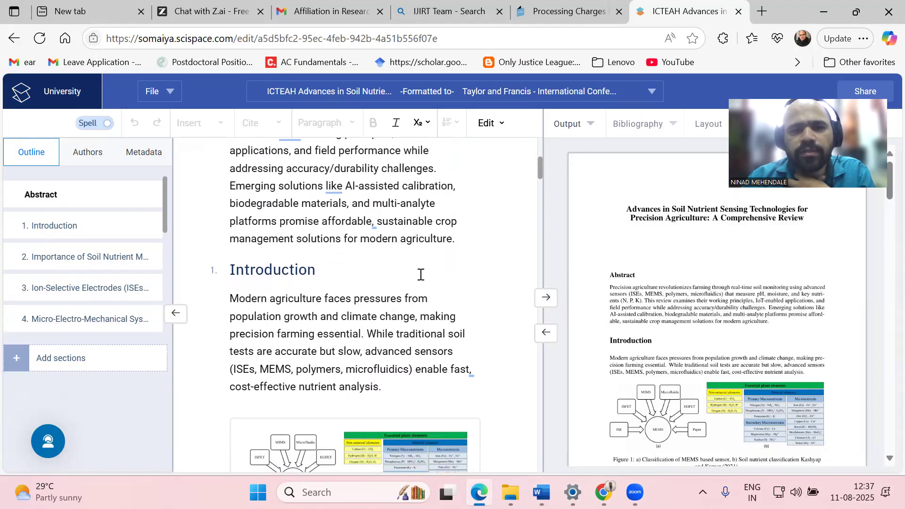
Copy the precision-agriculture abstract from SciSpace and return to Word's old abstract
left_click_drag(460, 249, 228, 209)
right_click(326, 290)
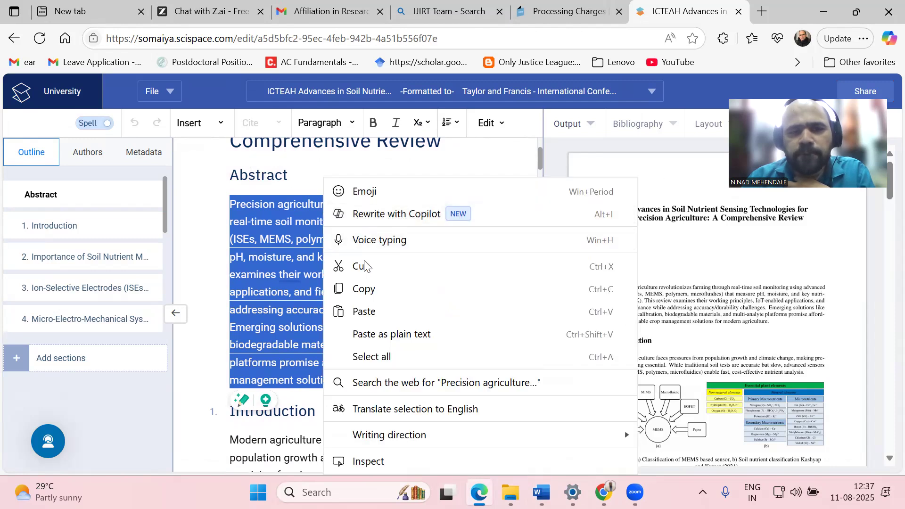
left_click(364, 289)
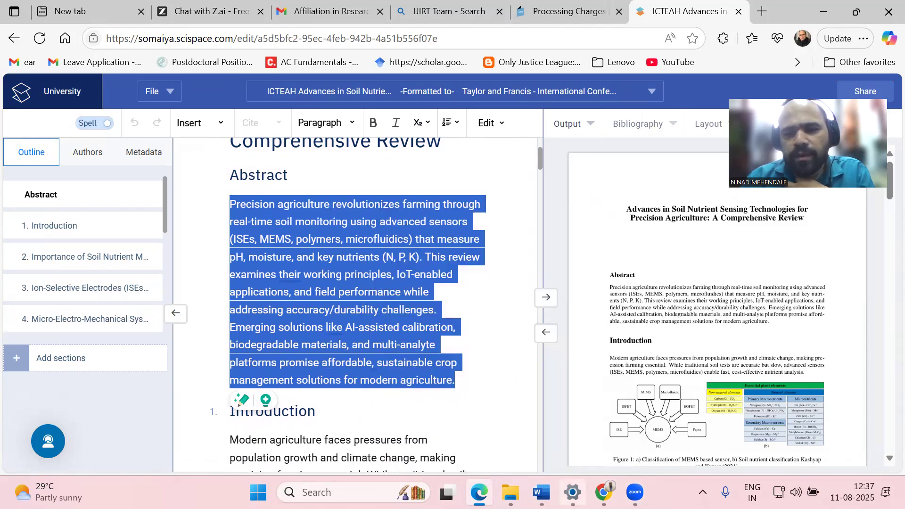
left_click(542, 492)
left_click(383, 272)
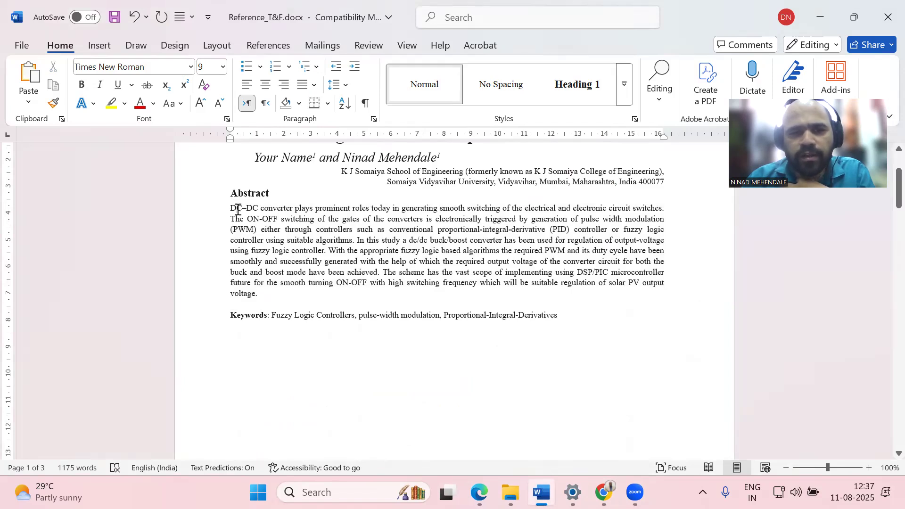
Paste the new abstract as plain text and delete the old DC–DC converter paragraph
right_click(238, 209)
left_click(320, 293)
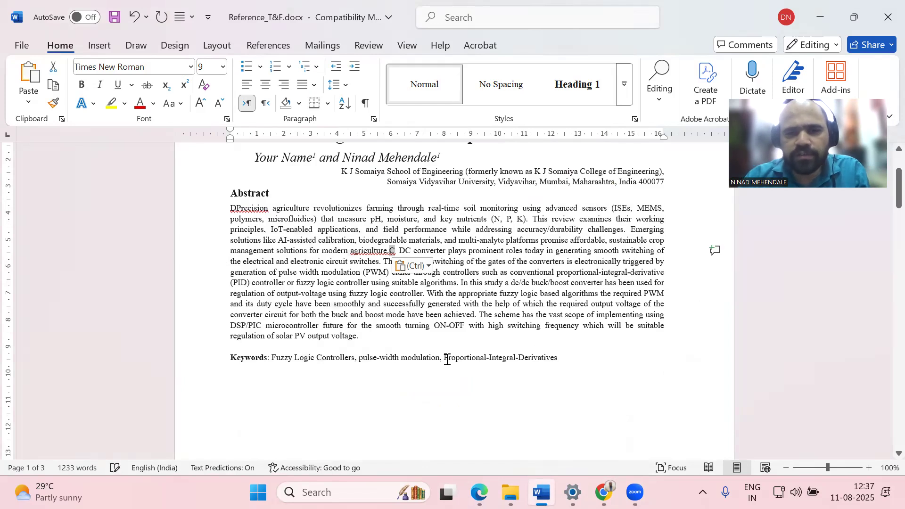
key("shift+Right")
key("ctrl+shift+Right")
key("ctrl+shift+Right")
key("ctrl+shift+Right")
key("shift+Down")
key("shift+Down")
key("shift+Down")
key("shift+Down")
key("shift+Down")
key("shift+Down")
key("shift+Down")
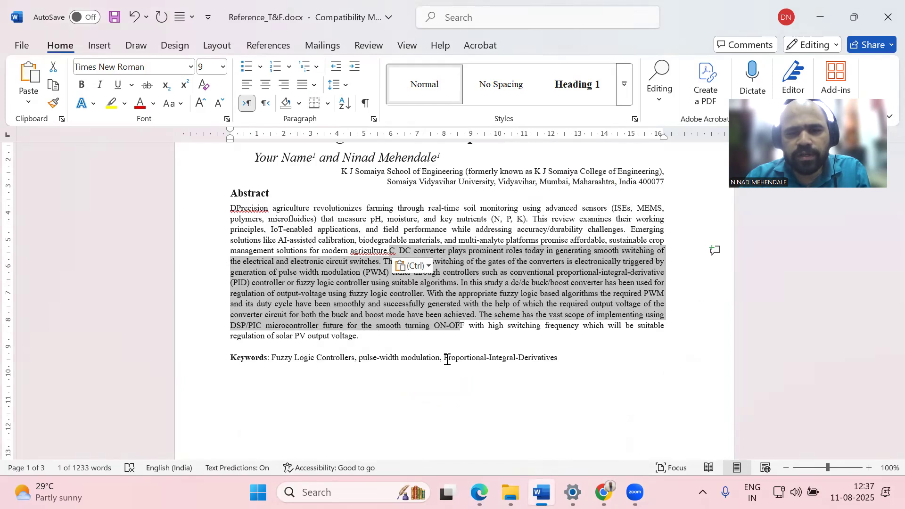
key("shift+Down")
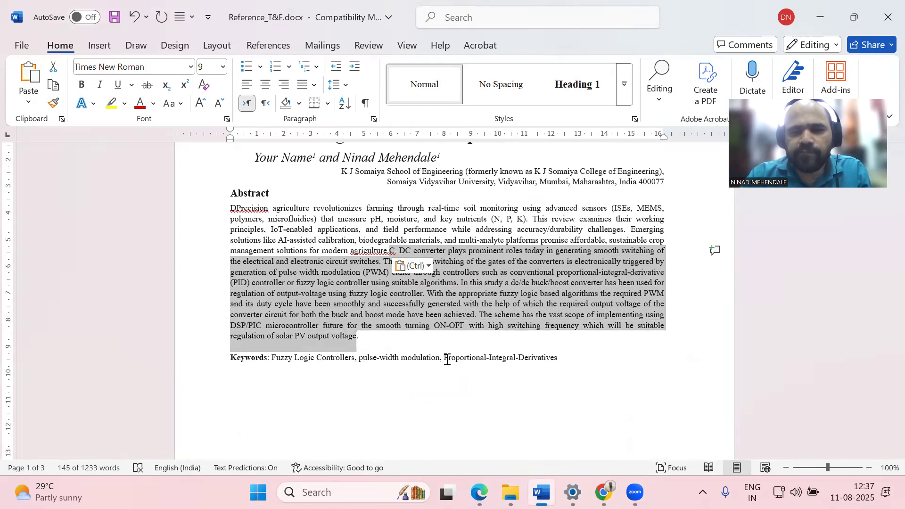
key("Delete")
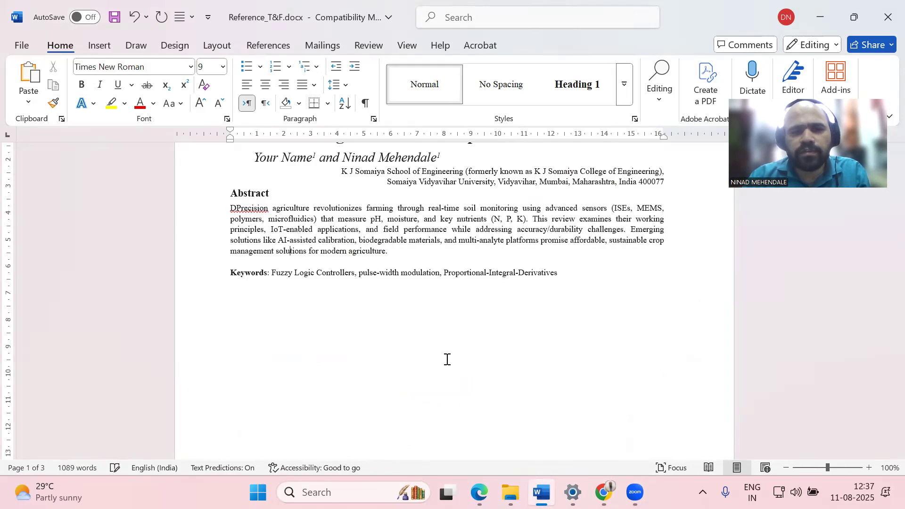
Remove the stray 'D' before 'Precision', then go back to the browser
key("Up")
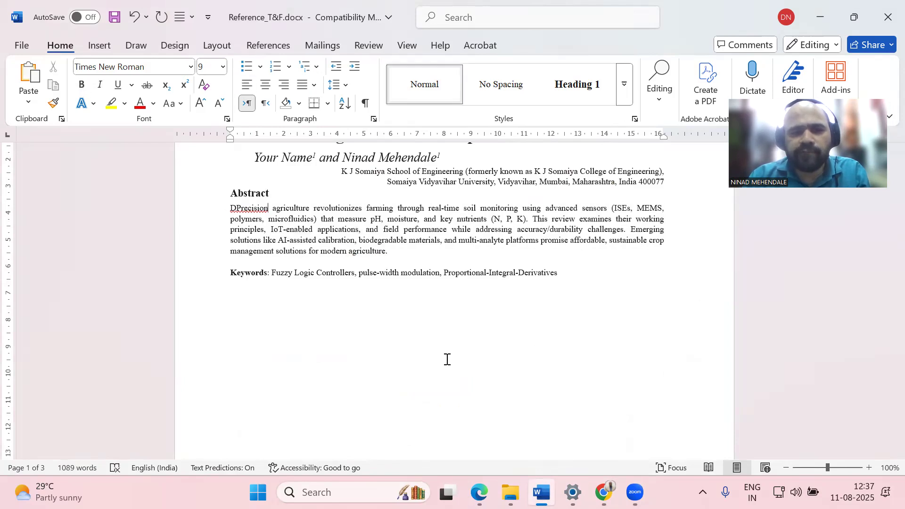
key("BackSpace")
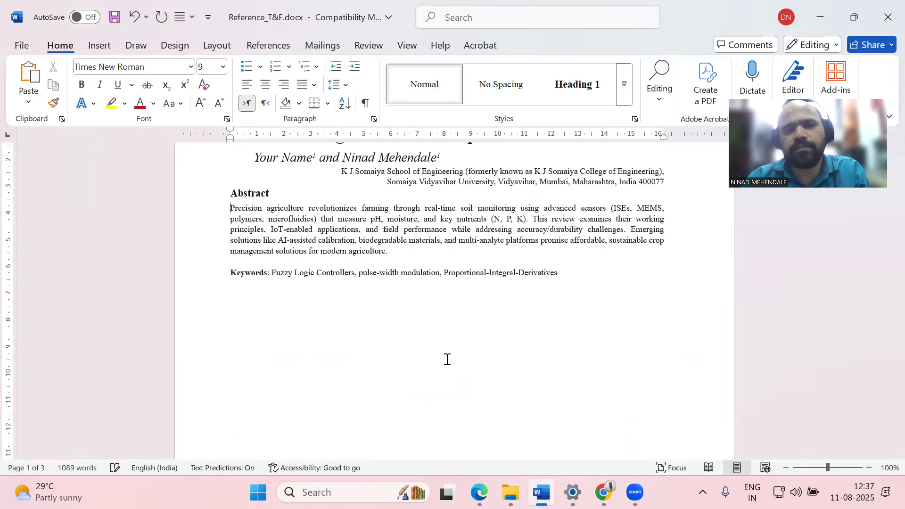
left_click(280, 272)
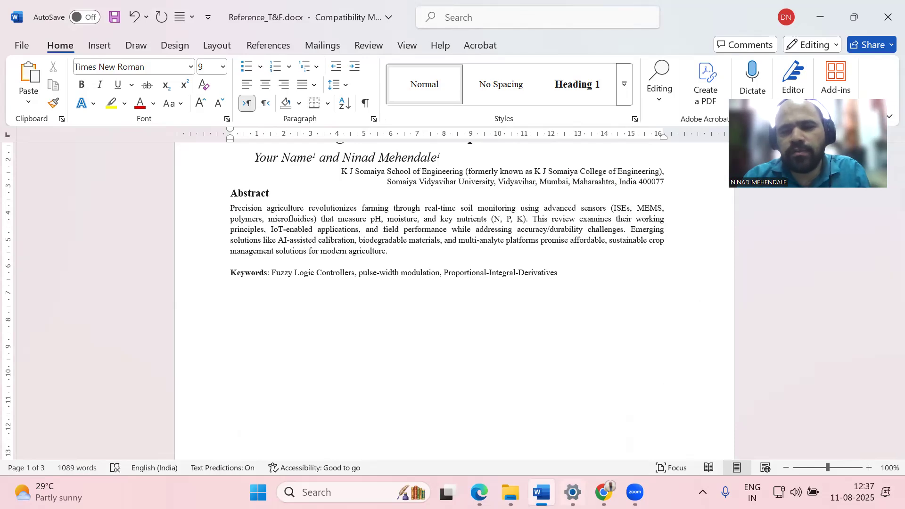
left_click(604, 493)
left_click(604, 492)
Check the SciSpace paper's Metadata to confirm its Keywords list is still empty
left_click(480, 492)
scroll(383, 279, "down", 2)
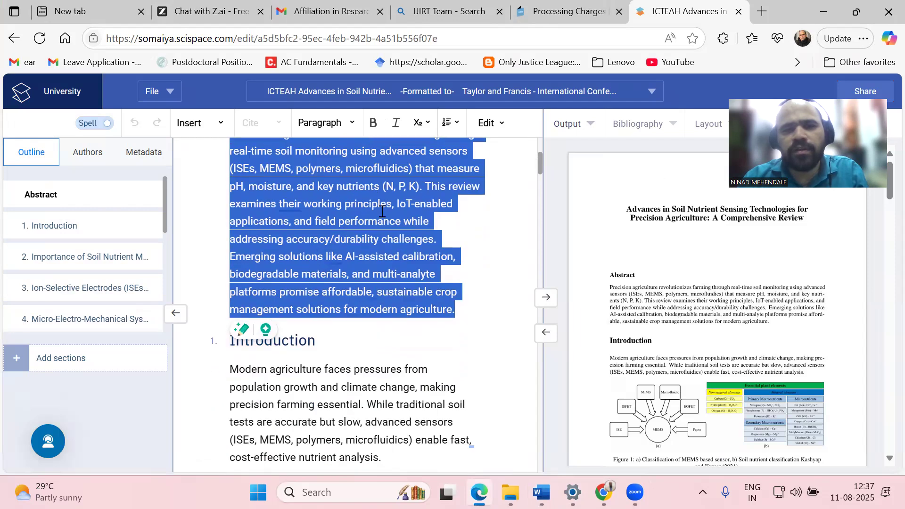
left_click(142, 155)
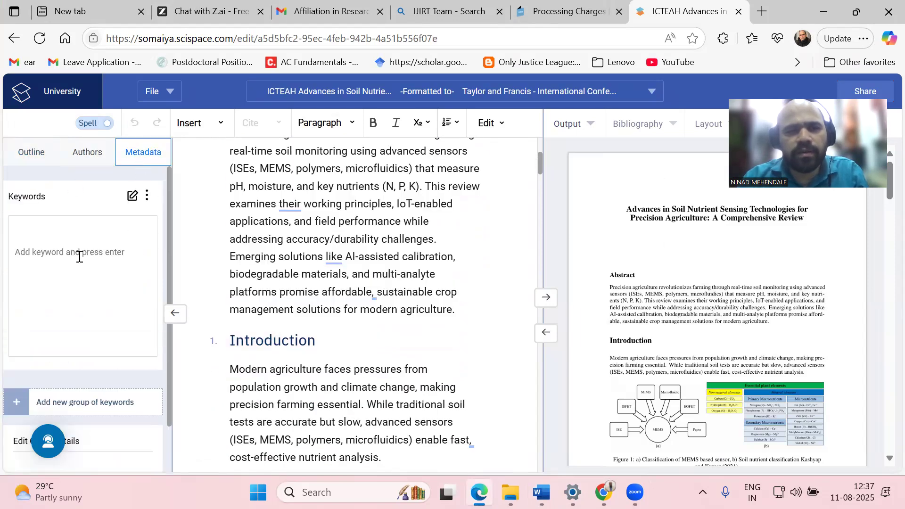
scroll(79, 257, "down", 1)
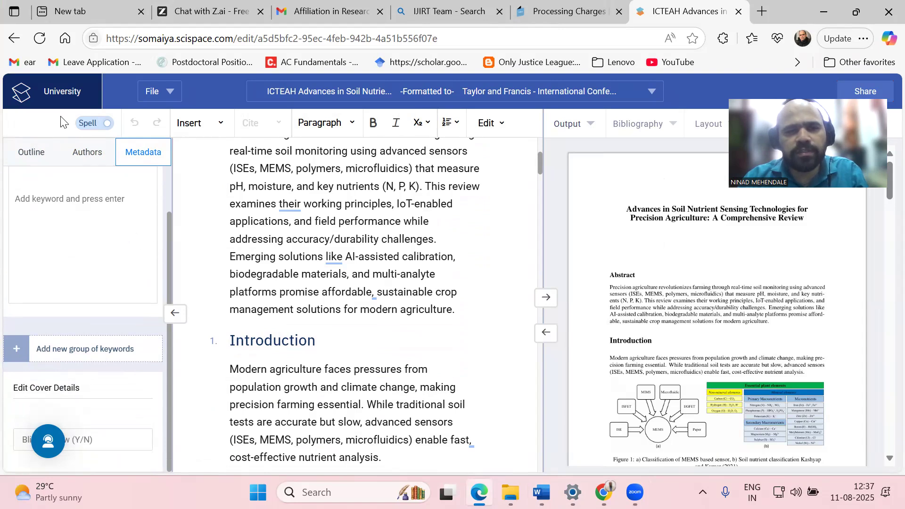
left_click(35, 152)
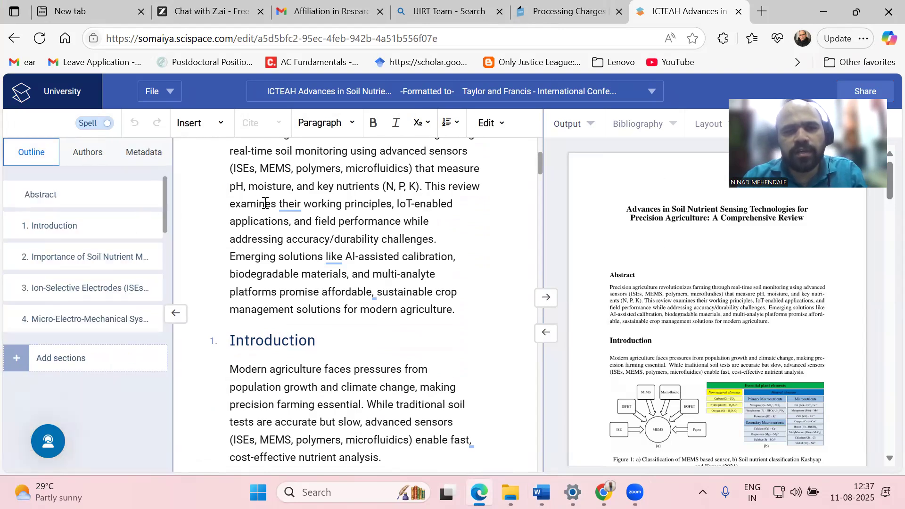
Select and copy the paper's title and abstract from the Outline view
scroll(265, 203, "up", 5)
left_click_drag(232, 199, 467, 309)
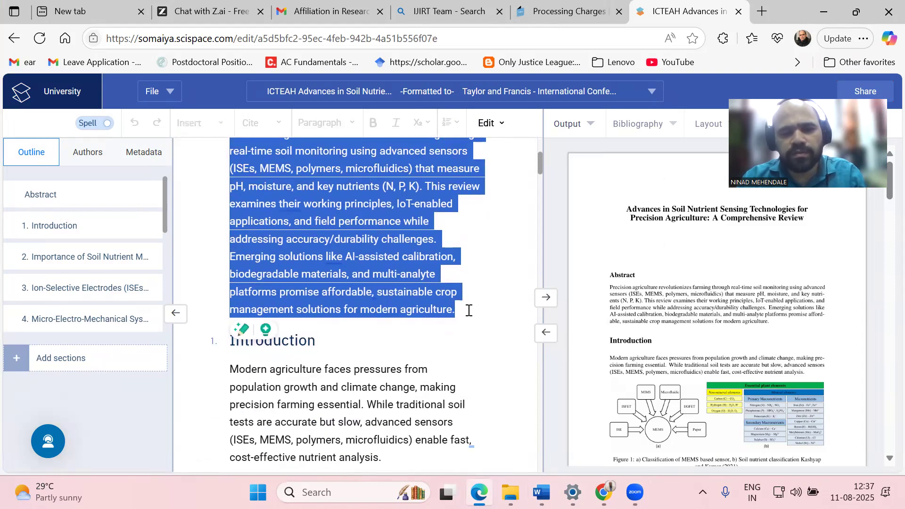
left_click(761, 10)
On chatgpt.com, ask 'find 5 keywords for this research:' with the pasted title and abstract
type("ch")
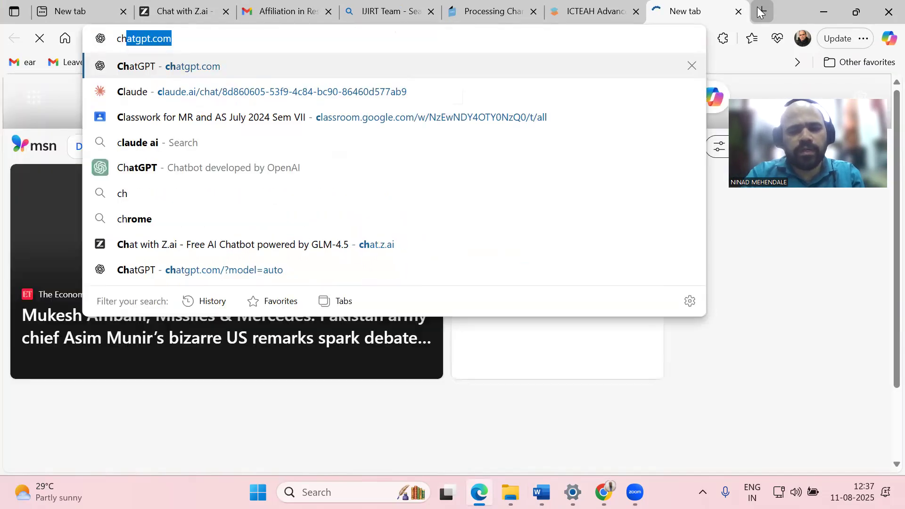
type("atgpt")
key("Return")
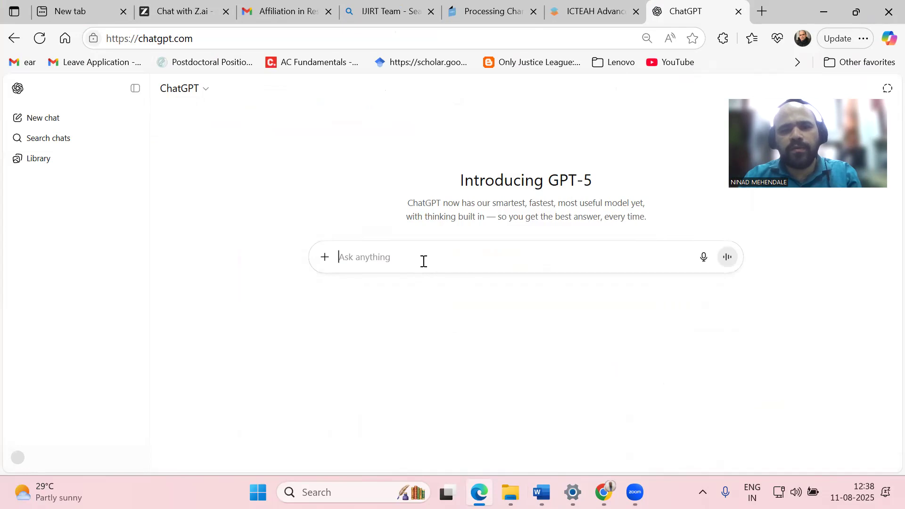
type("fi")
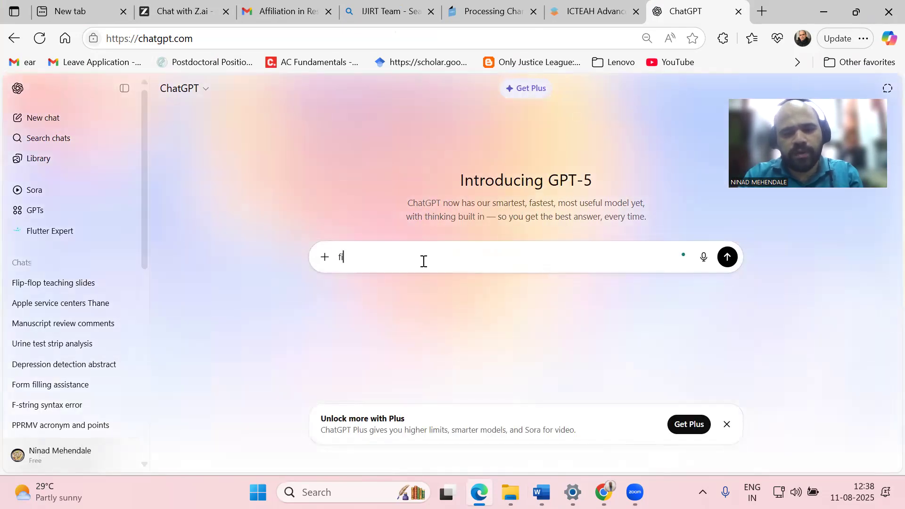
type("nd")
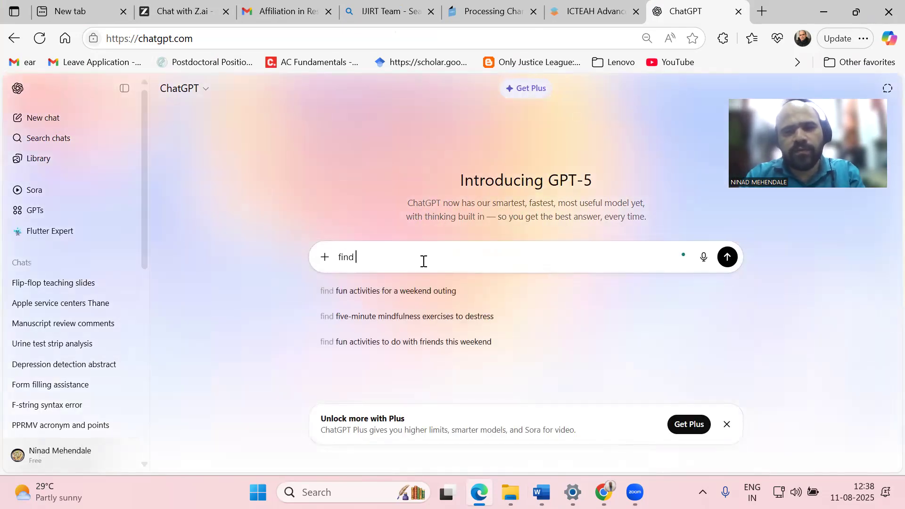
type(" 5 keywords for this resea")
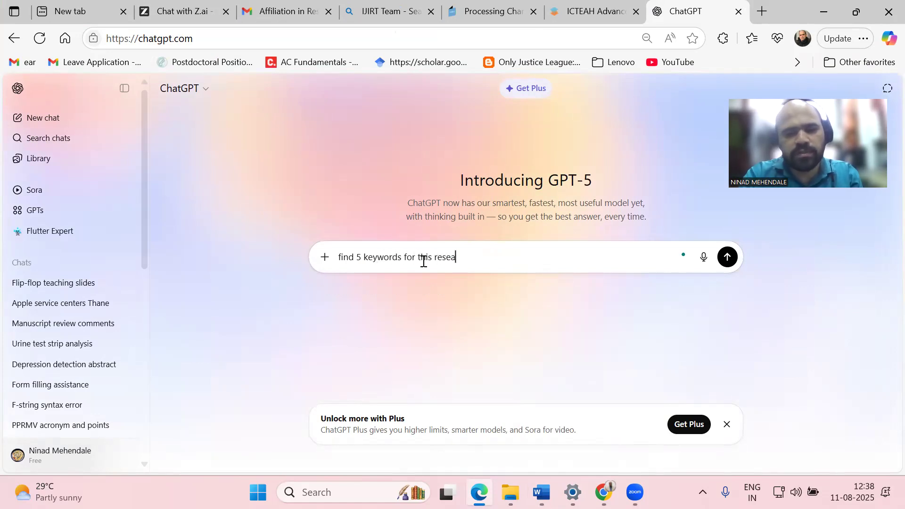
type("rch:")
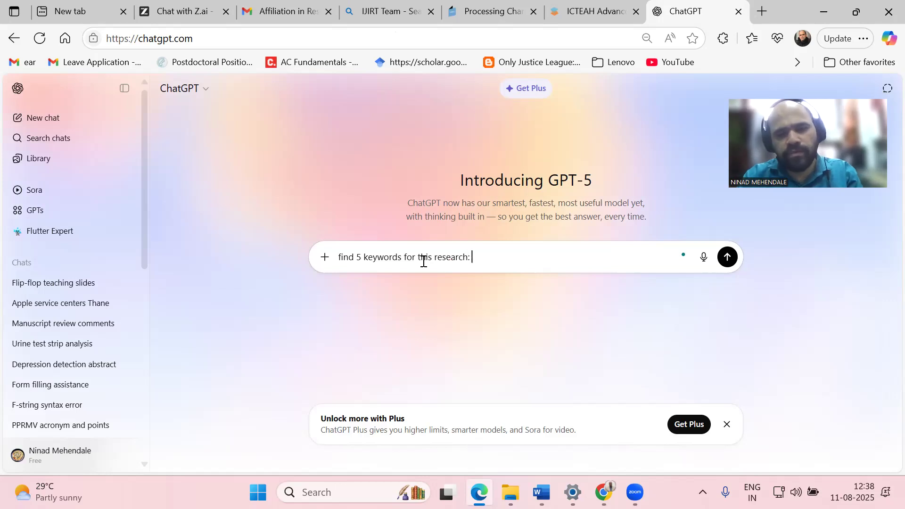
key("ctrl+v")
key("Return")
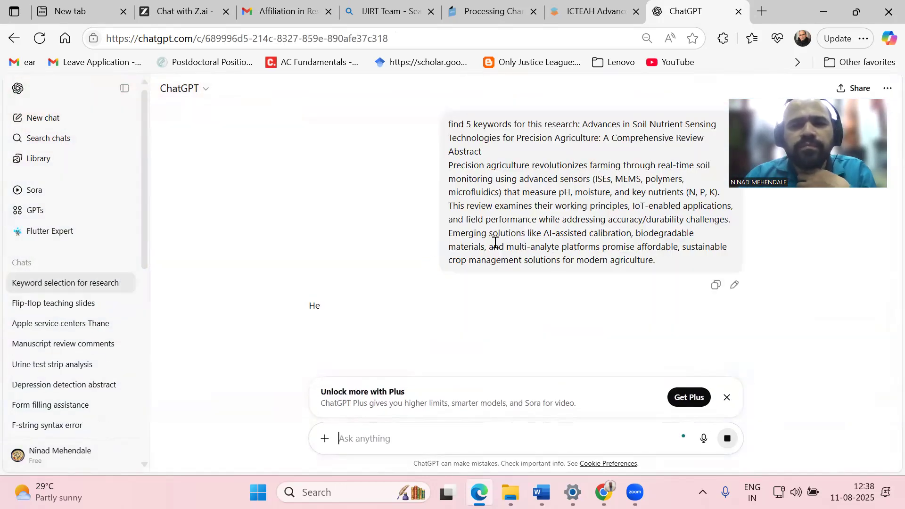
Copy ChatGPT's five keywords, from Precision Agriculture to Sustainable Crop Management, and return to SciSpace
left_click_drag(455, 336, 325, 275)
key("super+c")
right_click(352, 280)
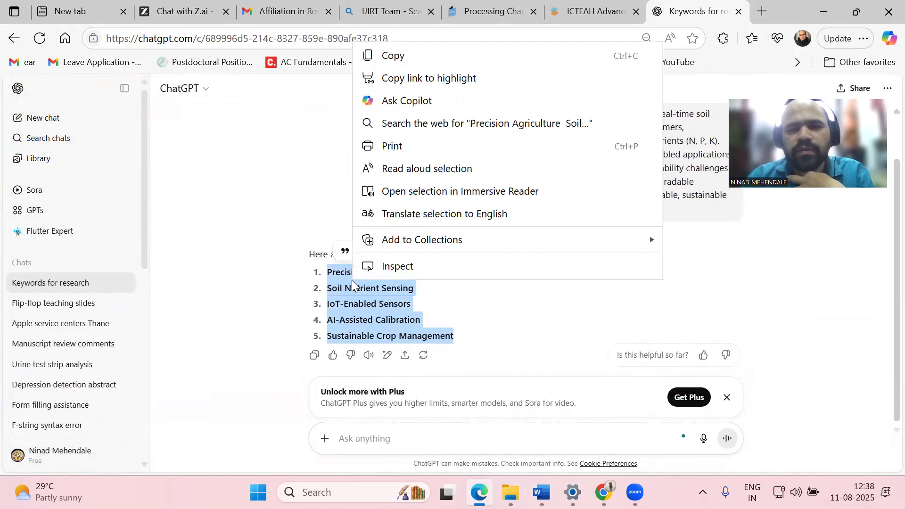
left_click(377, 55)
left_click(588, 4)
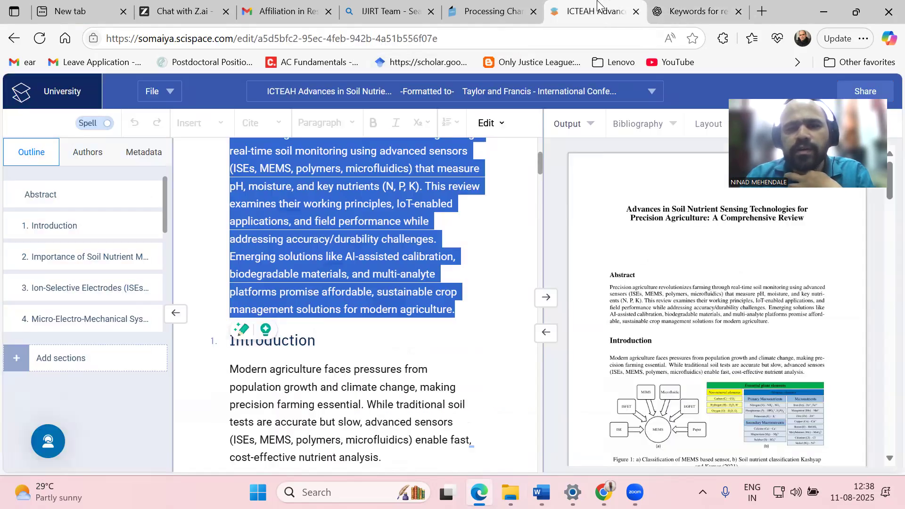
Paste the keywords as plain text on the Keywords line and correct FPrecision to Precision
left_click(542, 492)
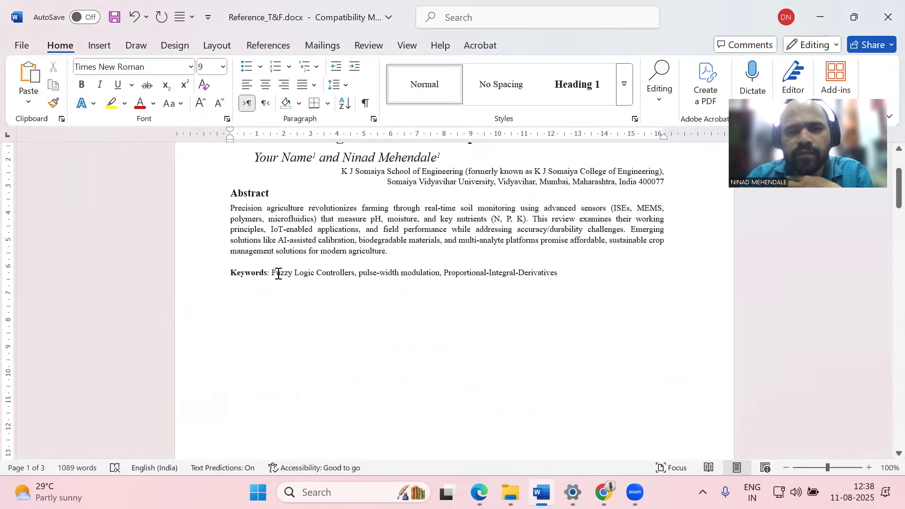
right_click(276, 275)
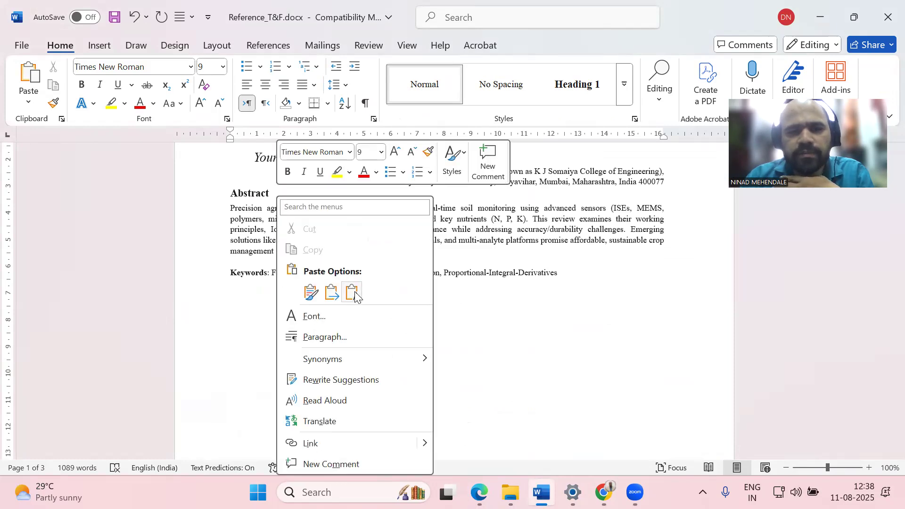
left_click(355, 292)
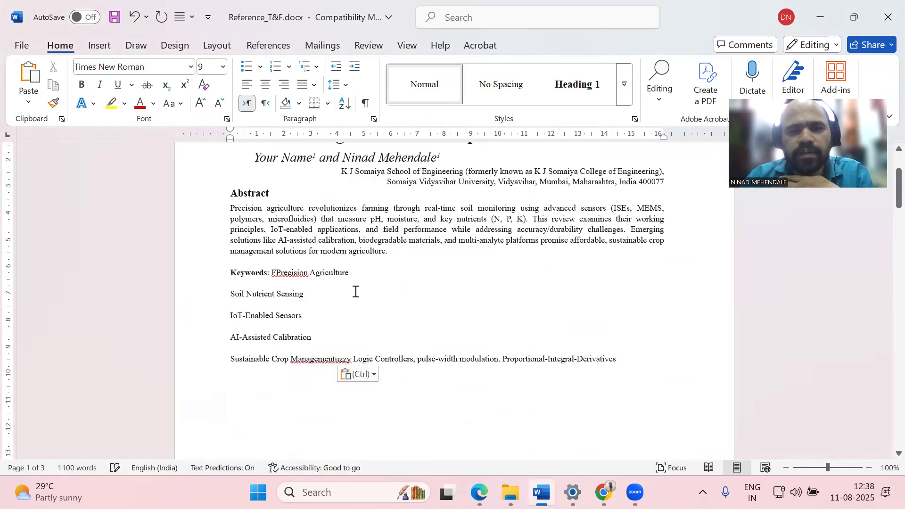
left_click(278, 271)
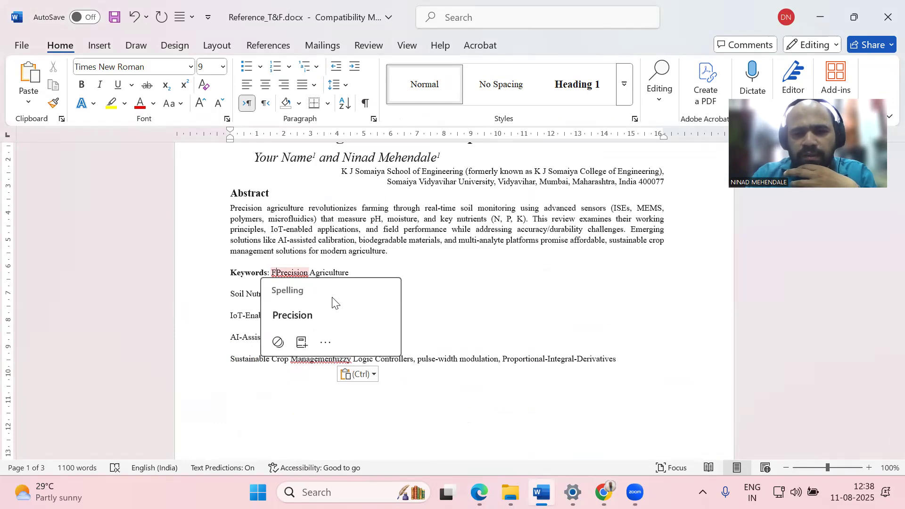
left_click(333, 302)
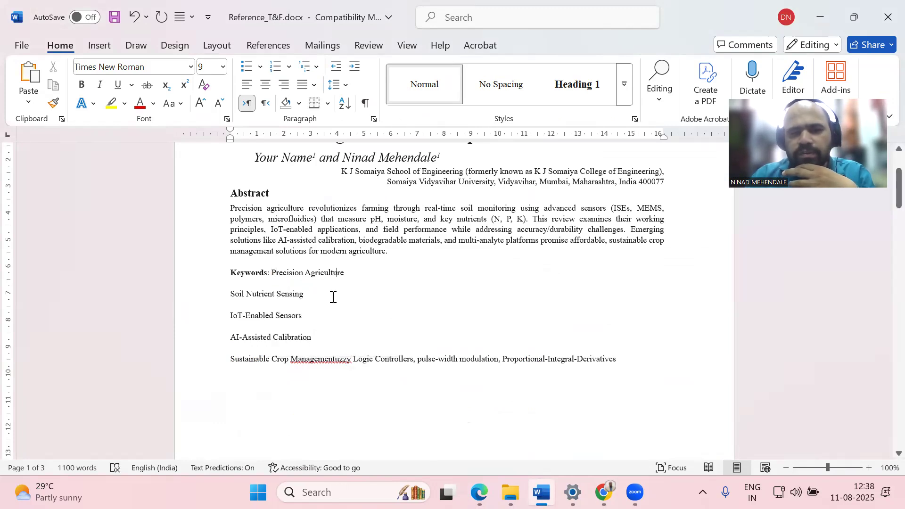
Join the Soil Nutrient Sensing, IoT-Enabled Sensors, AI-Assisted Calibration and Sustainable Crop lines into one comma-separated line
key("Right")
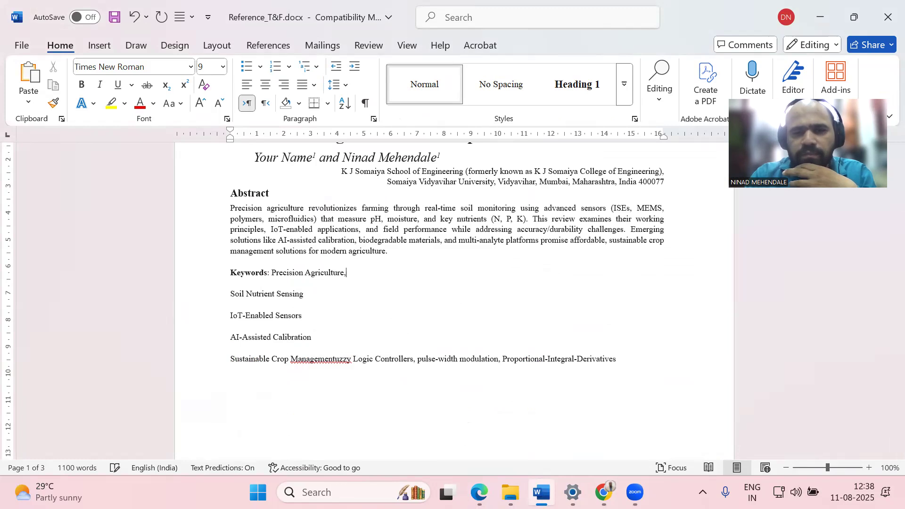
type(",")
key("Delete")
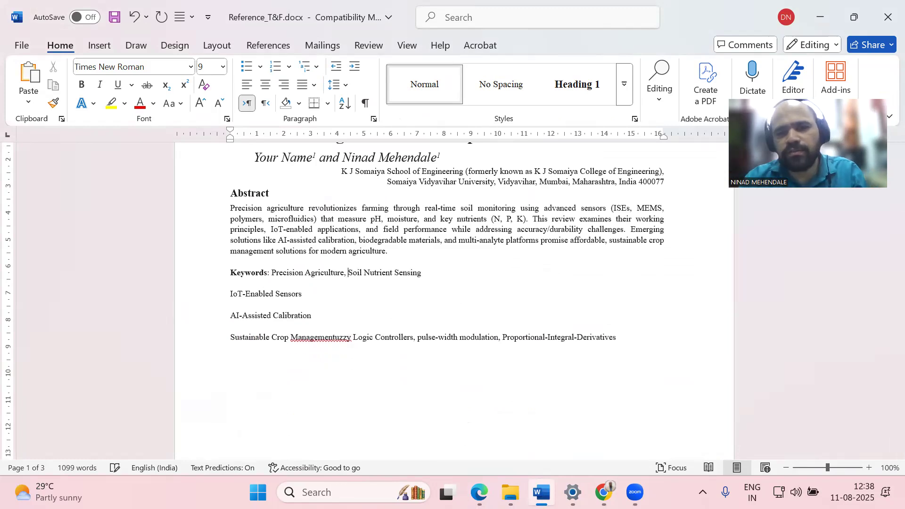
scroll(333, 297, "down", 6)
scroll(418, 319, "up", 10)
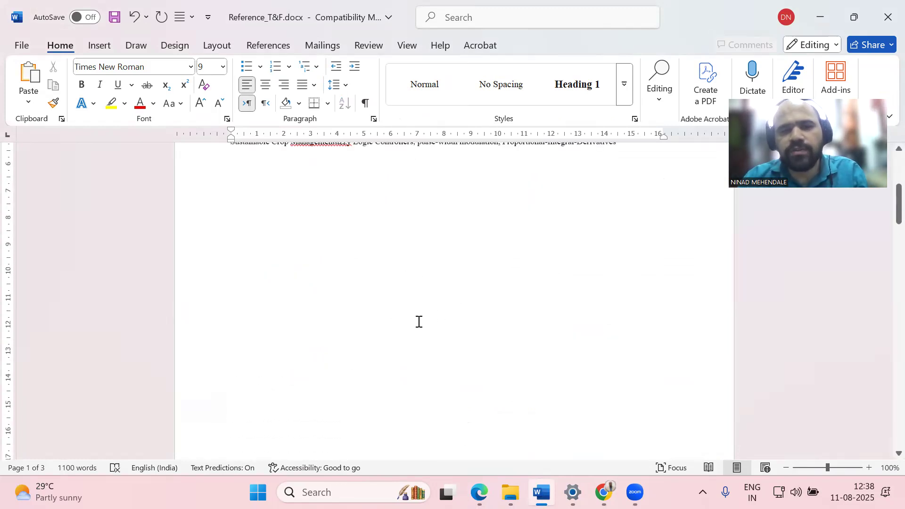
left_click(429, 238)
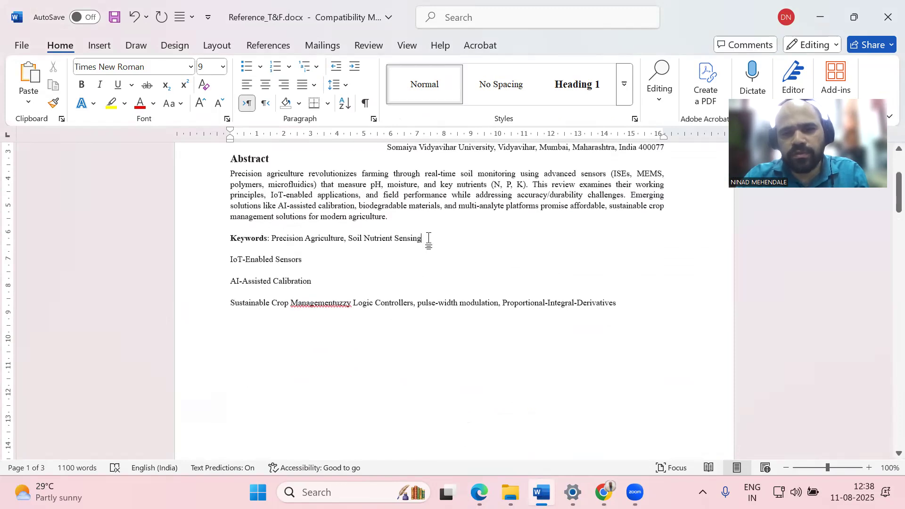
type(",")
key("Delete")
key("Delete")
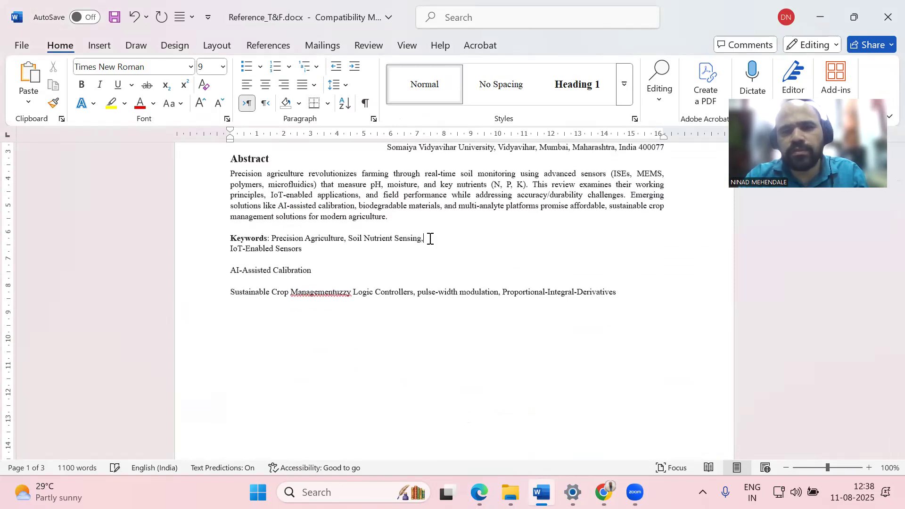
key("Right")
key("Right")
key("Right")
key("Right")
key("Right")
key("Right")
key("Right")
key("Right")
key("Right")
key("Right")
key("Right")
key("Right")
key("Right")
key("Right")
key("Right")
key("Right")
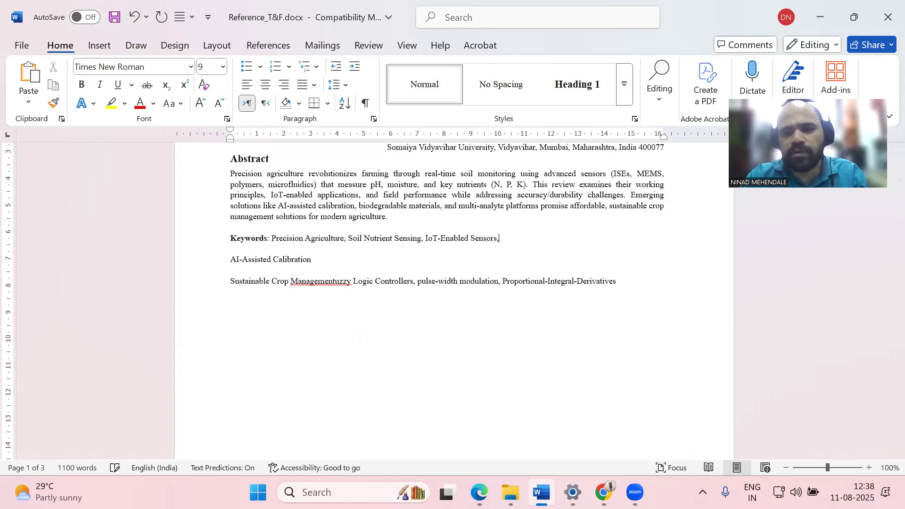
key("Delete")
key("Delete")
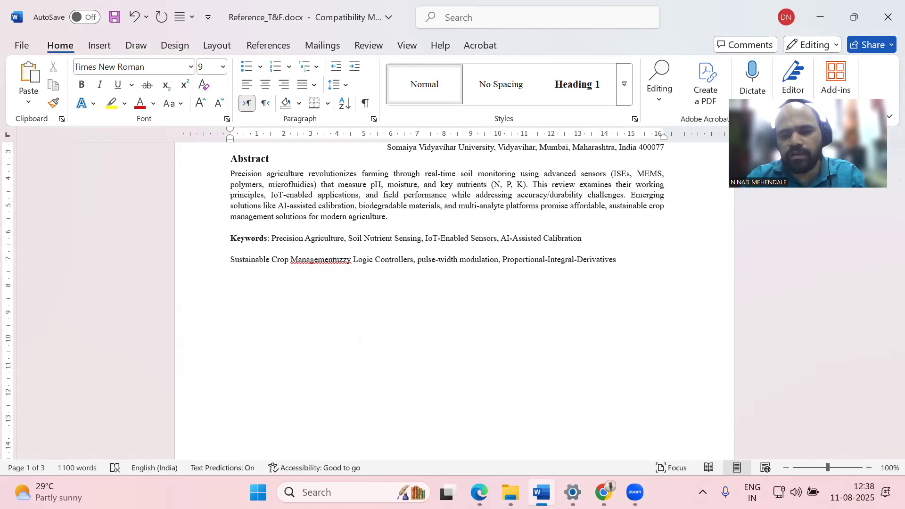
key("Delete")
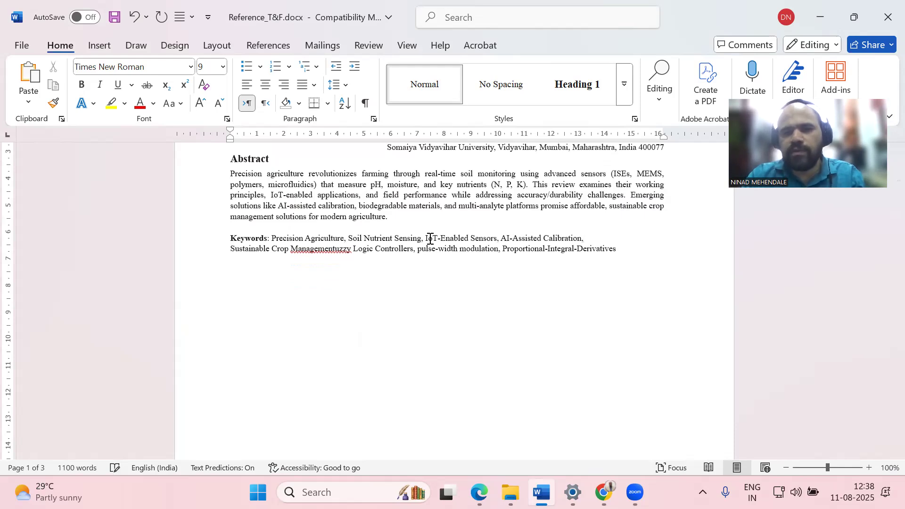
key("Delete")
Delete the leftover fuzzy-logic text after Sustainable Crop Management
key("Right")
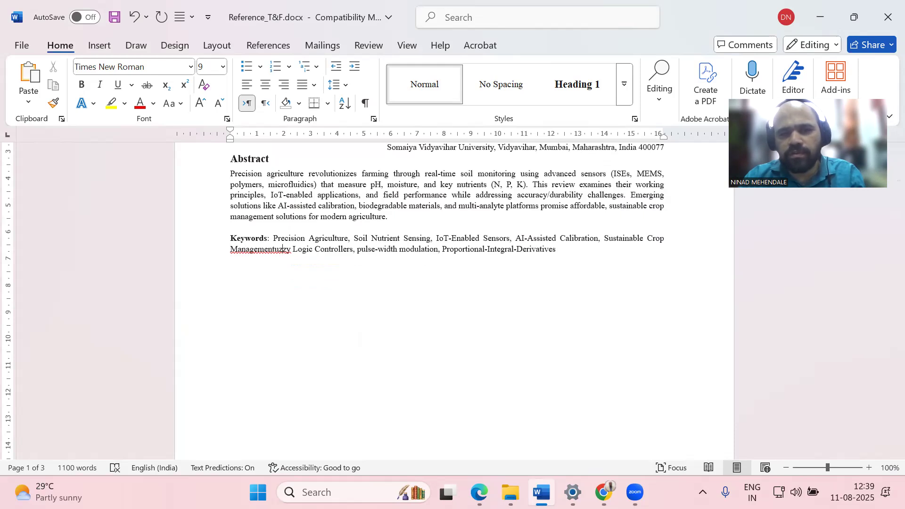
key("shift+Right")
key("shift+Right")
key("shift+Right")
key("shift+Right")
key("shift+Right")
key("shift+Right")
key("shift+Right")
key("shift+Right")
key("shift+Right")
key("shift+Right")
key("shift+Right")
key("shift+Right")
key("shift+Right")
key("shift+Right")
key("shift+Right")
key("shift+Right")
key("shift+Right")
key("shift+Right")
key("shift+Right")
key("shift+Right")
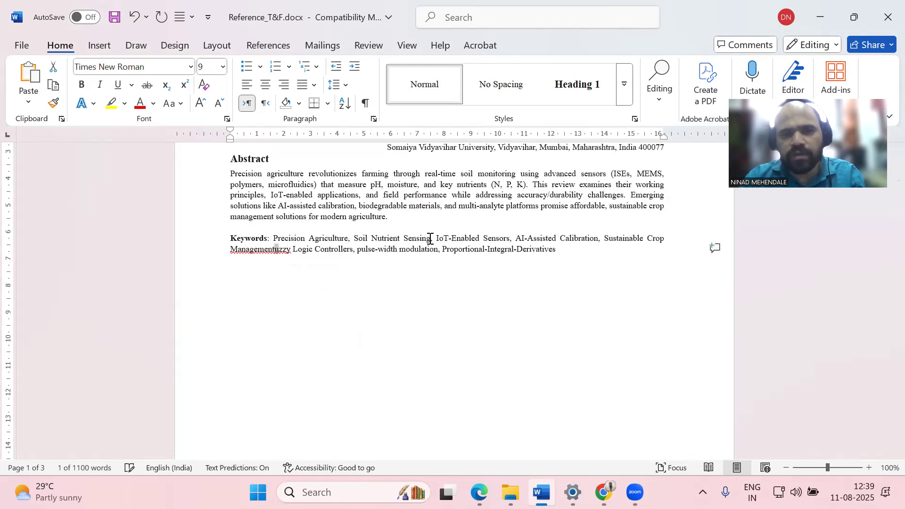
key("shift+Right")
key("shift+Right")
key("shift+Right")
key("shift+Right")
key("shift+Right")
key("shift+Right")
key("shift+Right")
key("shift+Right")
key("shift+Right")
key("shift+Right")
key("shift+Right")
key("shift+Right")
key("shift+Right")
key("shift+Right")
key("shift+Right")
key("shift+Right")
key("shift+Right")
key("shift+Right")
key("shift+Right")
key("shift+Right")
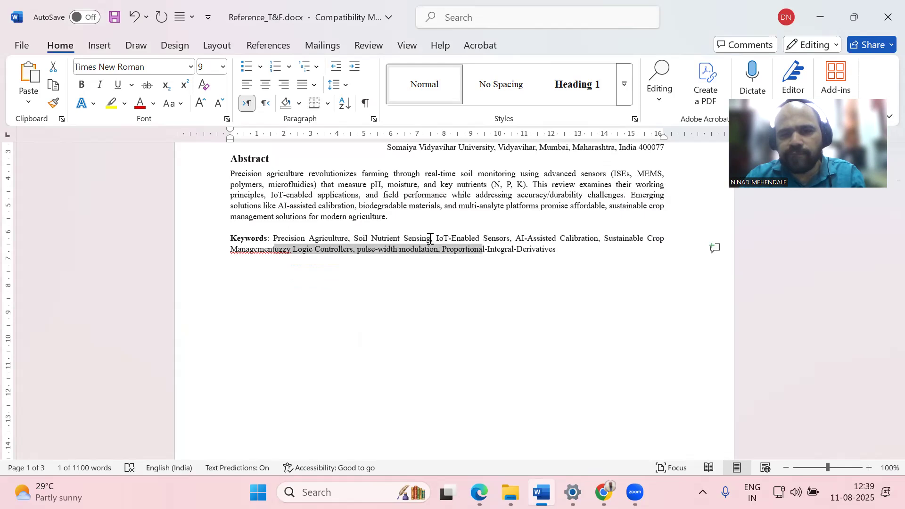
key("Delete")
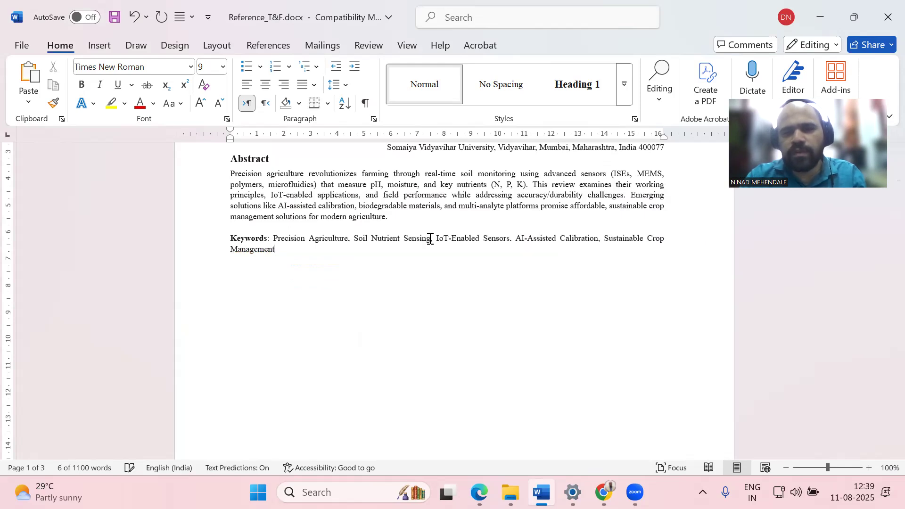
Place the insertion point at the start of the 'I. Introduction' text on page 2, then go to the browser
scroll(340, 310, "up", 3)
scroll(341, 309, "down", 15)
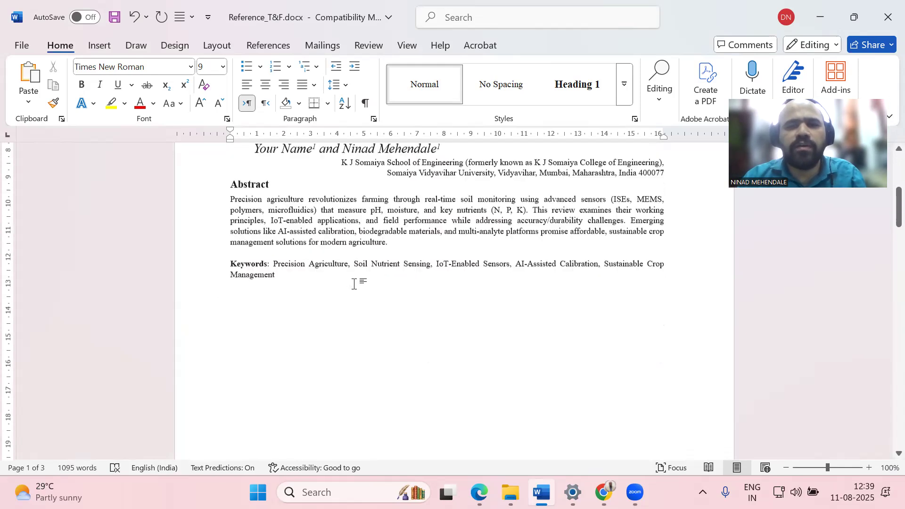
scroll(323, 279, "down", 4)
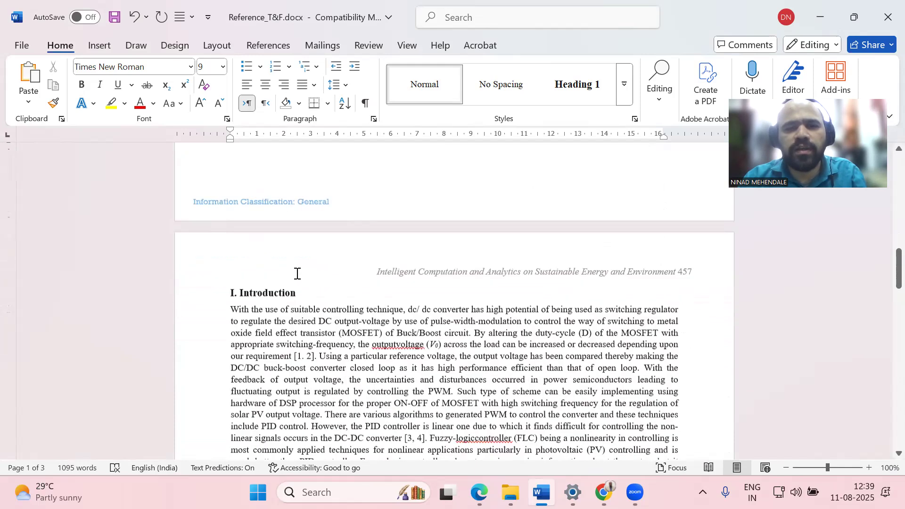
left_click_drag(231, 213, 424, 302)
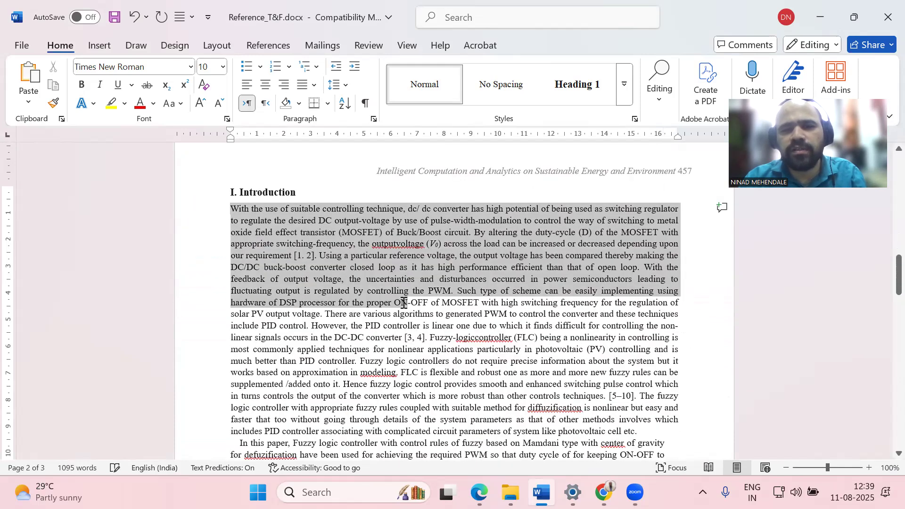
scroll(497, 256, "down", 6)
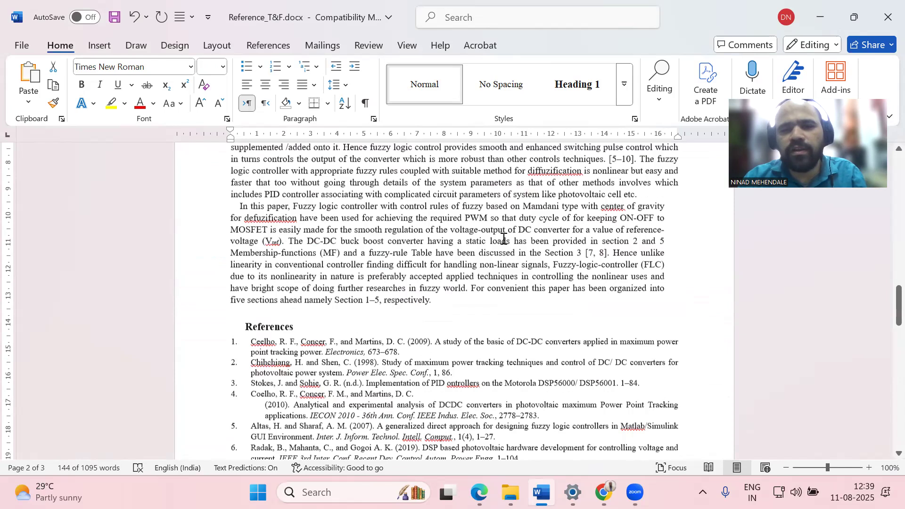
scroll(359, 176, "up", 4)
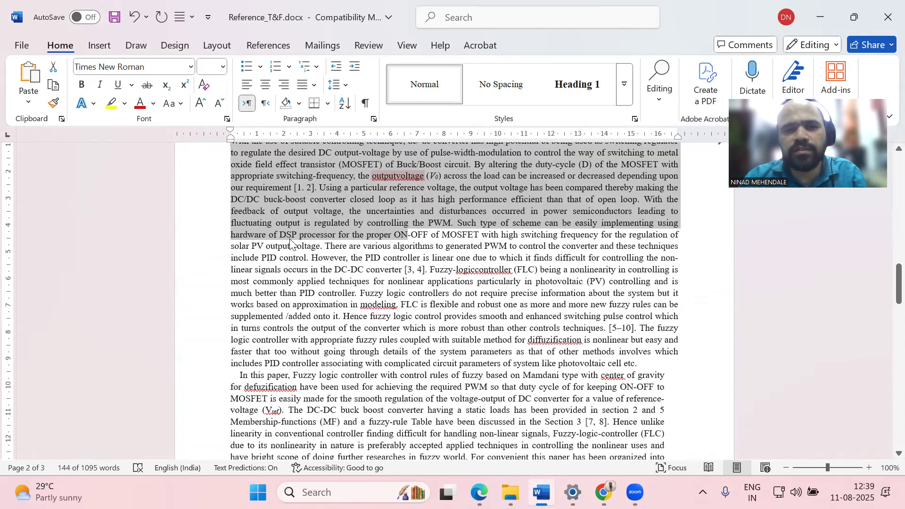
scroll(234, 278, "up", 3)
left_click(235, 277)
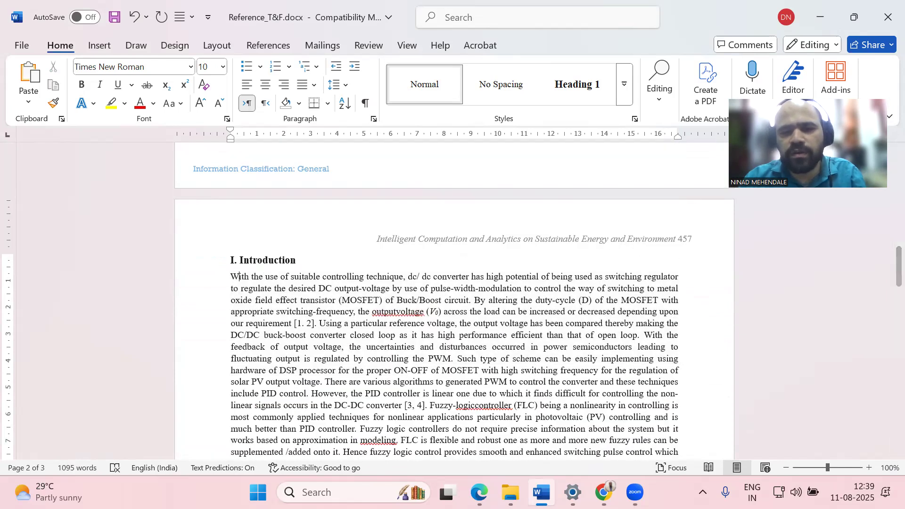
mouse_move(542, 493)
left_click(603, 493)
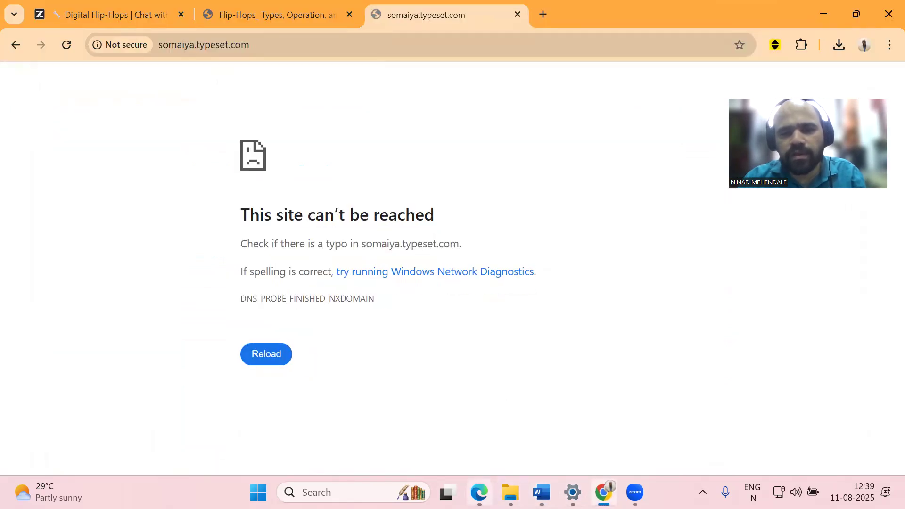
Select and copy the whole Introduction paragraph in the SciSpace editor, then return to Word
left_click(479, 492)
scroll(440, 248, "down", 6)
scroll(285, 210, "up", 5)
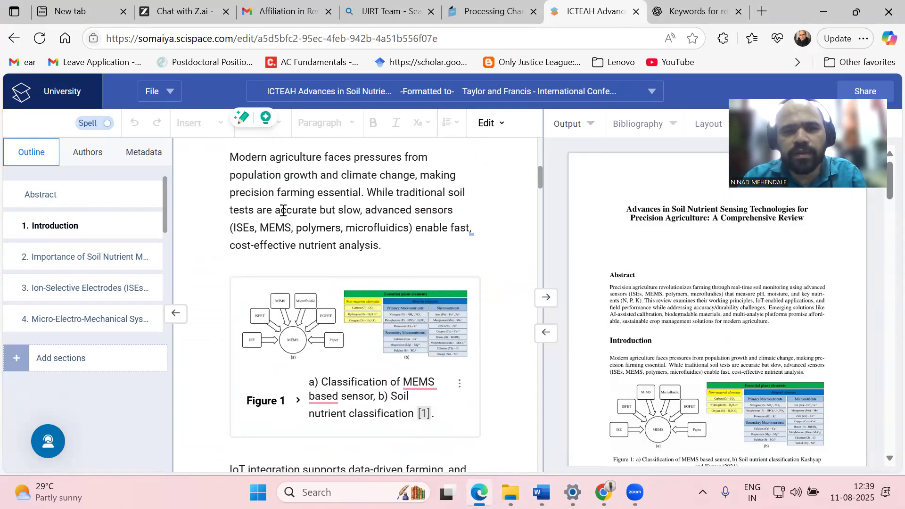
left_click(241, 299)
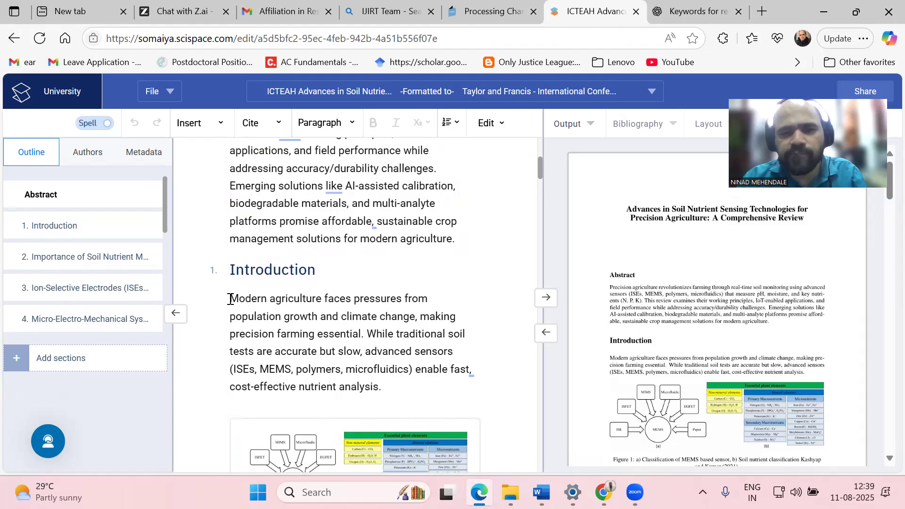
left_click_drag(325, 351, 236, 299)
right_click(257, 302)
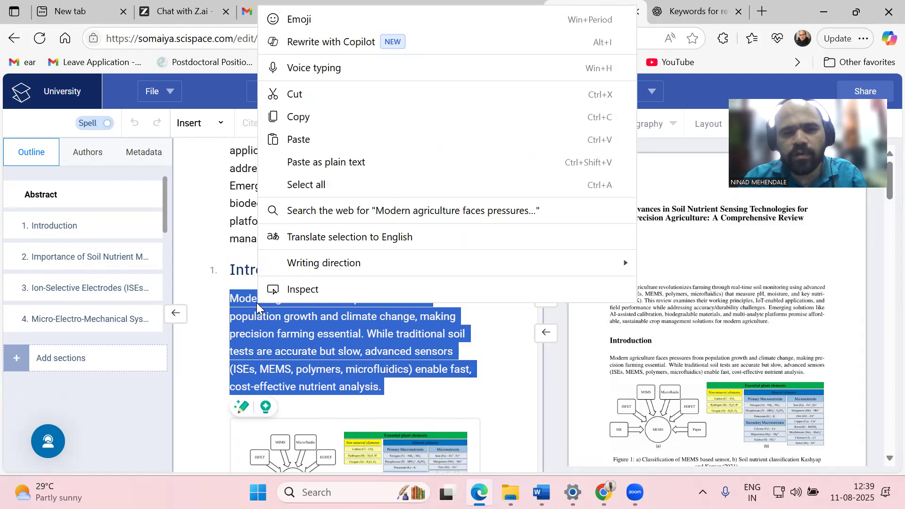
left_click(306, 118)
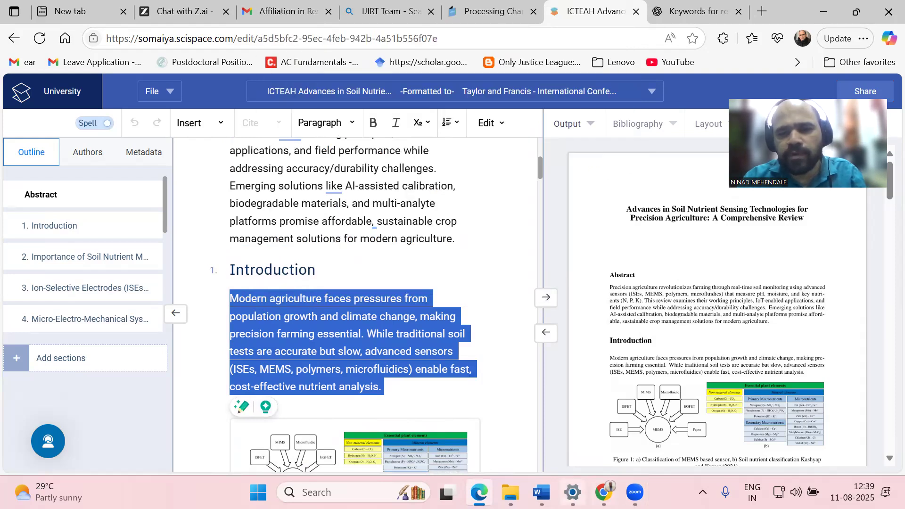
left_click(541, 492)
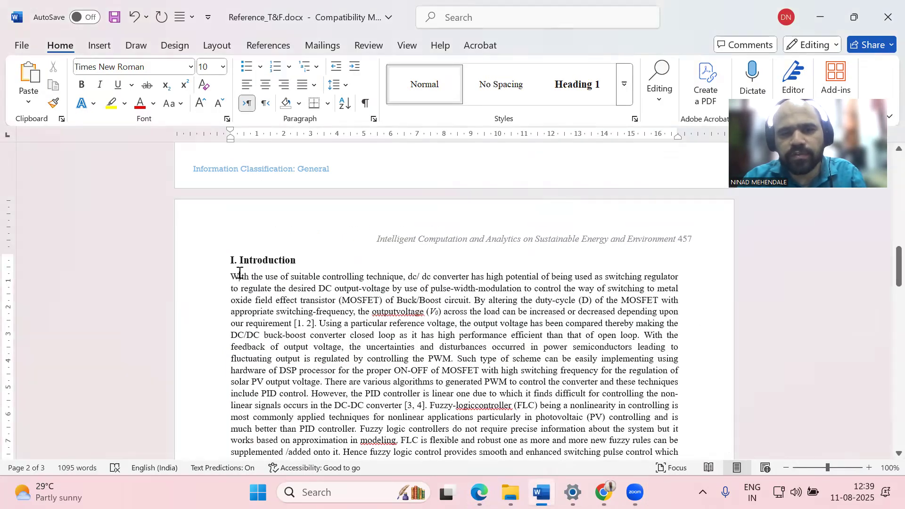
Paste the copied paragraph into the Introduction, replacing the old first paragraph ending 'photovoltaic cell etc.'
right_click(239, 279)
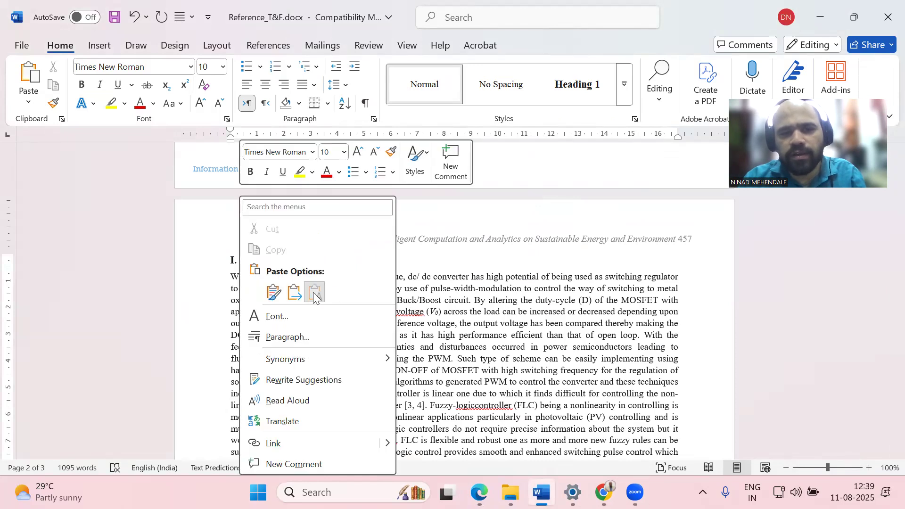
left_click(313, 291)
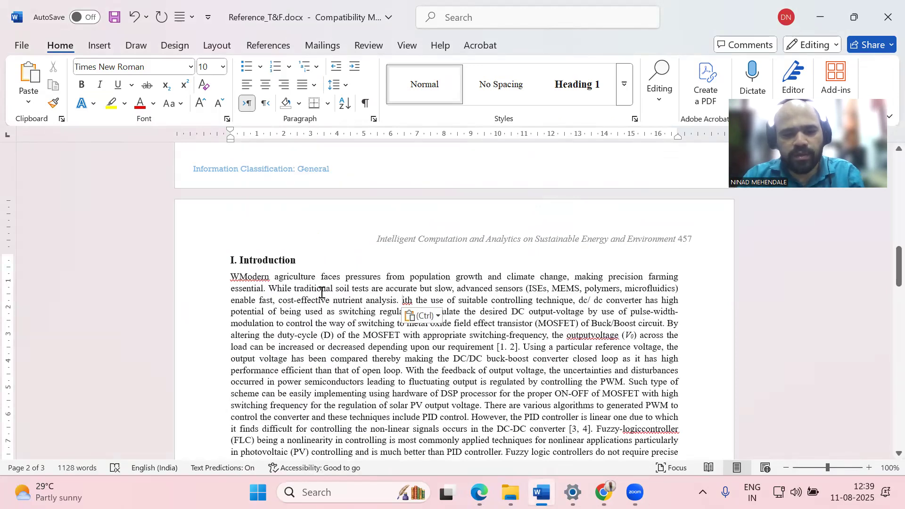
key("shift+Down")
key("shift+Down")
key("shift+Down")
key("shift+Down")
key("shift+Down")
key("shift+Down")
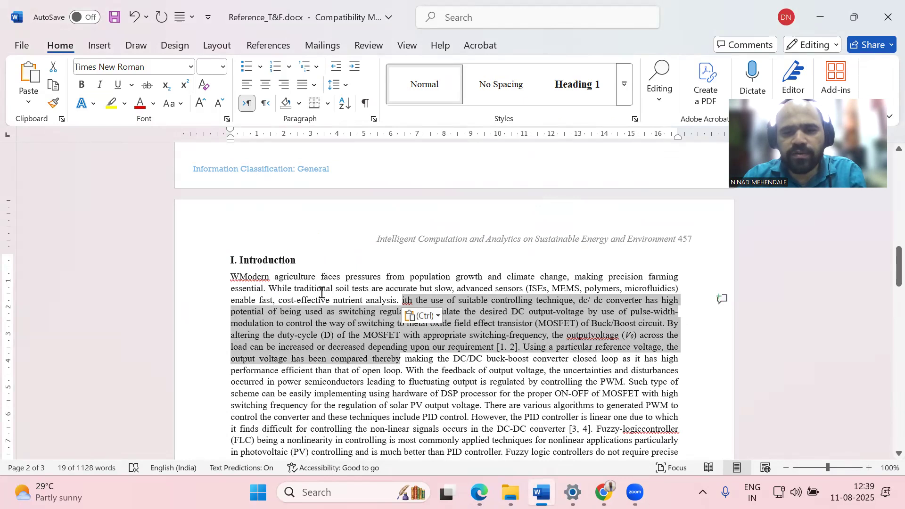
key("shift+Down")
key("shift+Down")
key("shift+Down")
key("shift+Down")
key("shift+Down")
key("shift+Down")
key("shift+Down")
key("shift+Down")
key("shift+Down")
key("shift+Down")
key("shift+Down")
key("shift+Down")
key("shift+Down")
key("shift+Down")
key("shift+Down")
key("shift+Down")
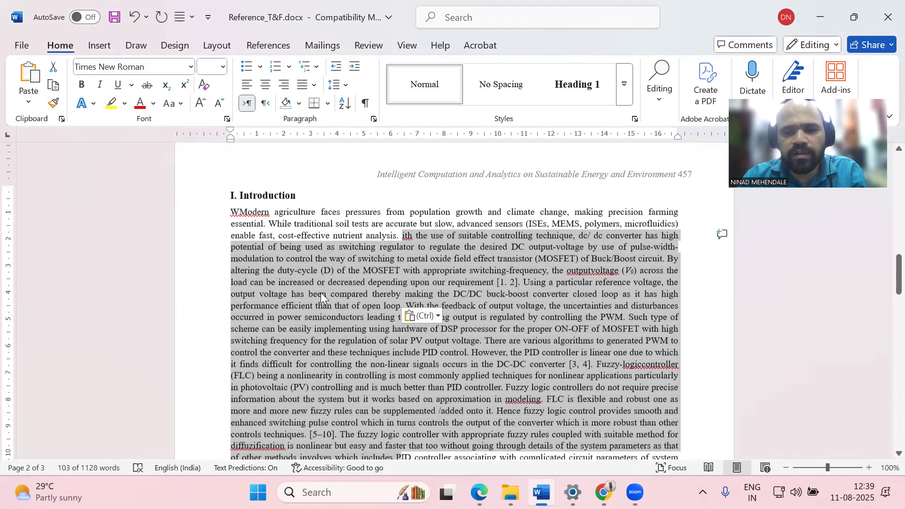
key("shift+Down")
key("shift+Down")
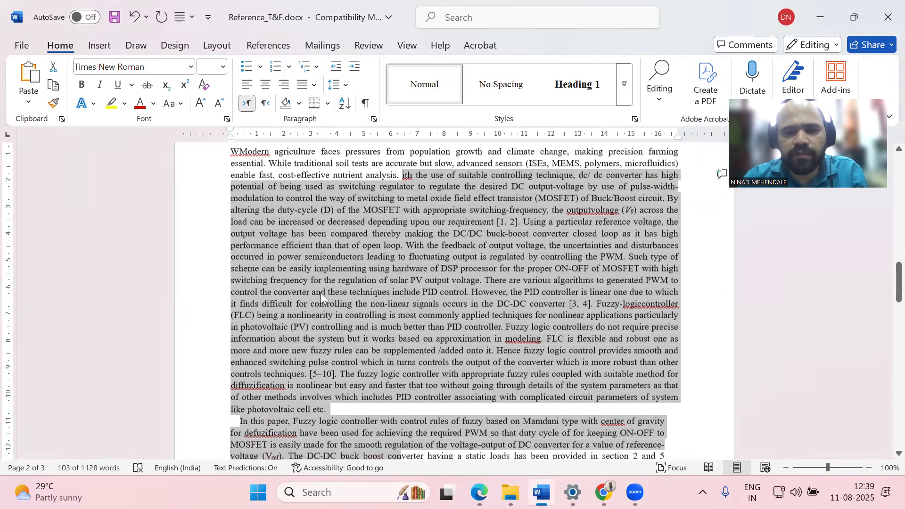
key("shift+Down")
key("shift+Down")
key("shift+Up")
key("shift+Up")
key("shift+Up")
key("shift+Up")
key("shift+Up")
key("shift+Up")
key("shift+Left")
key("shift+Left")
key("Delete")
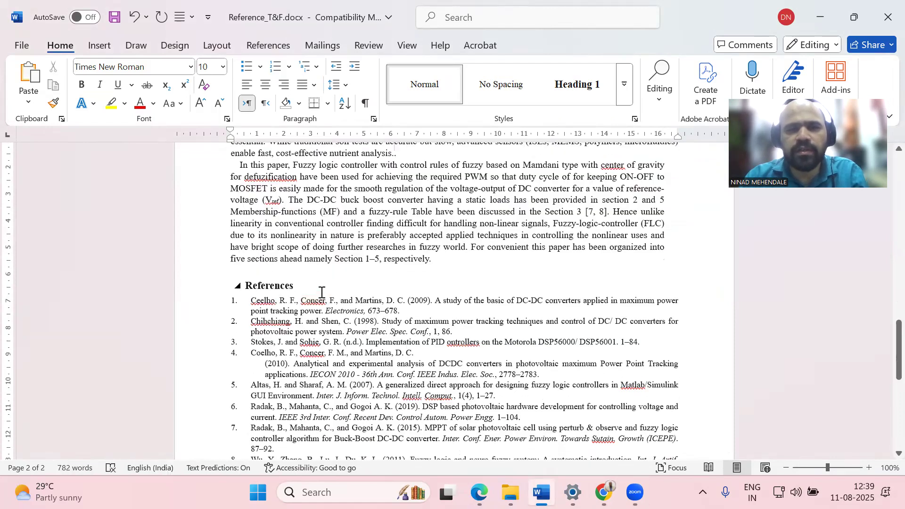
Delete the stray W before 'Modern' at the start of the Introduction
key("Up")
key("Up")
key("Up")
key("Up")
key("Down")
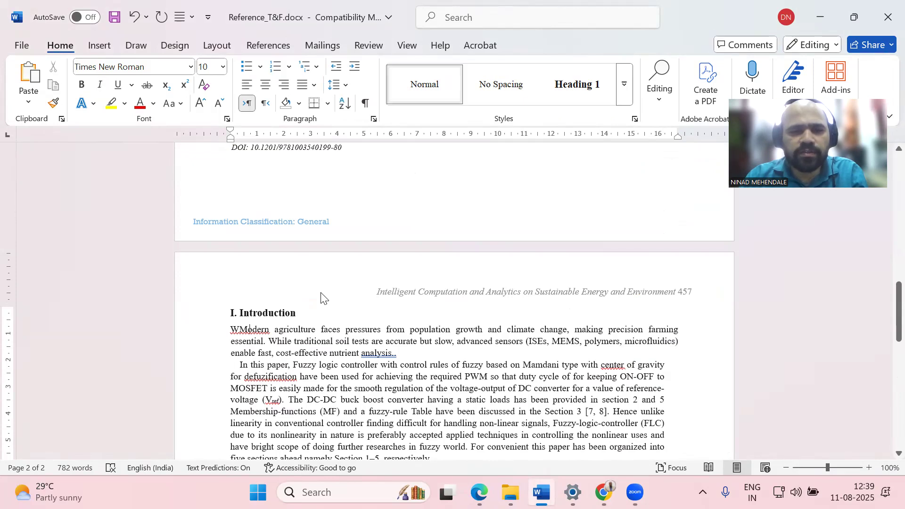
key("Home")
key("Delete")
key("Down")
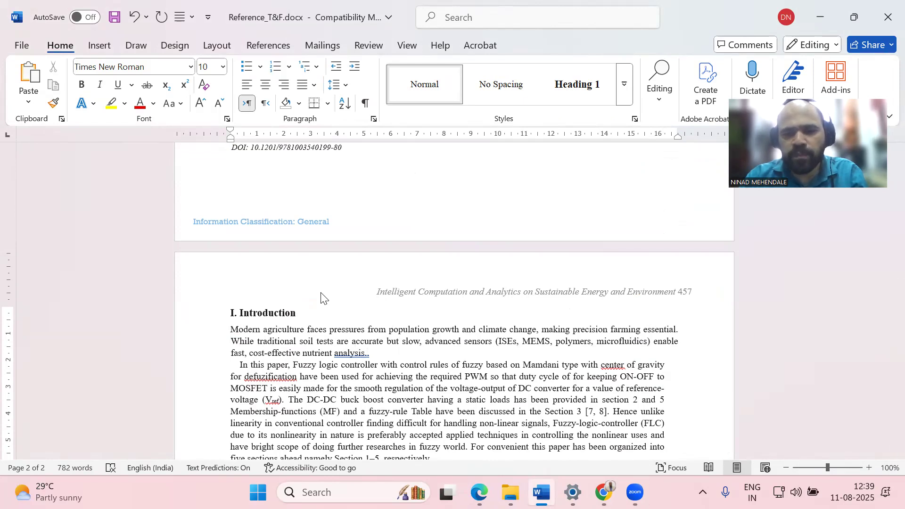
Add an empty paragraph after the first Introduction paragraph for the figure
scroll(404, 338, "down", 3)
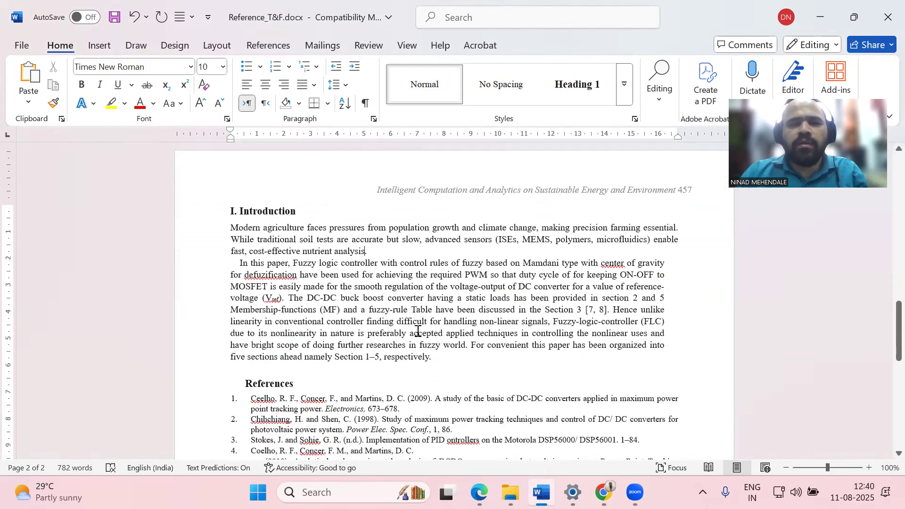
scroll(400, 257, "down", 2)
scroll(391, 240, "up", 2)
left_click(378, 220)
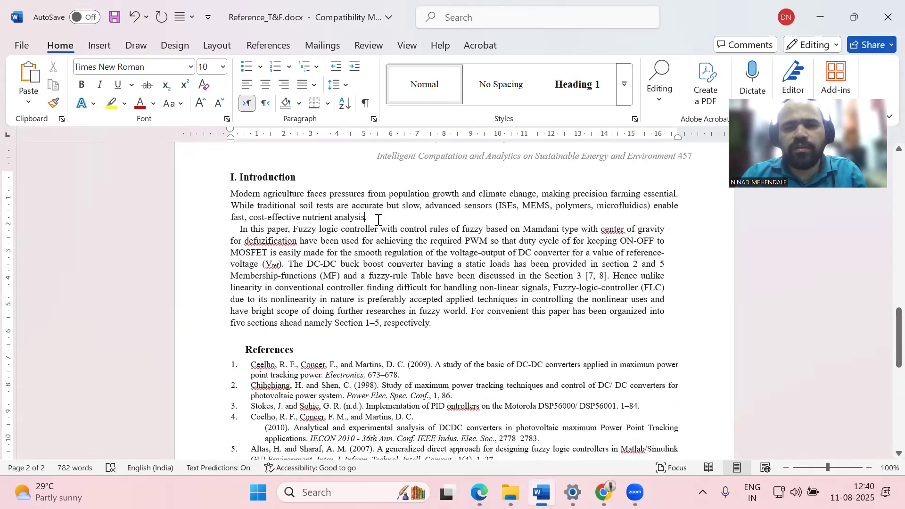
key("Return")
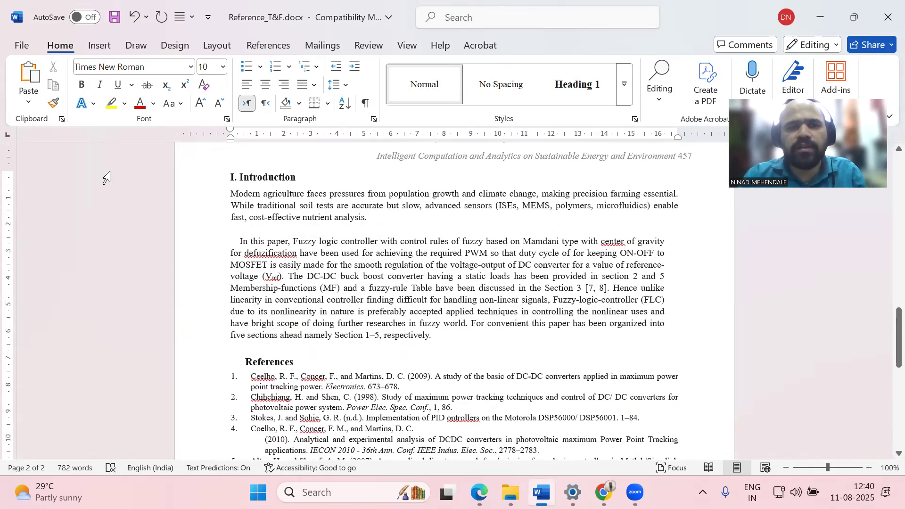
Open the Insert > Pictures source choices and dismiss them
left_click(98, 46)
left_click(155, 80)
left_click(170, 141)
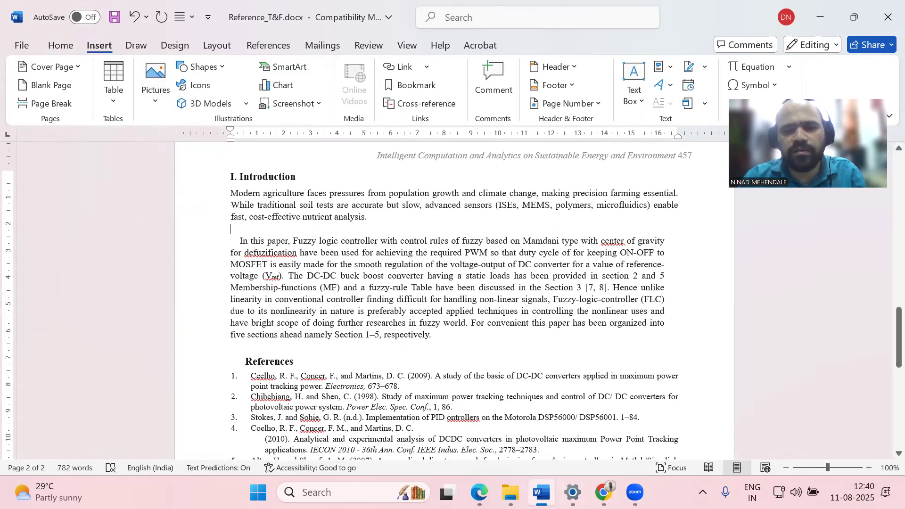
Save the Figure 1 image from SciSpace into the Downloads folder
left_click(479, 493)
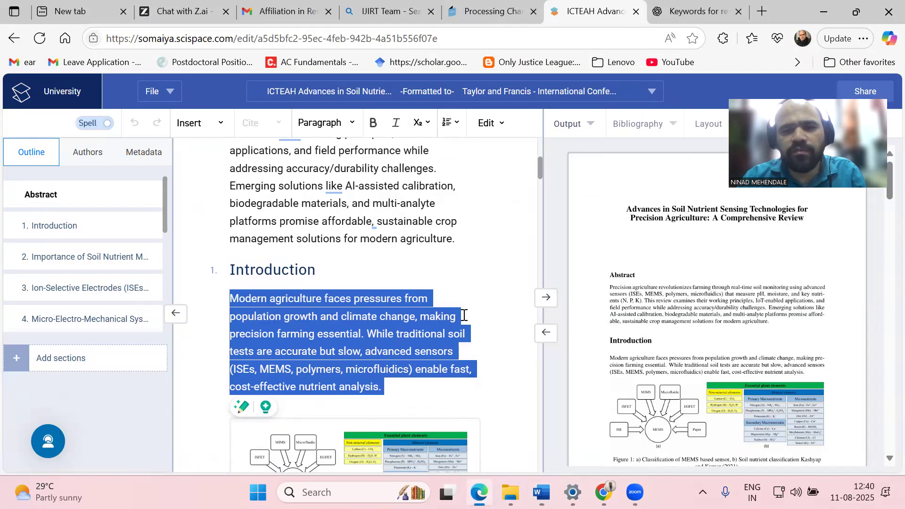
scroll(430, 285, "down", 5)
right_click(372, 188)
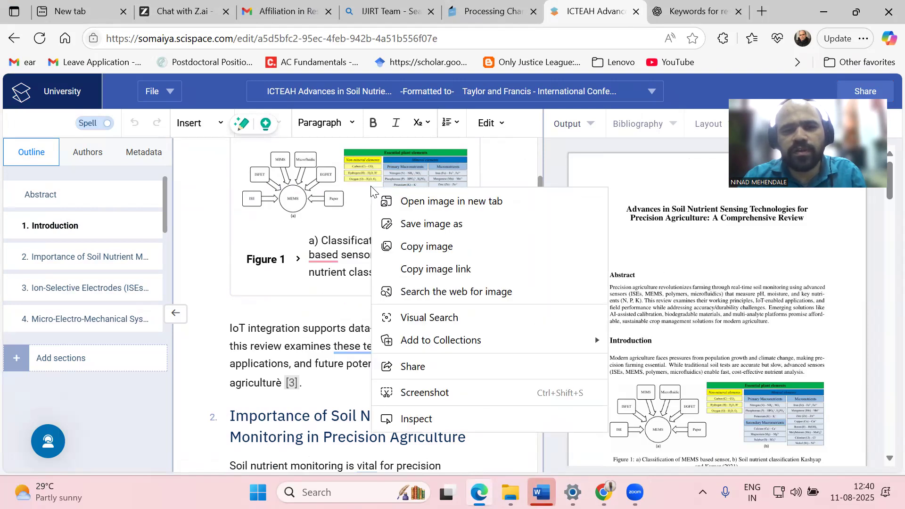
left_click(439, 226)
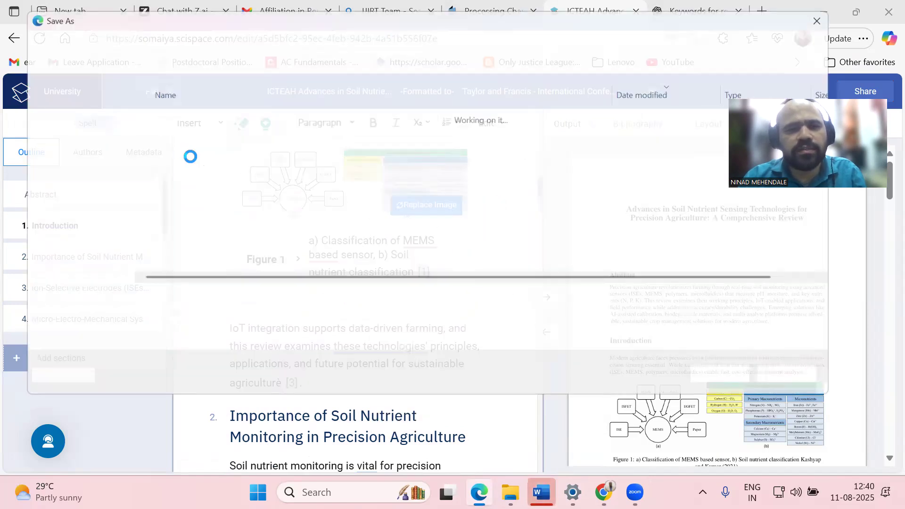
left_click(81, 164)
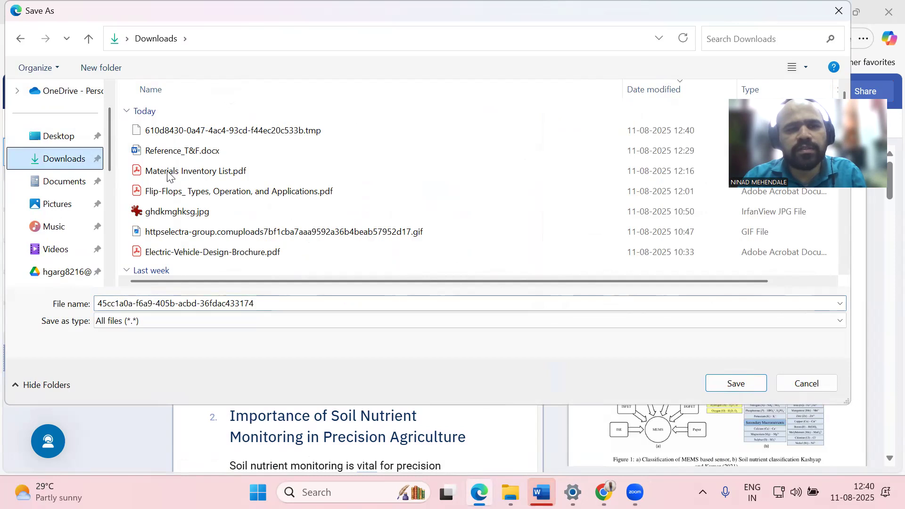
left_click(747, 383)
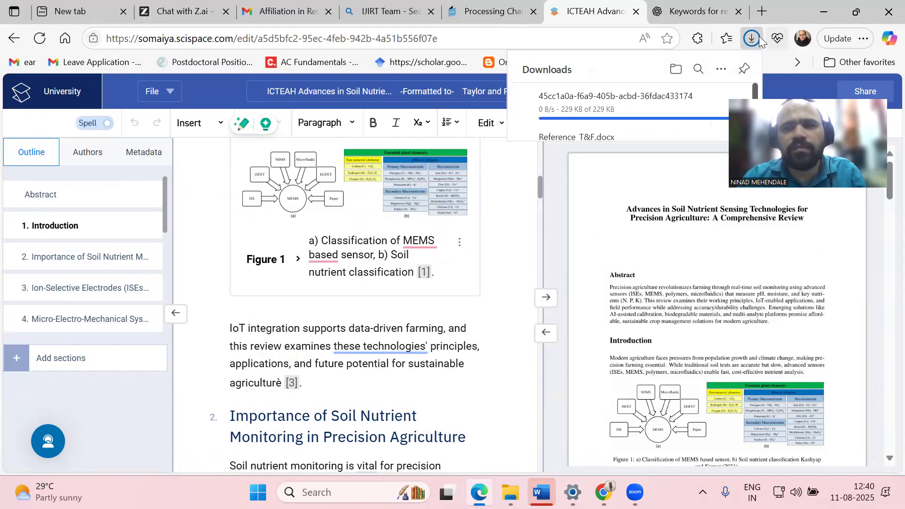
Show the downloaded figure in its folder from the browser's downloads list
left_click(849, 42)
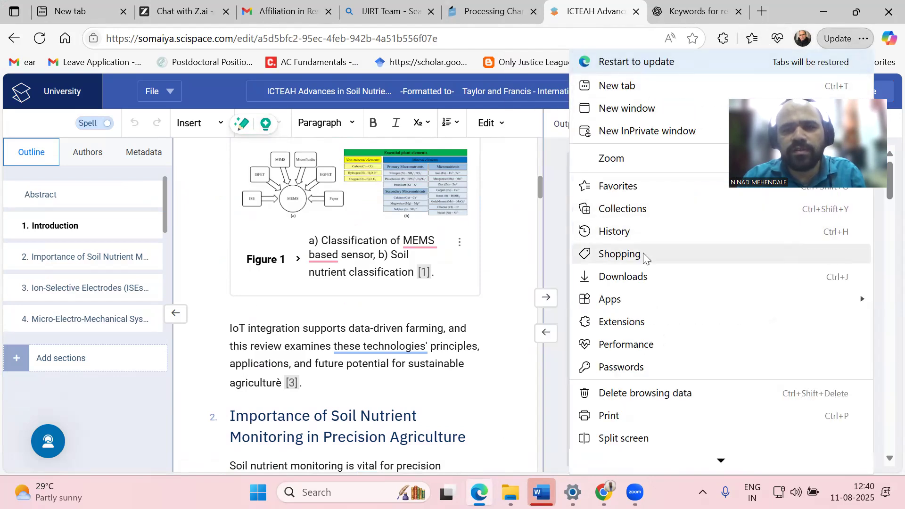
left_click(645, 282)
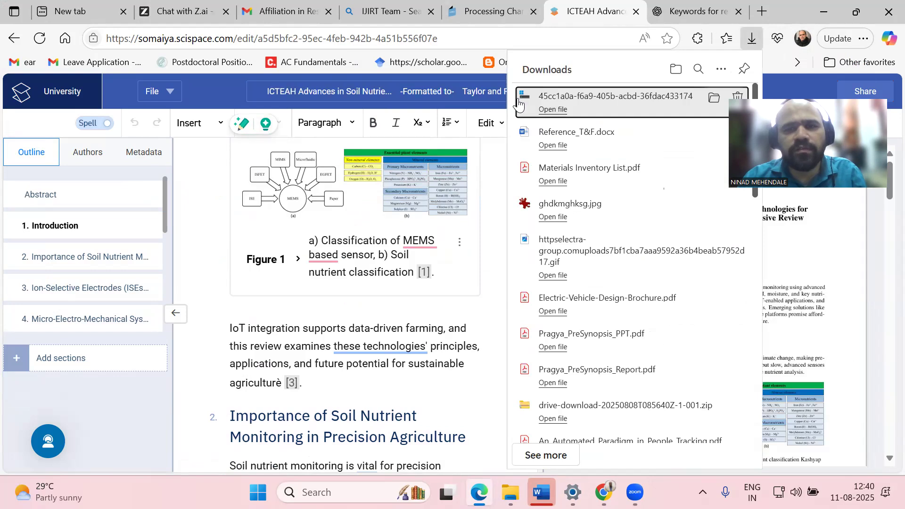
left_click(596, 108)
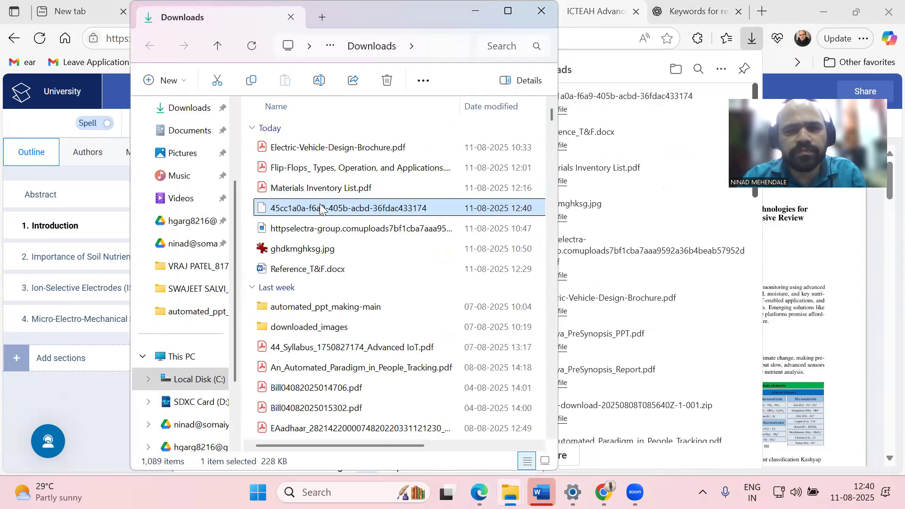
Rename the downloaded figure file by appending .jpg to its name
left_click(321, 208)
left_click(437, 213)
type(".")
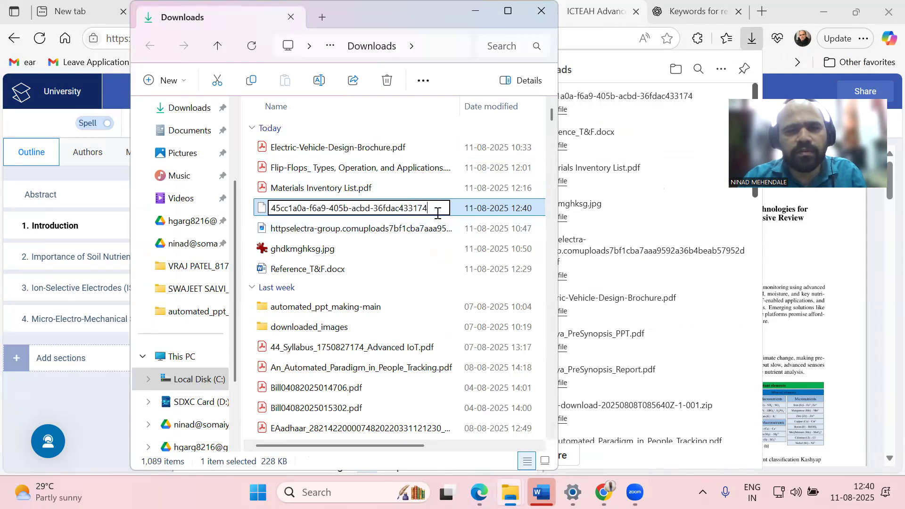
type("jpg")
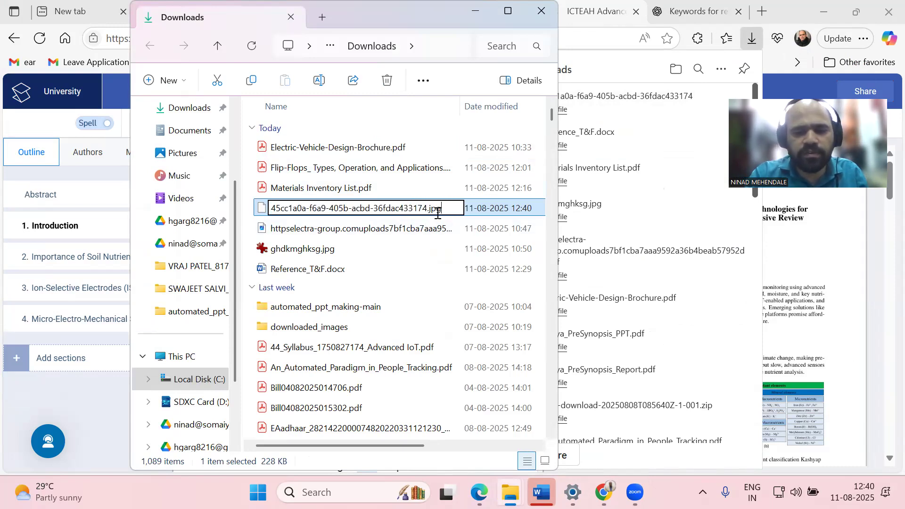
key("Return")
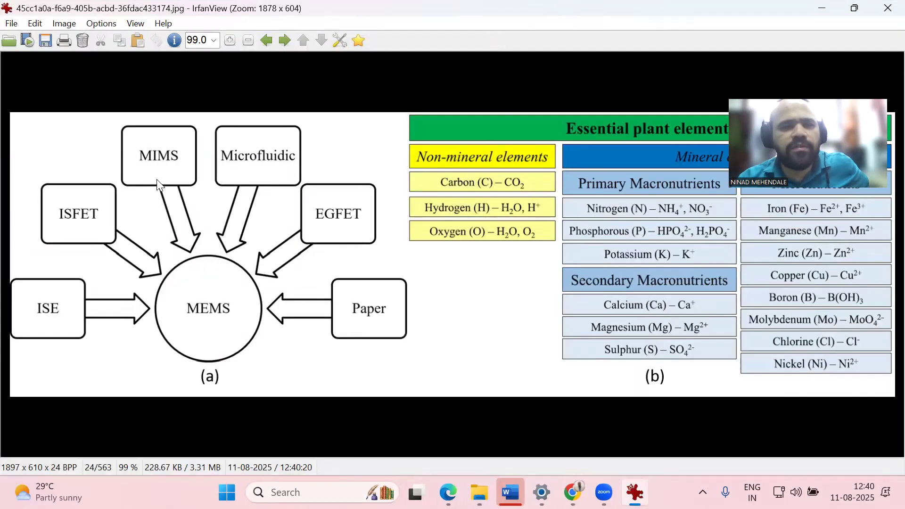
Search Bing for 'online dpi converter' and open the Convert Town DPI converter result
left_click(885, 6)
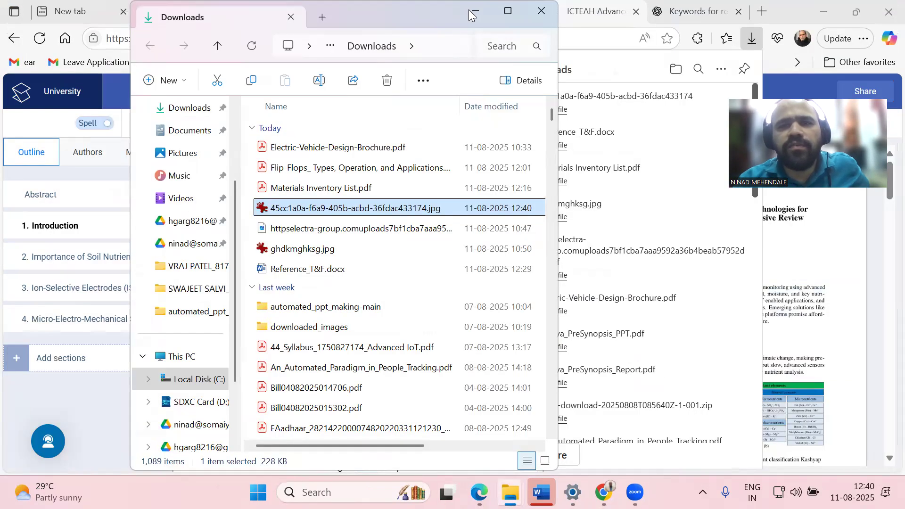
left_click(755, 8)
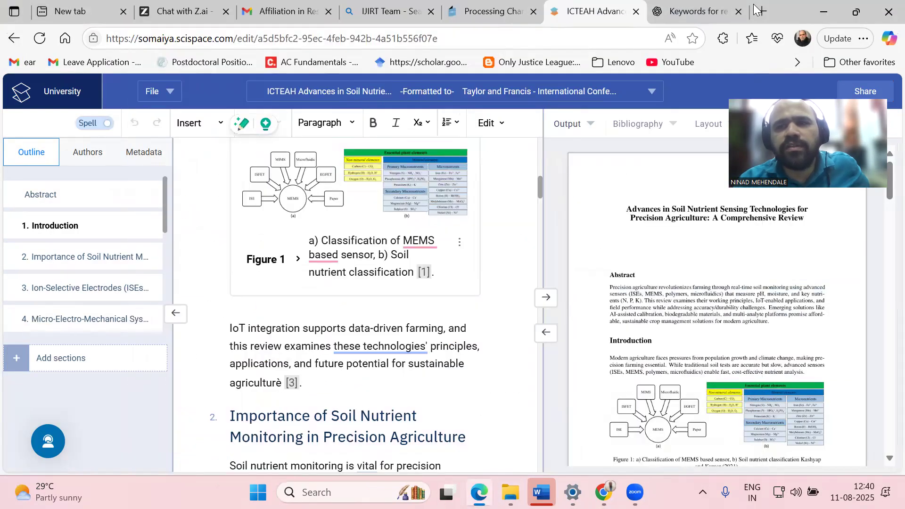
left_click(756, 9)
type("o")
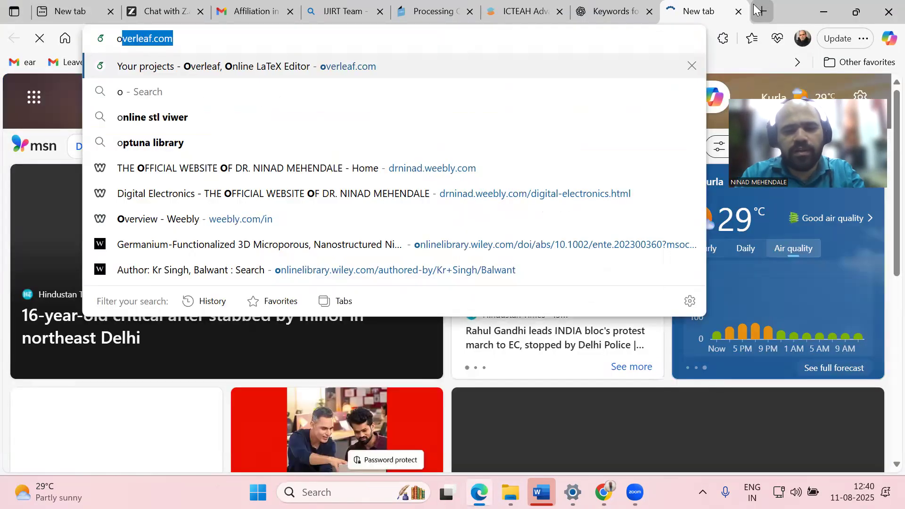
type("nline dpi")
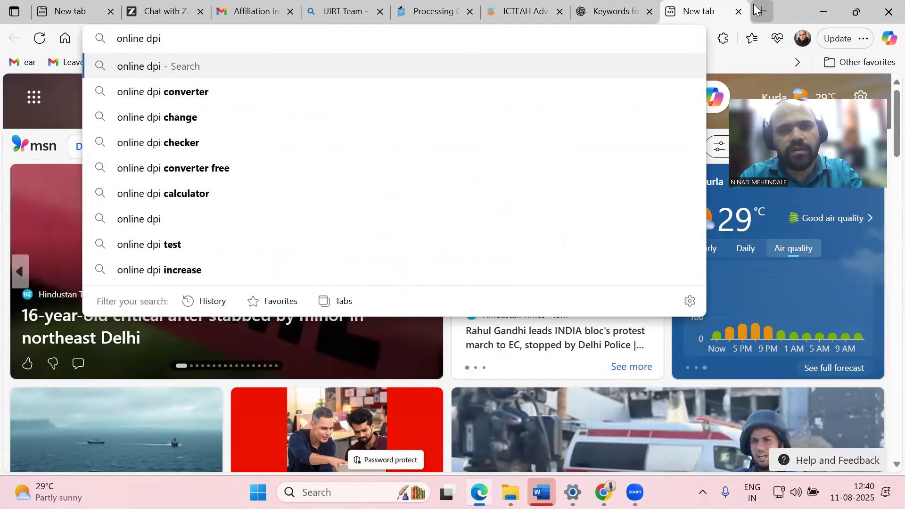
type(" conve")
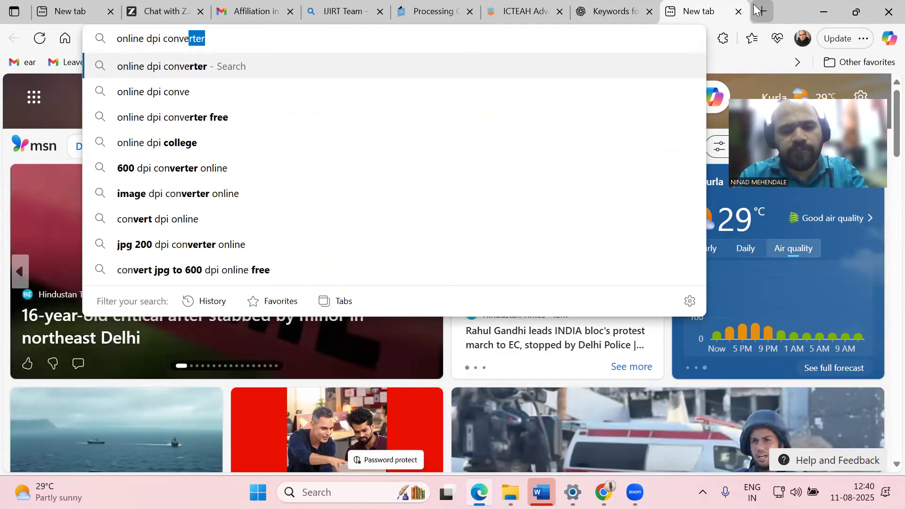
type("rter")
key("Return")
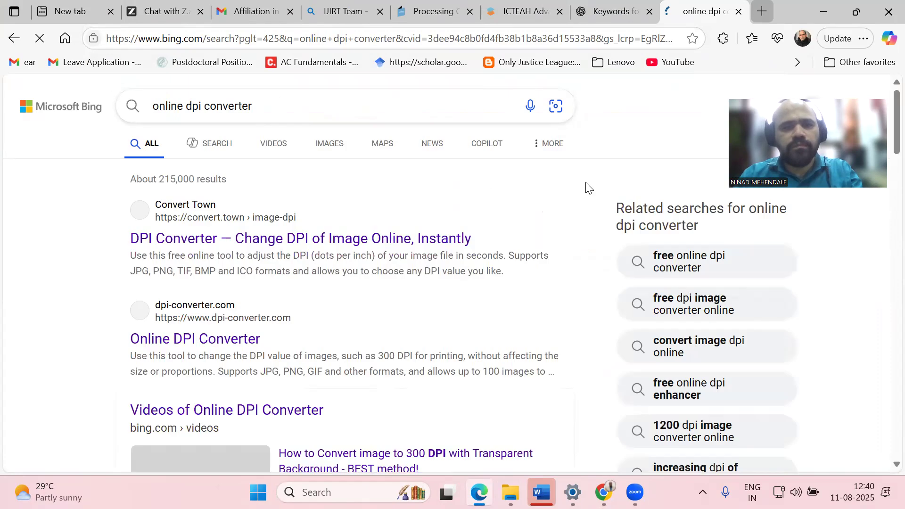
left_click(349, 239)
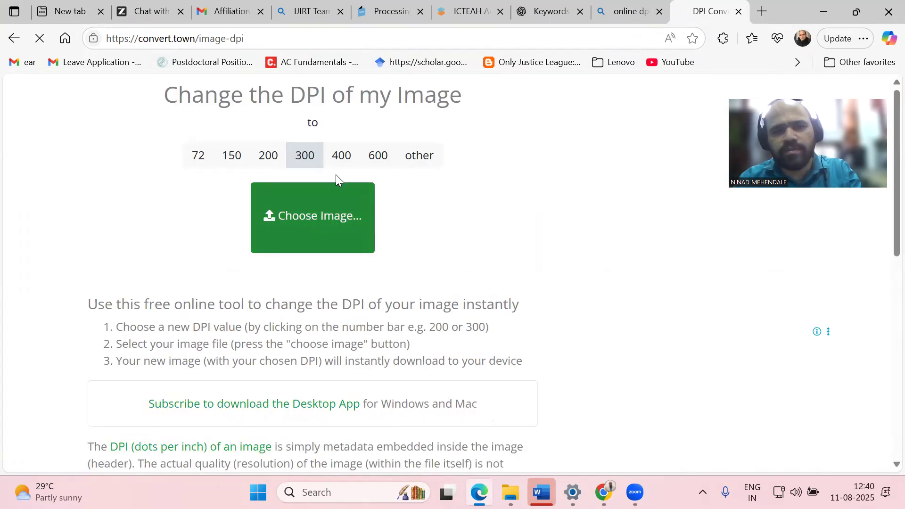
Convert the renamed figure JPG to 600 DPI on convert.town and open the downloaded result
left_click(387, 158)
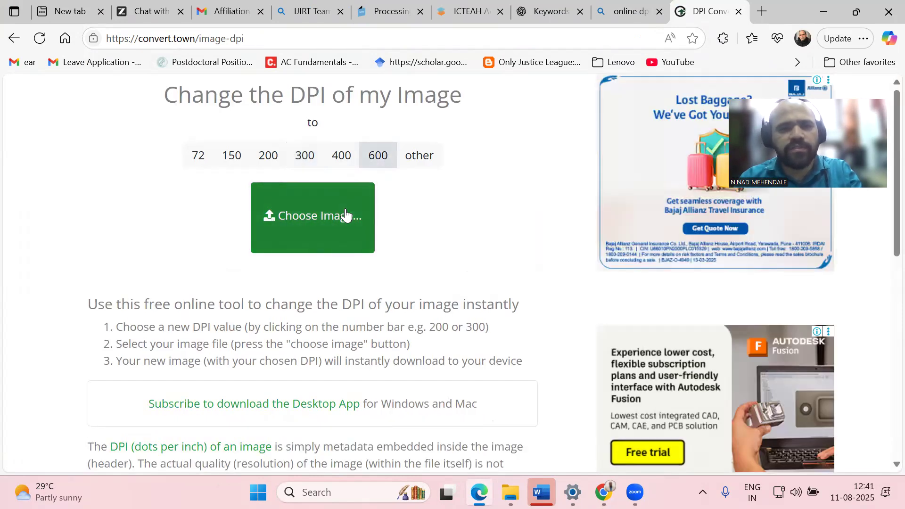
left_click(345, 208)
left_click(172, 129)
double_click(171, 130)
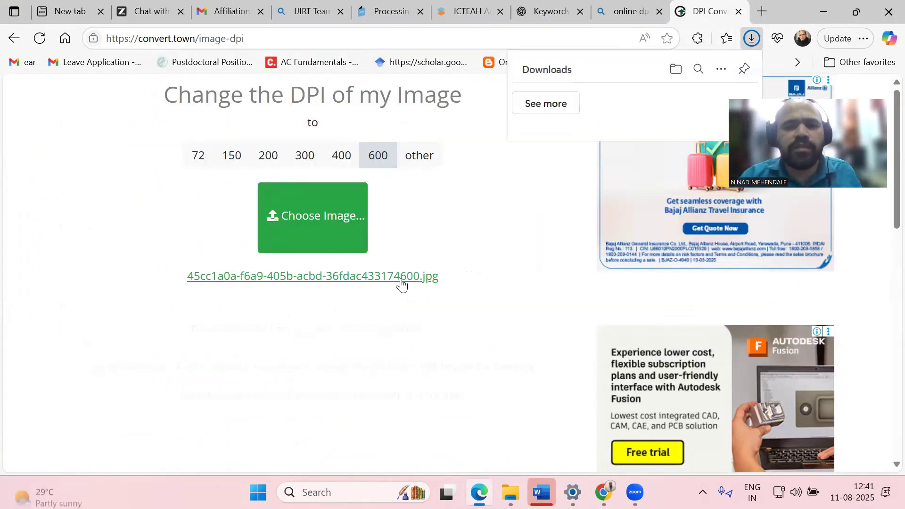
scroll(403, 277, "down", 3)
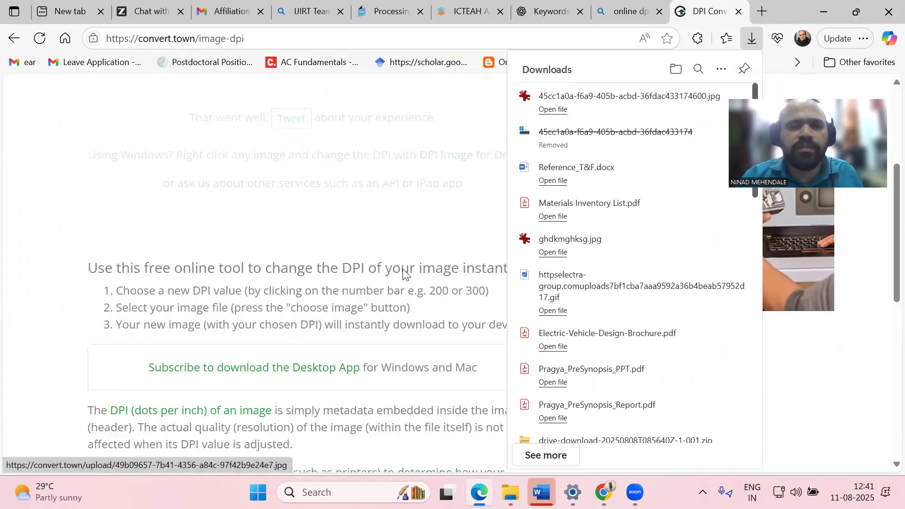
left_click(568, 107)
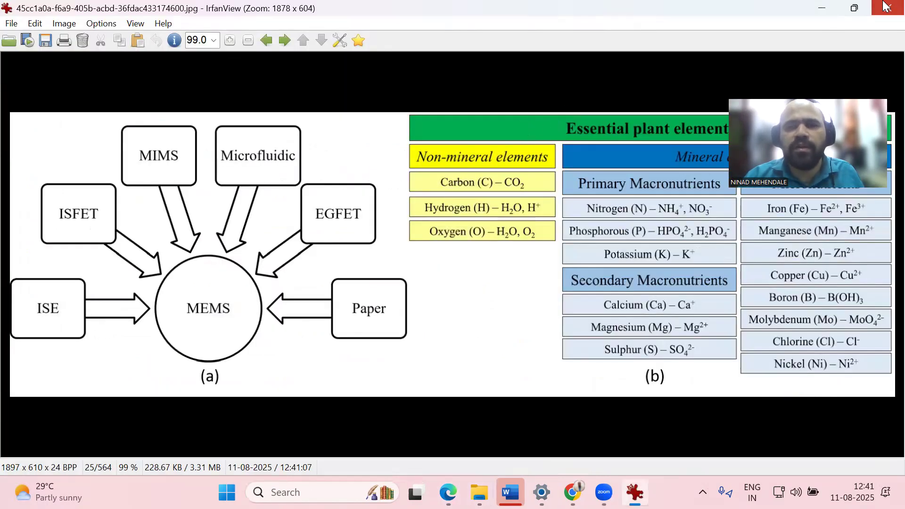
left_click(885, 6)
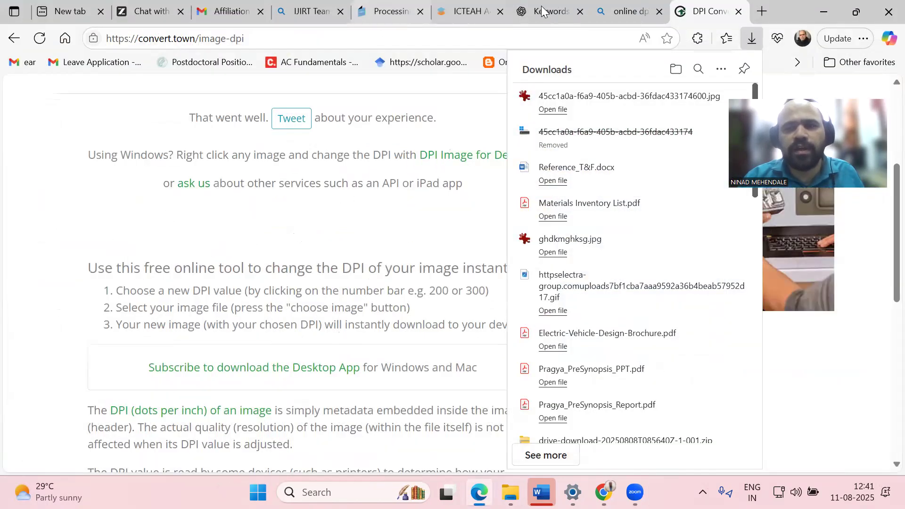
Insert the 600 DPI figure from Downloads below the first Introduction paragraph and widen it to 16.57 cm
mouse_move(636, 490)
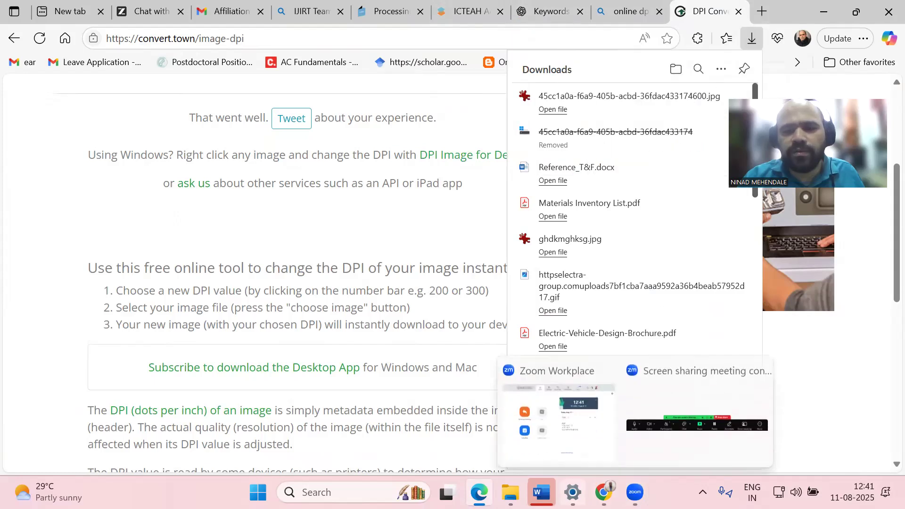
left_click(542, 492)
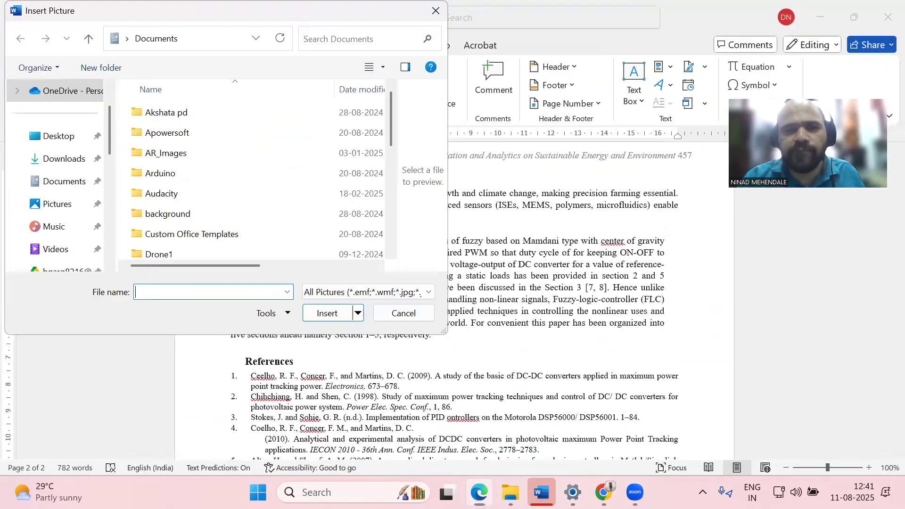
left_click(63, 158)
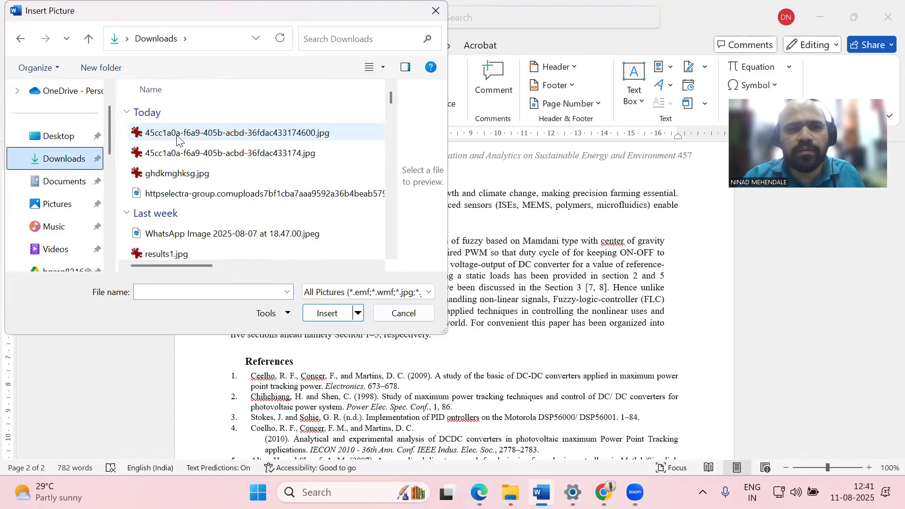
left_click(178, 137)
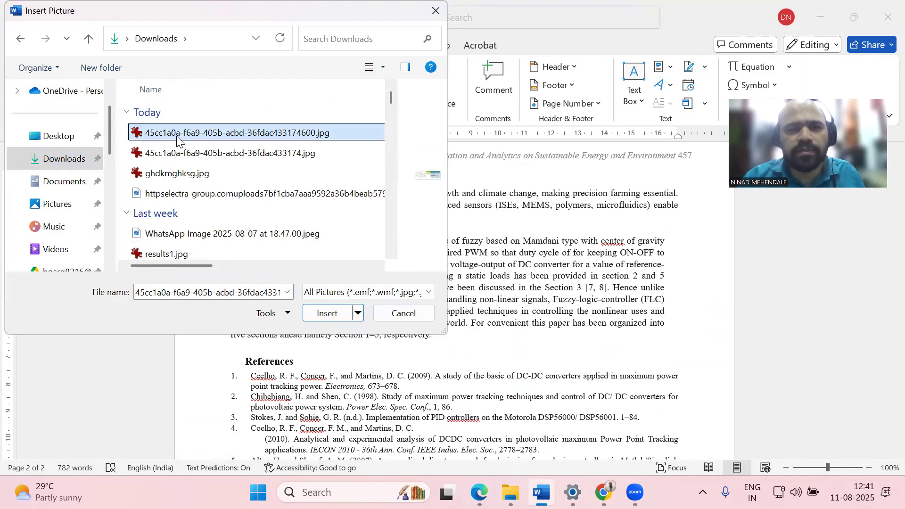
double_click(300, 133)
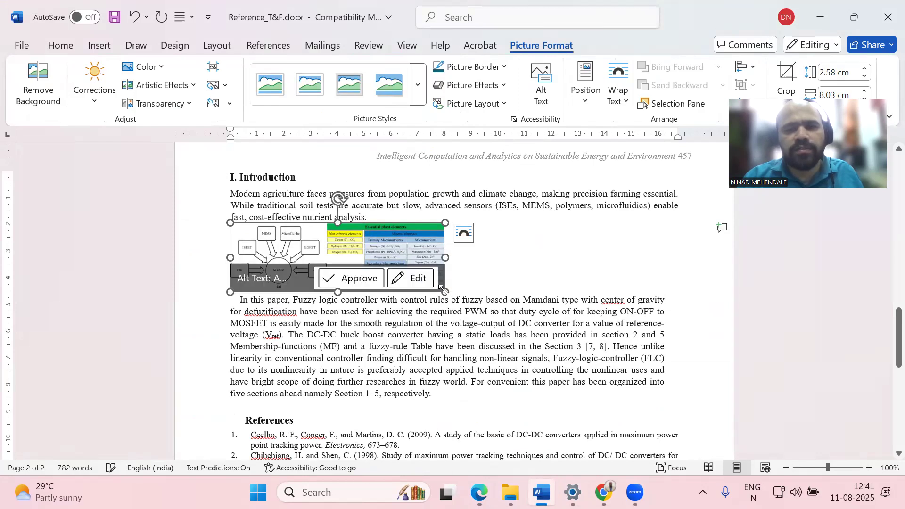
left_click_drag(445, 292, 599, 366)
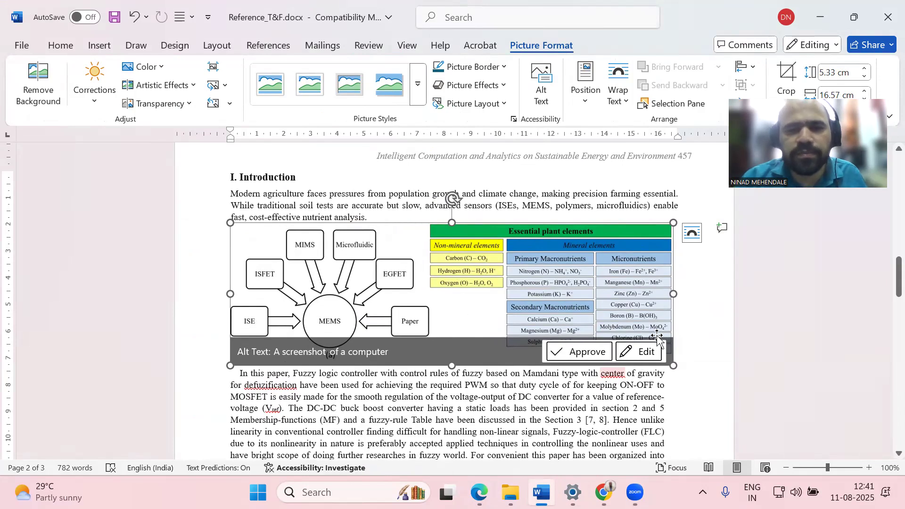
scroll(659, 337, "down", 5)
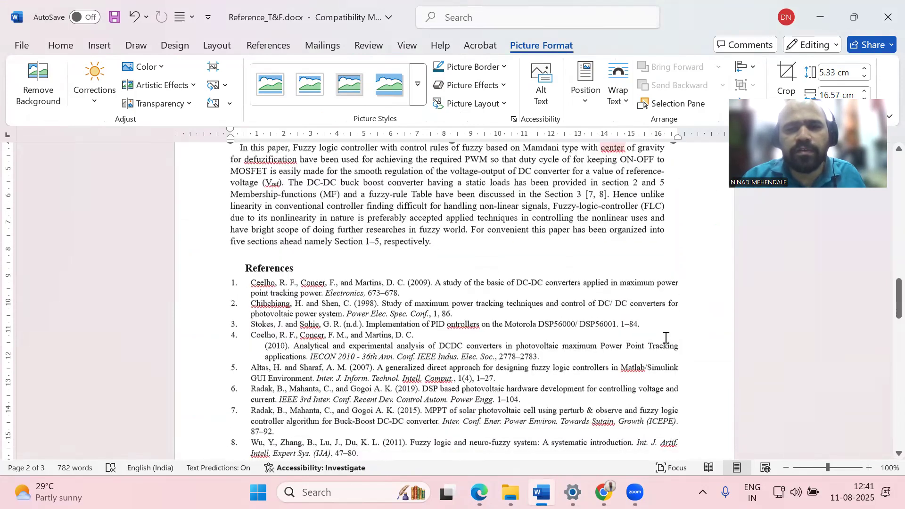
scroll(665, 337, "up", 4)
Add a 'caption goes here' line beneath the figure, followed by a new empty line
left_click(708, 341)
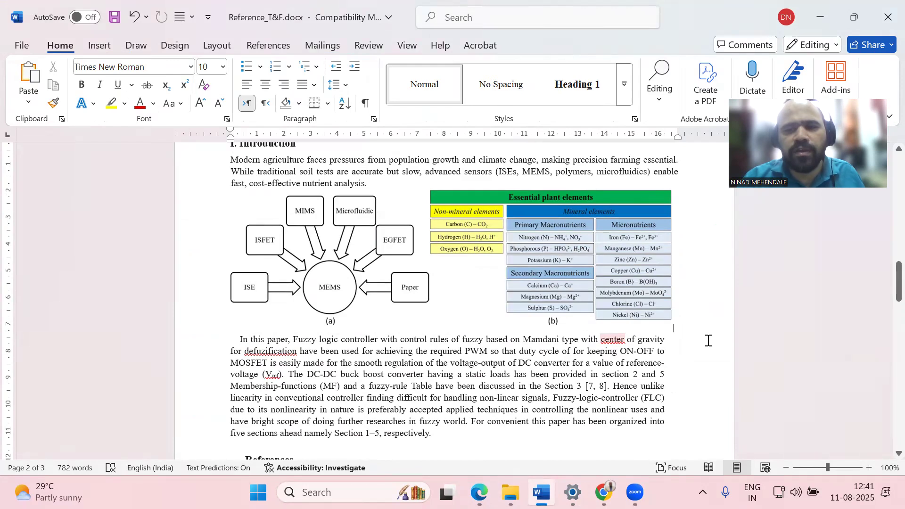
key("Return")
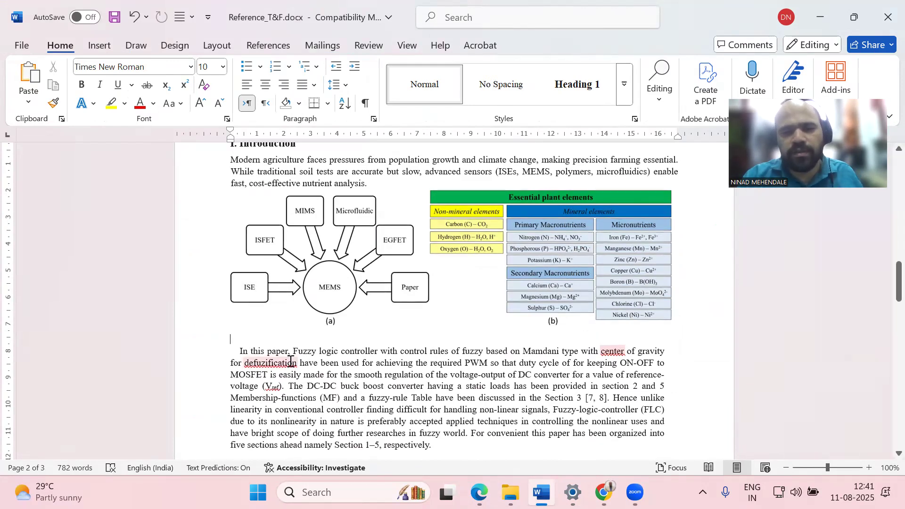
type("captio")
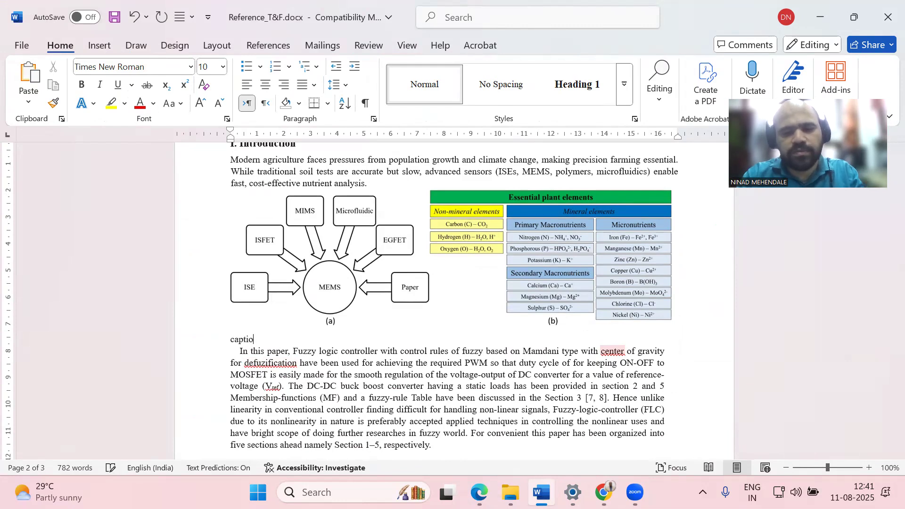
type("n goes he")
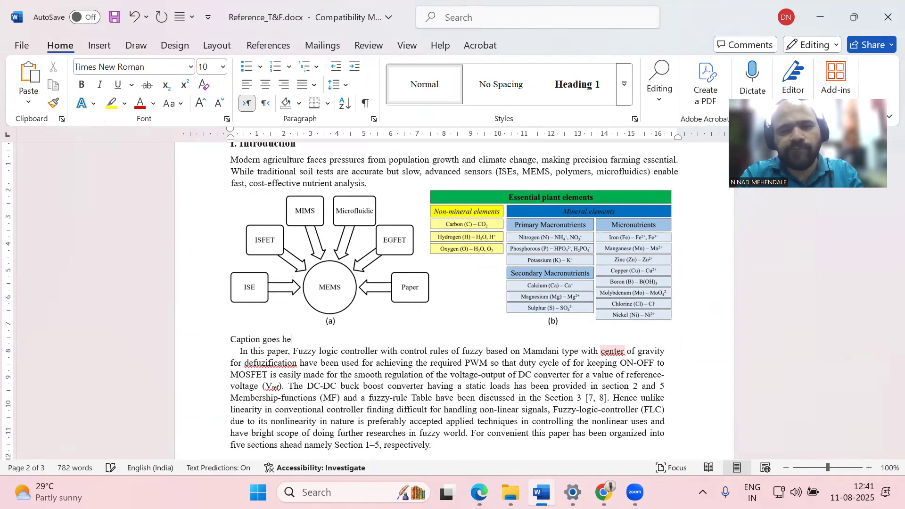
type("re")
key("Return")
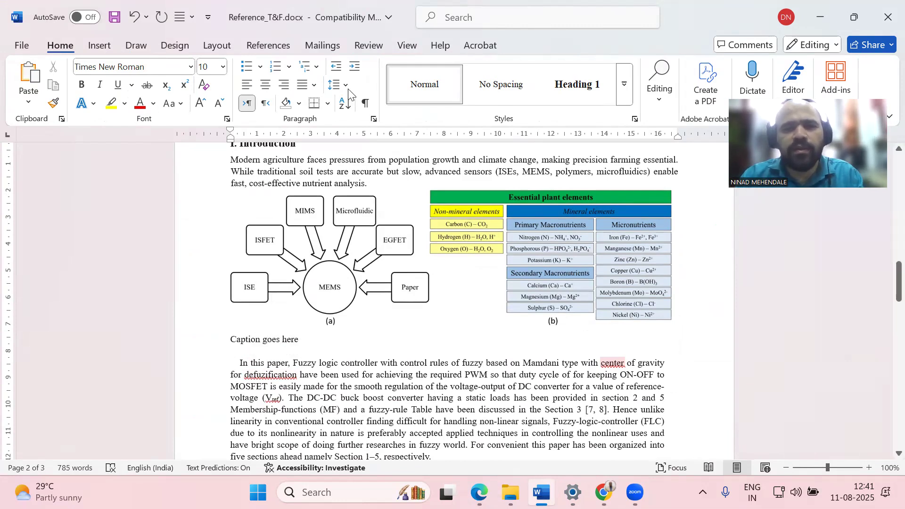
Minimize Word and bring up the SciSpace manuscript tab at its Figure 1 caption
left_click(541, 493)
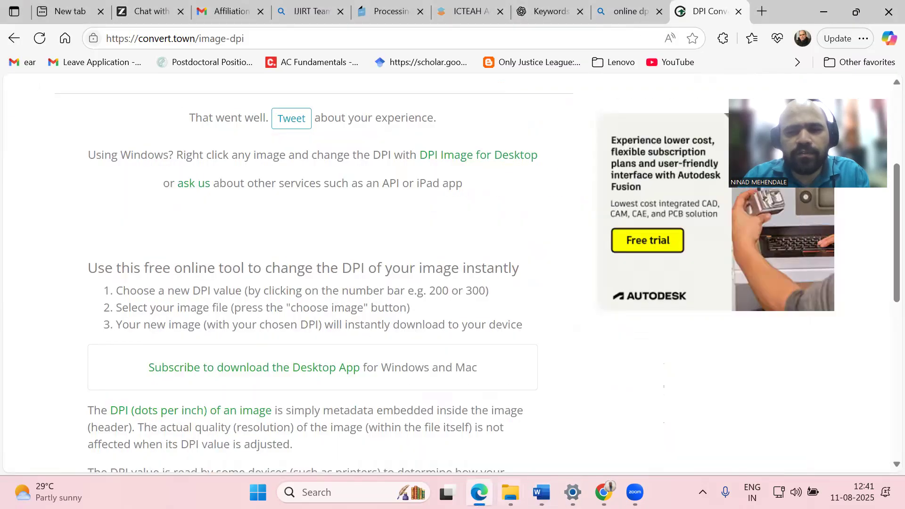
left_click(478, 493)
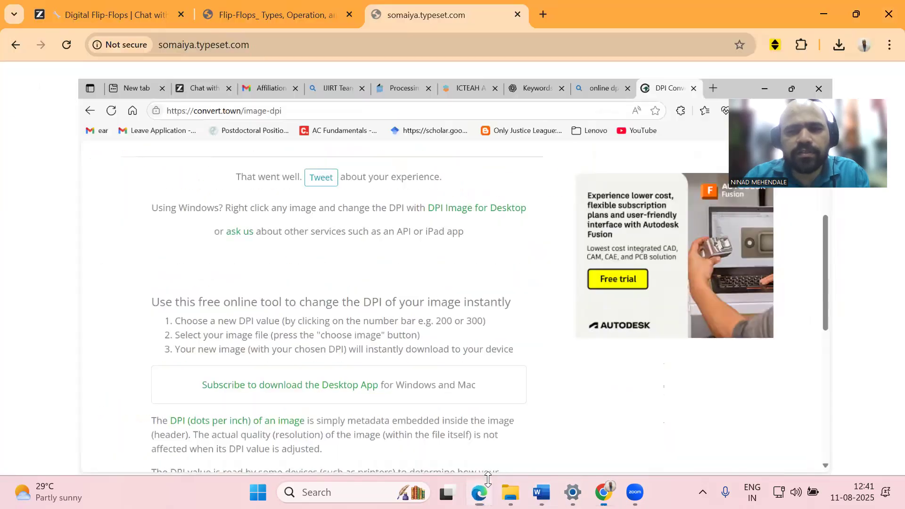
left_click(478, 493)
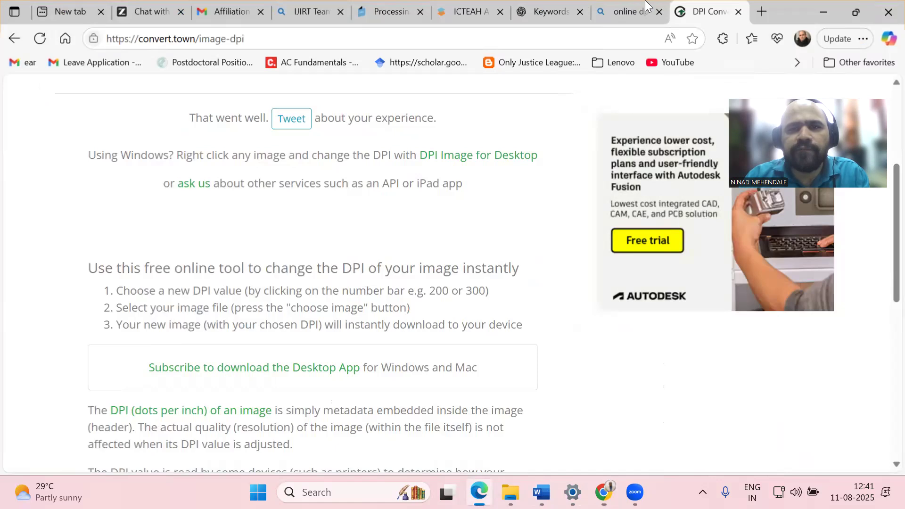
left_click(471, 11)
scroll(675, 355, "down", 3)
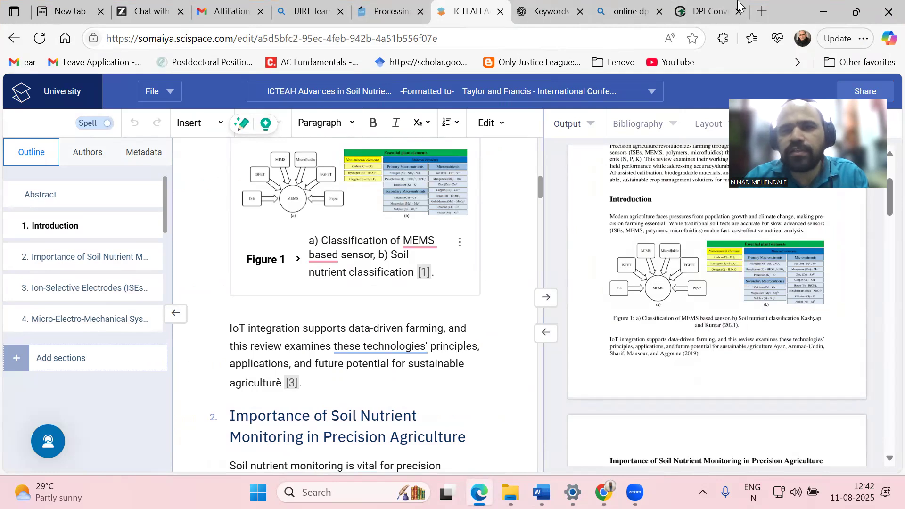
Center the 'Caption goes here' line beneath the MEMS sensor figure in Word
left_click(542, 492)
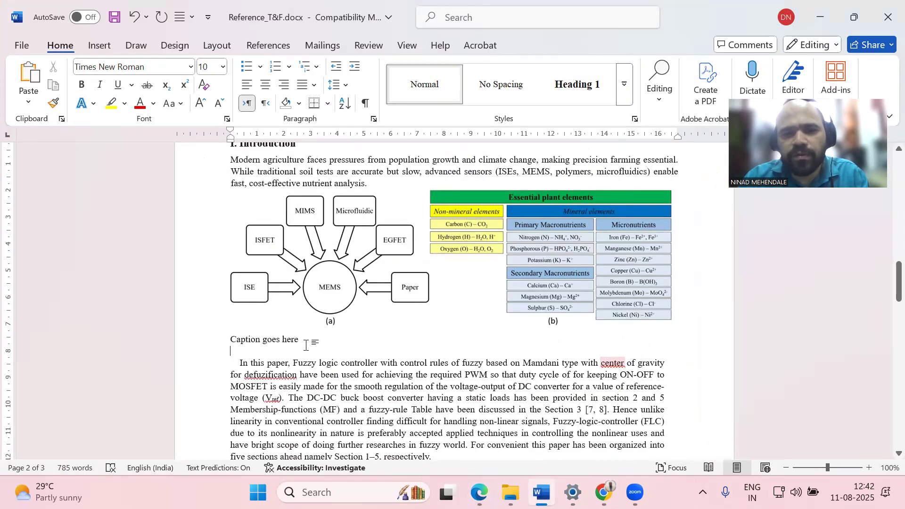
left_click_drag(307, 341, 229, 340)
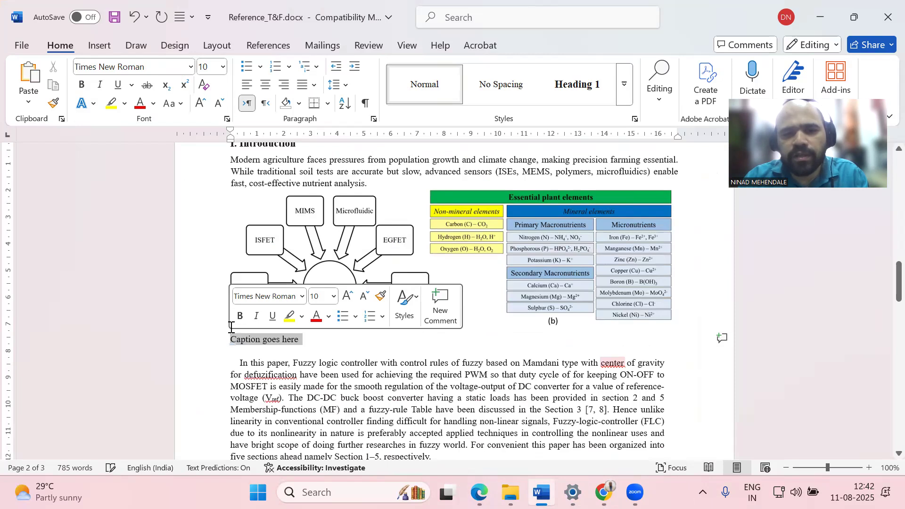
left_click(264, 85)
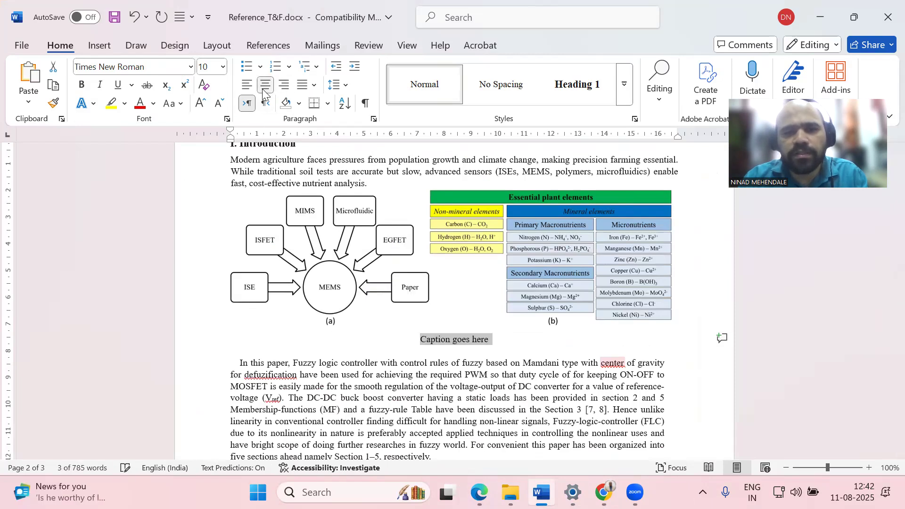
Scroll down the document and return to the SciSpace manuscript in Edge
scroll(450, 383, "down", 3)
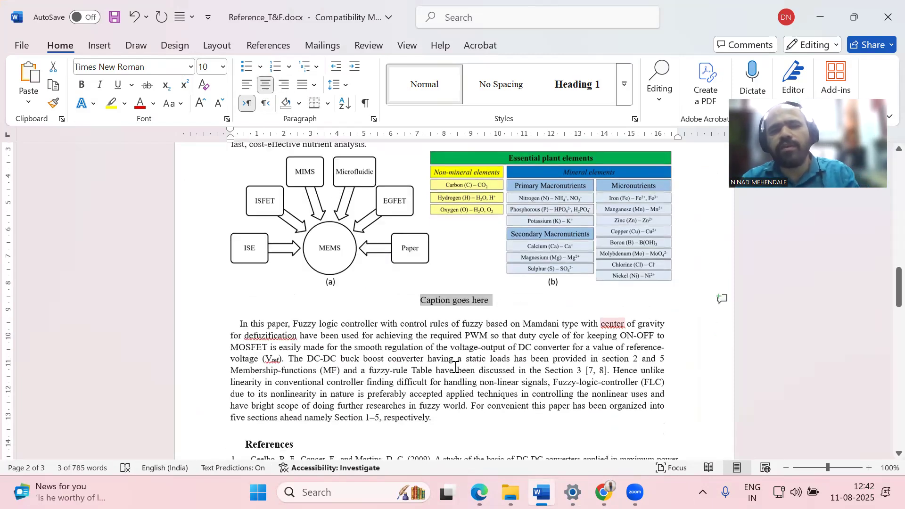
scroll(551, 398, "down", 1)
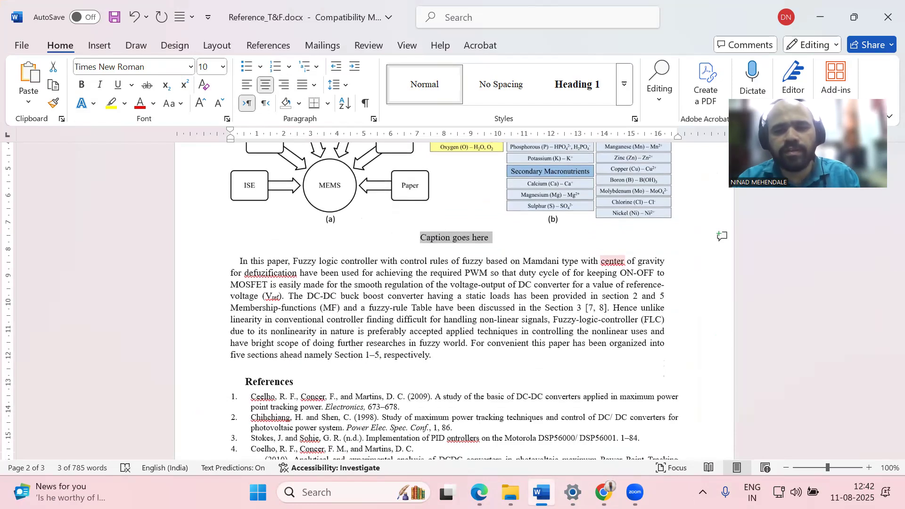
mouse_move(479, 492)
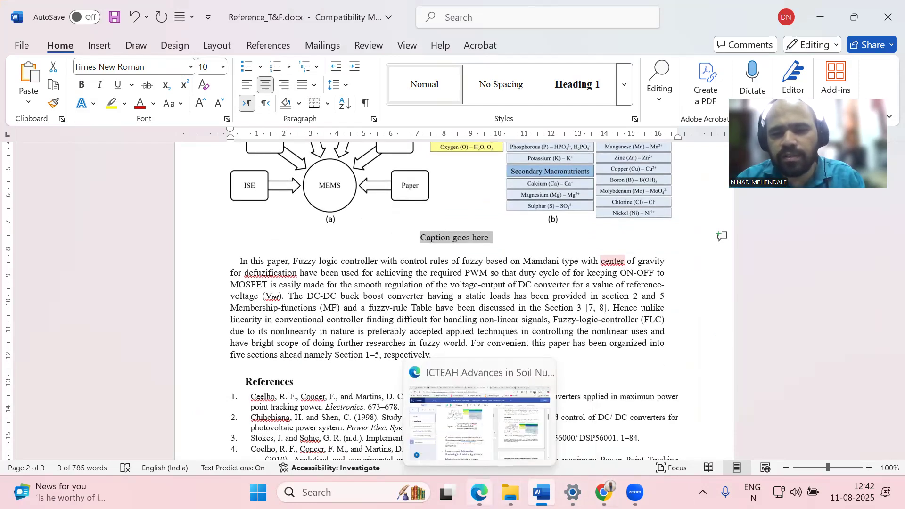
left_click(481, 424)
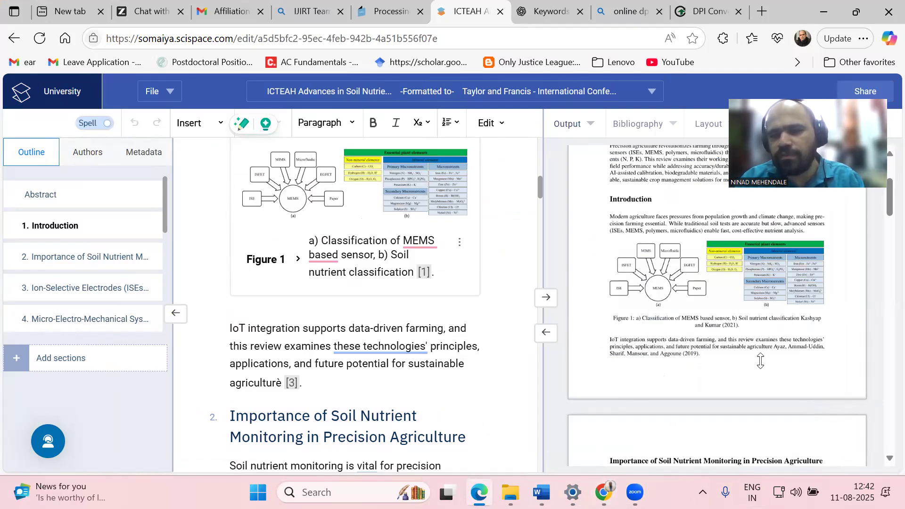
Scroll the SciSpace output preview to compare its figure captions
scroll(752, 349, "down", 6)
scroll(752, 342, "down", 3)
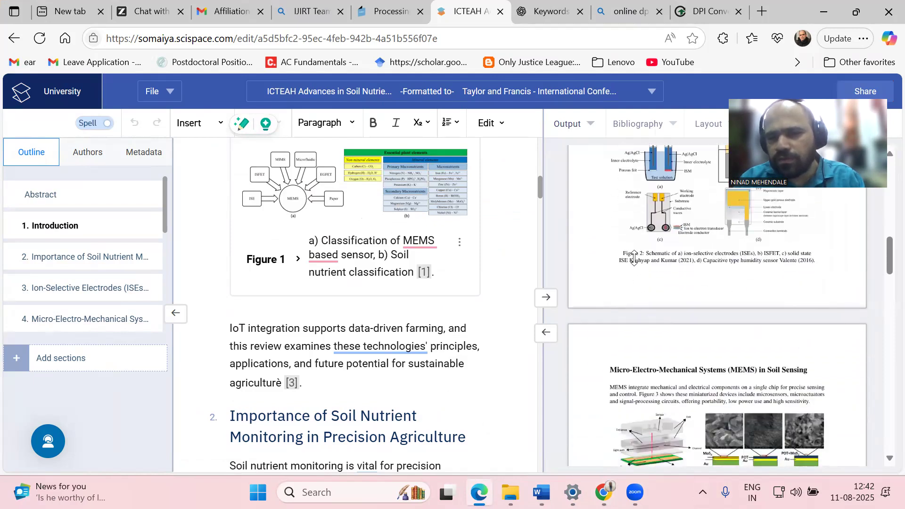
scroll(736, 271, "down", 5)
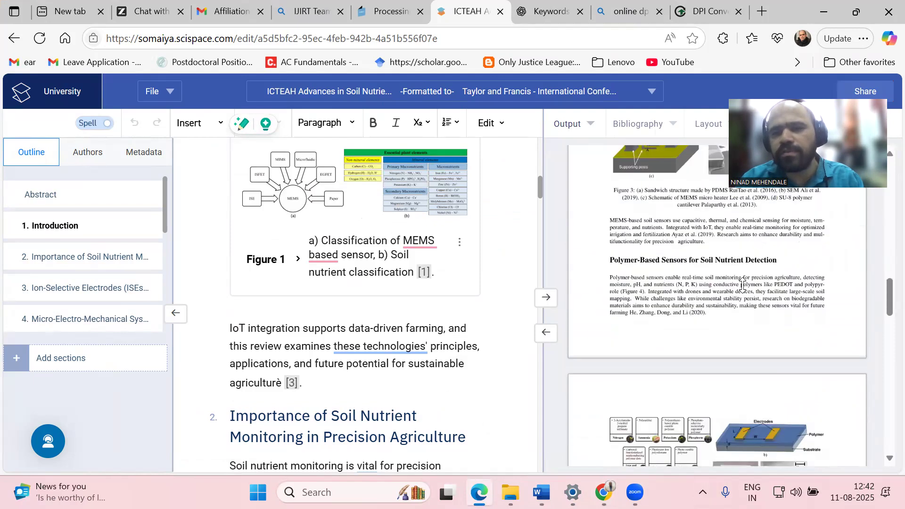
Overwrite the Word caption with 'Figure 1 :', then go back to the SciSpace manuscript
mouse_move(542, 493)
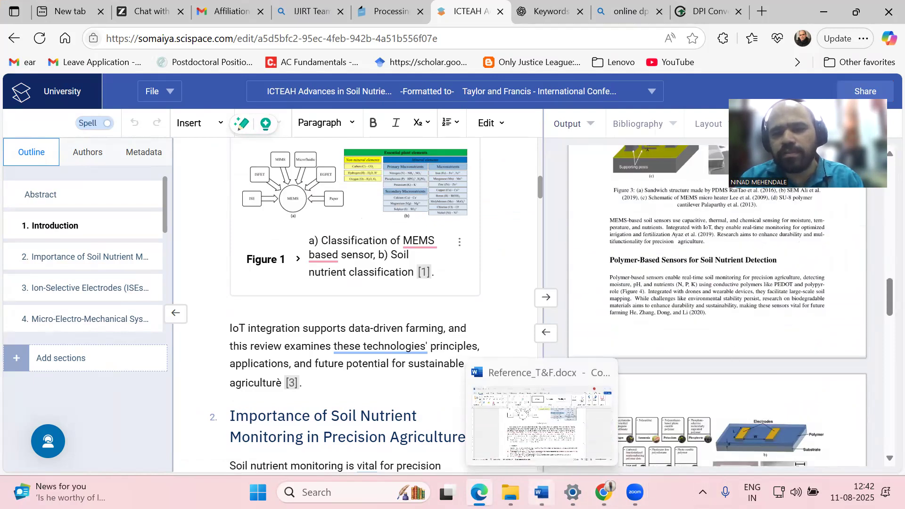
left_click(542, 424)
type("Figure 1 :")
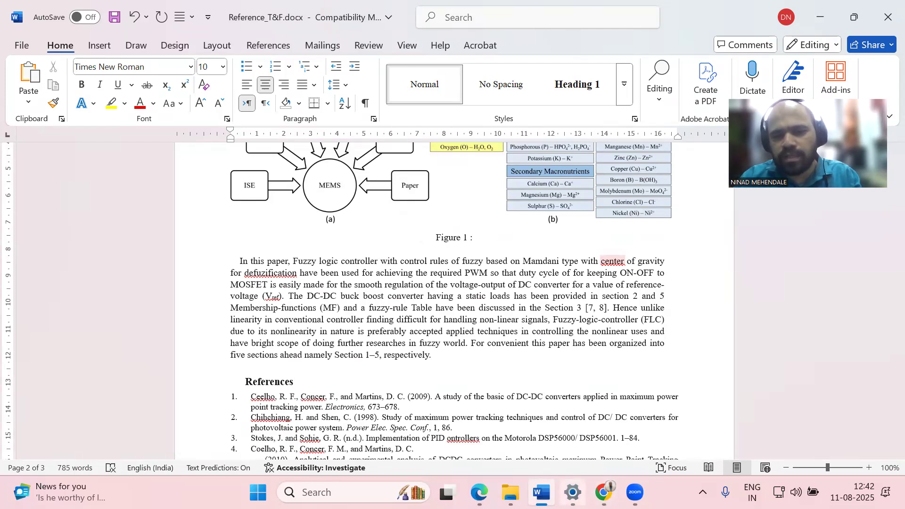
left_click(479, 492)
left_click(500, 410)
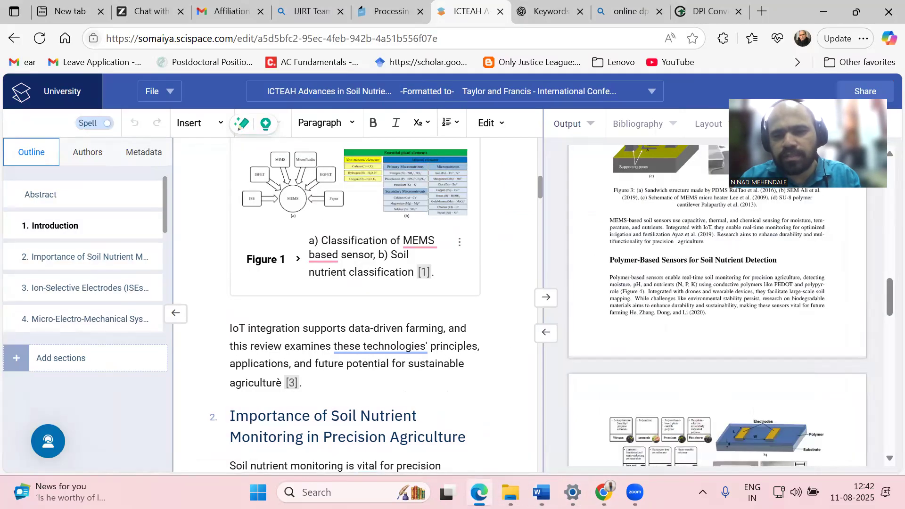
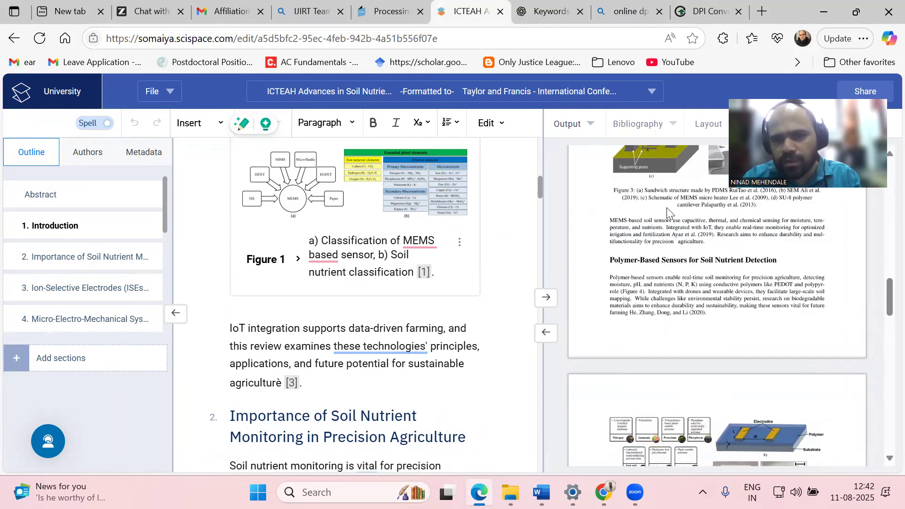
Scroll up the SciSpace preview, then switch to the Word document Reference_T&F.docx
scroll(667, 213, "up", 10)
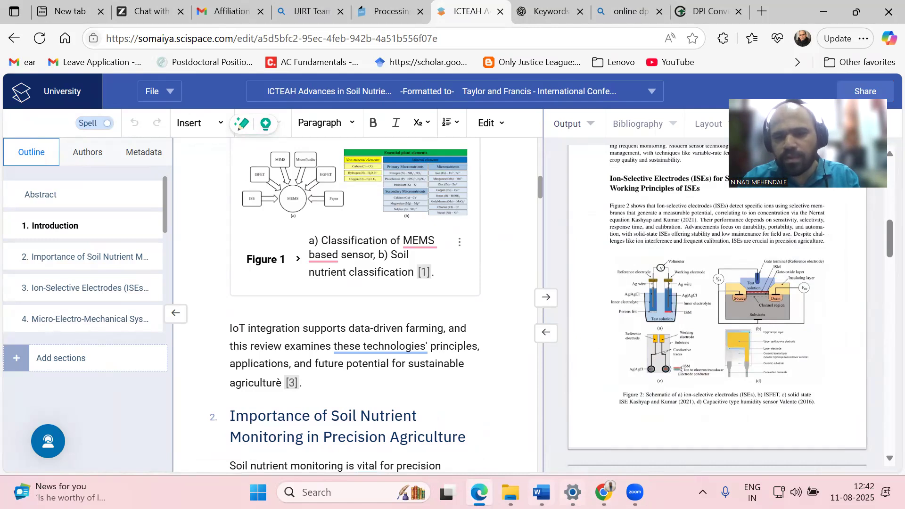
key("alt+Tab")
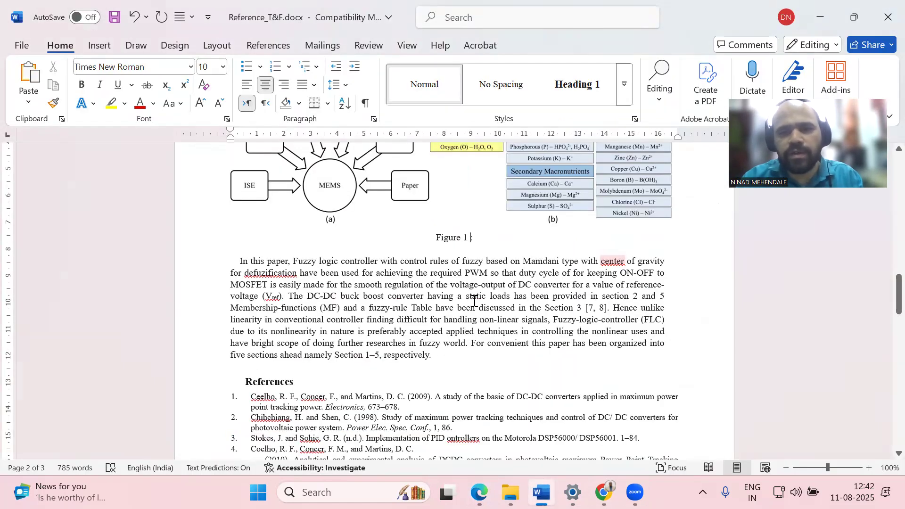
Complete the caption as 'Figure 1: This is how title should be'
key("BackSpace")
type(":")
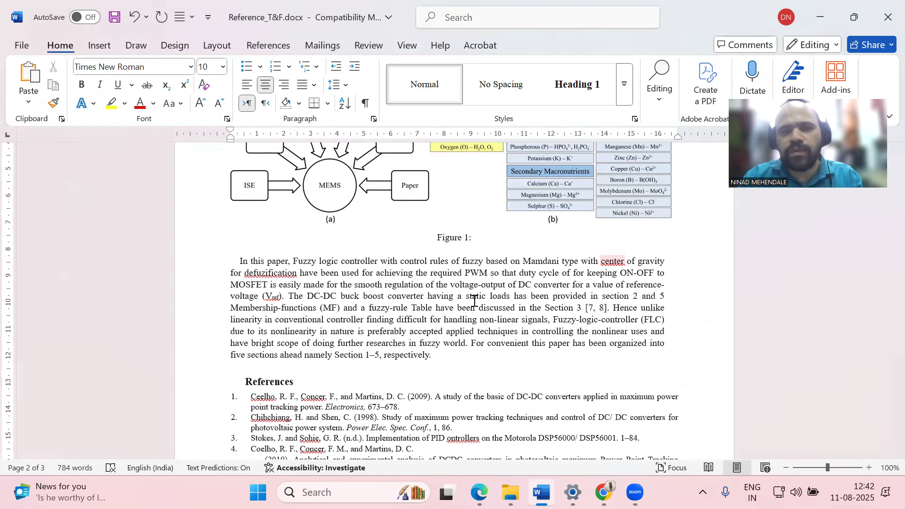
type(" This ")
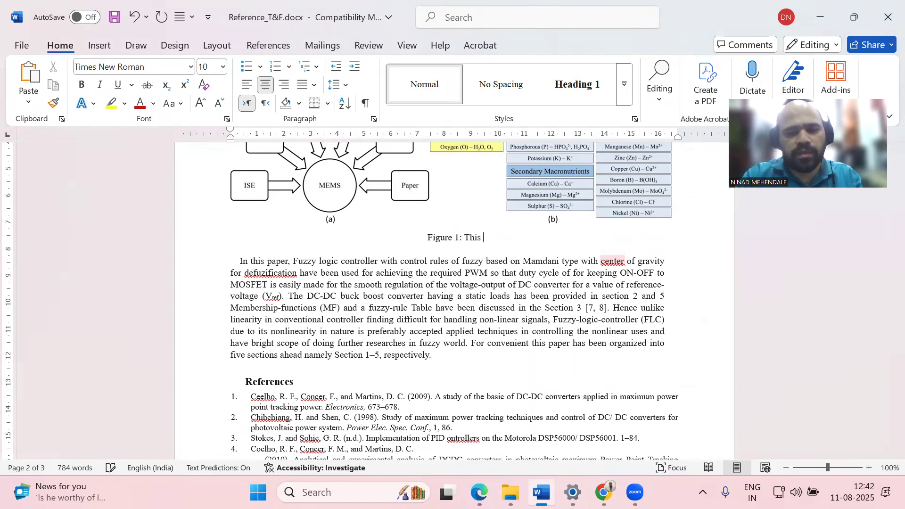
type("is how tit")
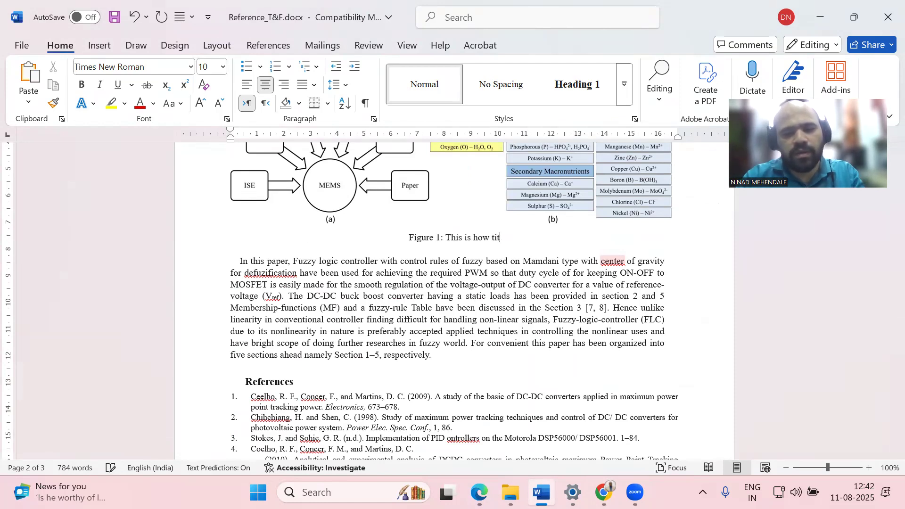
type("le should be")
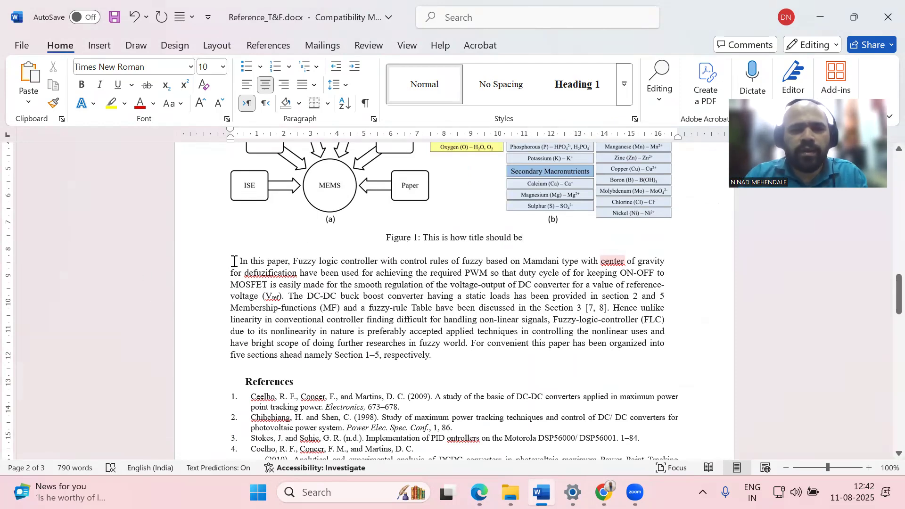
left_click_drag(238, 262, 432, 356)
Copy the I. Introduction heading and its first line, and paste them above References
scroll(451, 346, "up", 4)
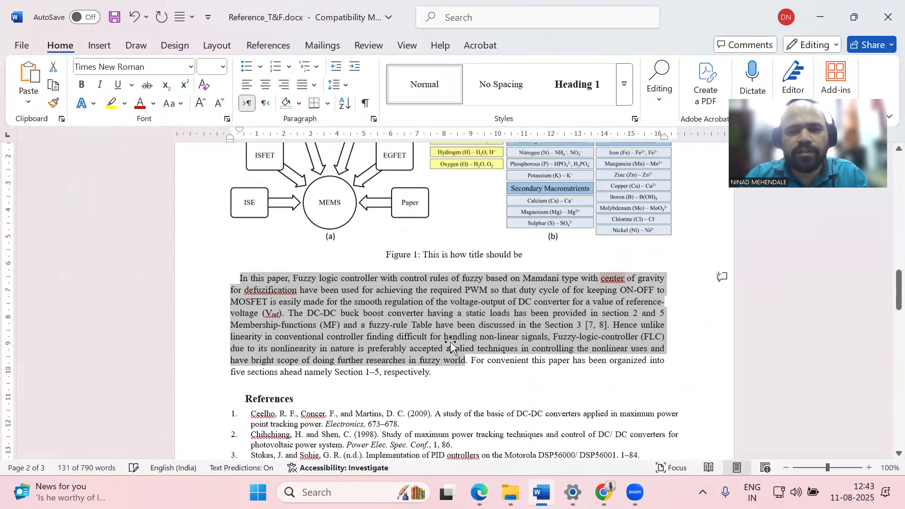
left_click_drag(235, 211, 323, 216)
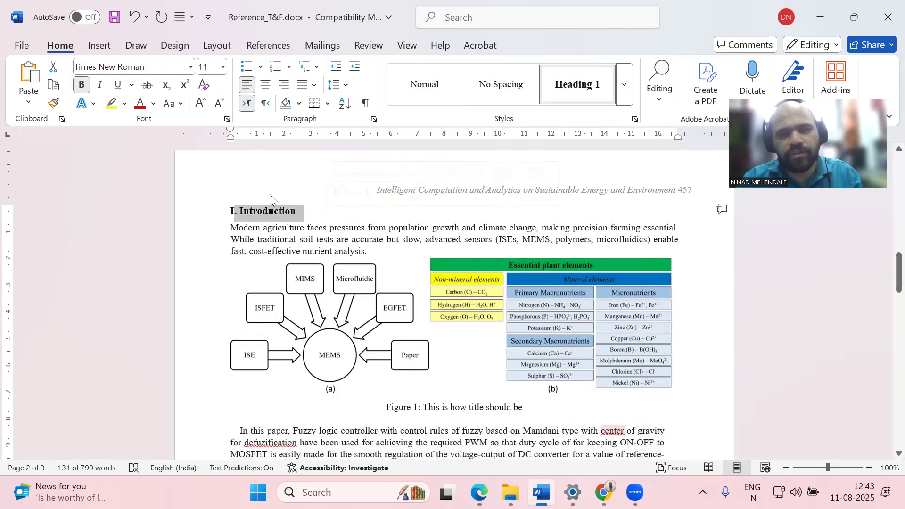
left_click(314, 224)
left_click(232, 210, "shift")
key("ctrl+c")
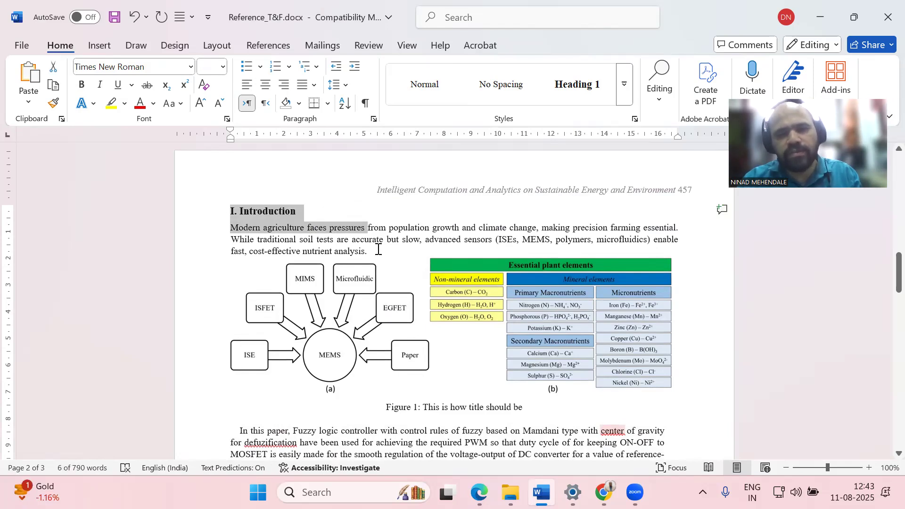
scroll(401, 241, "down", 10)
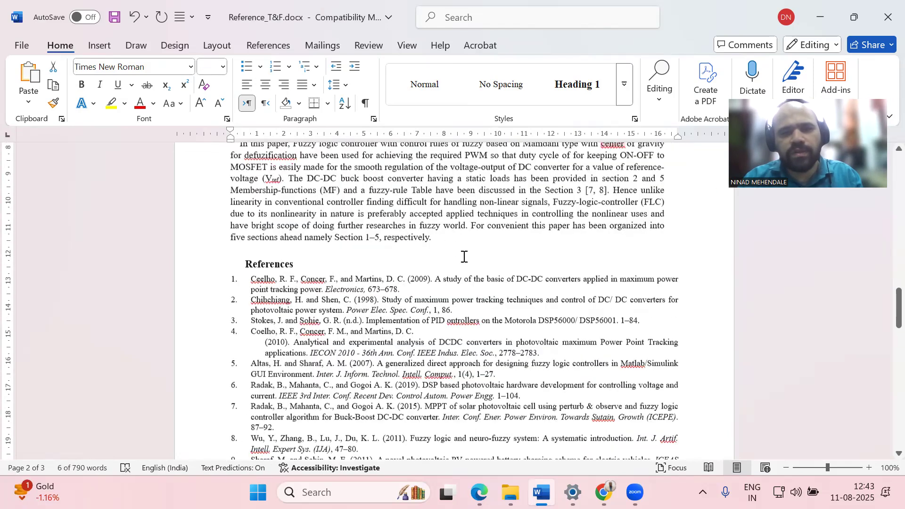
scroll(465, 257, "up", 1)
left_click(464, 257)
key("Return")
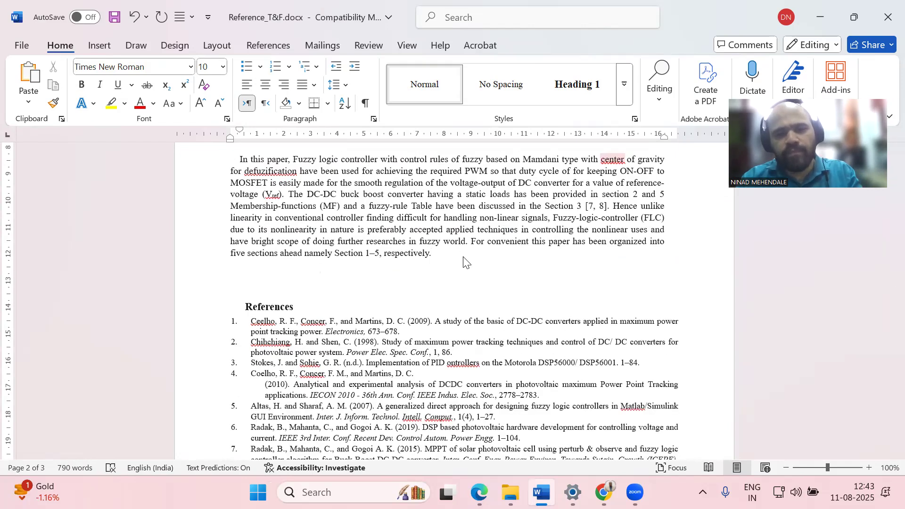
key("ctrl+v")
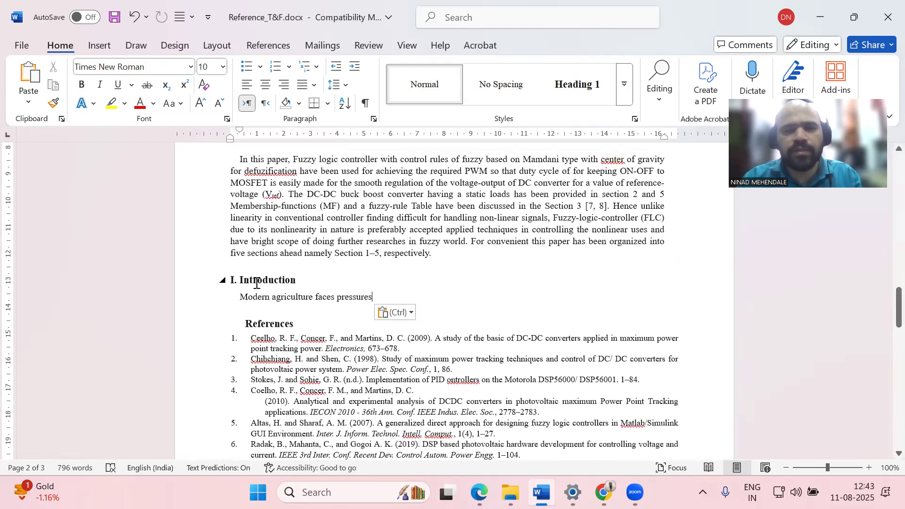
Rename the pasted heading to 'II. Literature Review'
left_click(231, 279)
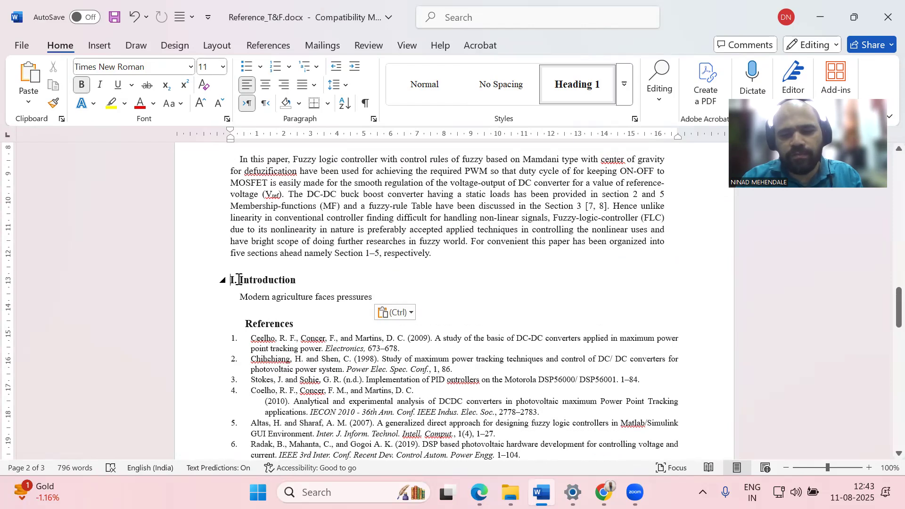
type("I")
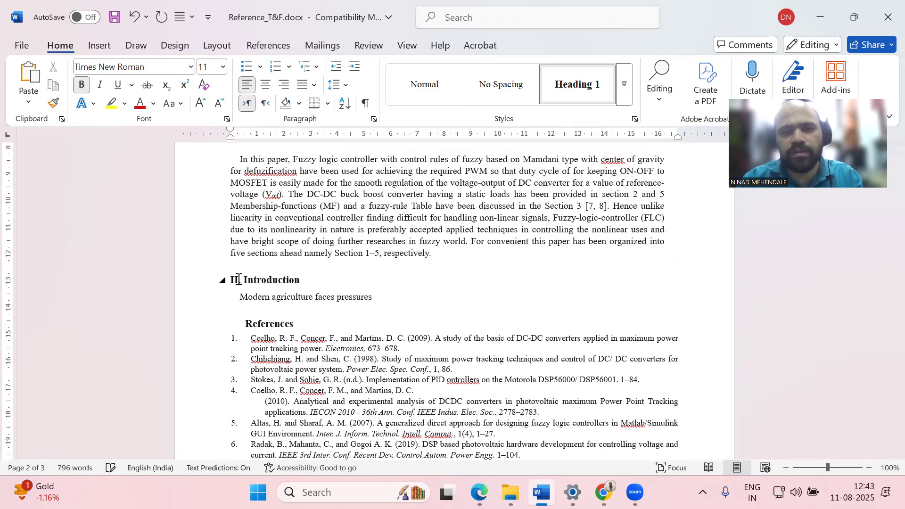
key("shift+Right")
key("shift+Right")
key("shift+Right")
key("shift+Right")
key("shift+Right")
key("shift+Right")
key("shift+Right")
key("shift+Right")
key("shift+Right")
key("shift+Right")
key("shift+Right")
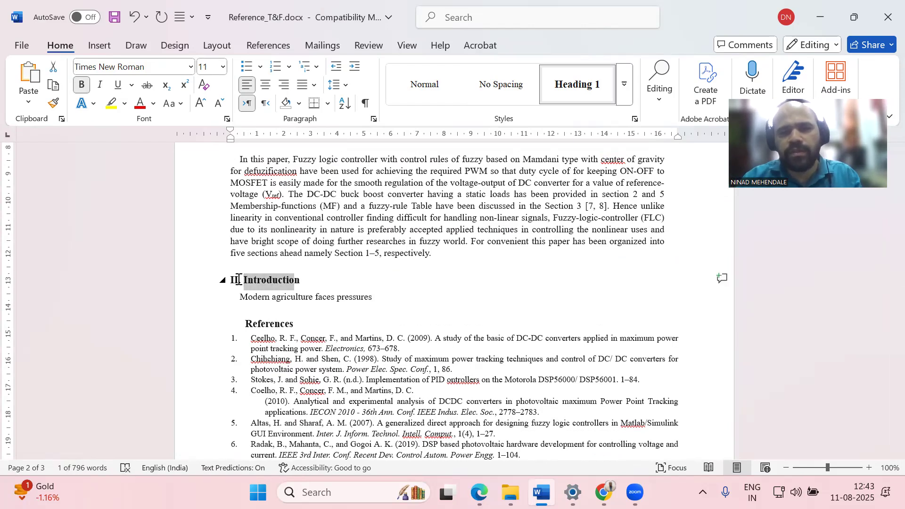
type("Literature Review")
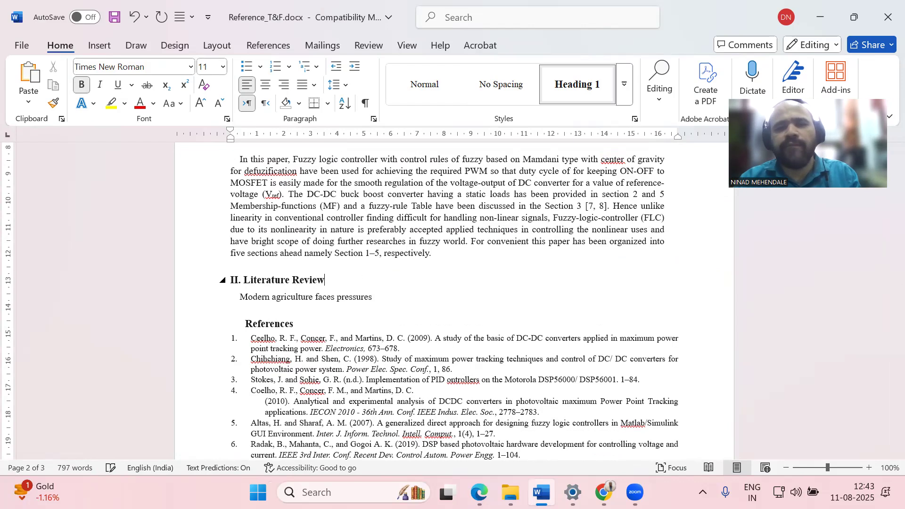
left_click(331, 307)
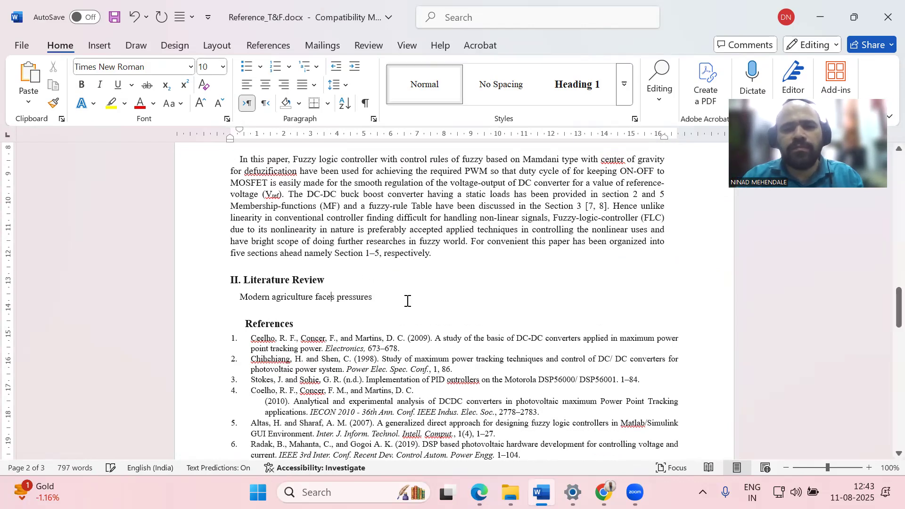
Add the citation [1] after 'based' in the introduction, then return to the SciSpace paper
scroll(408, 299, "up", 3)
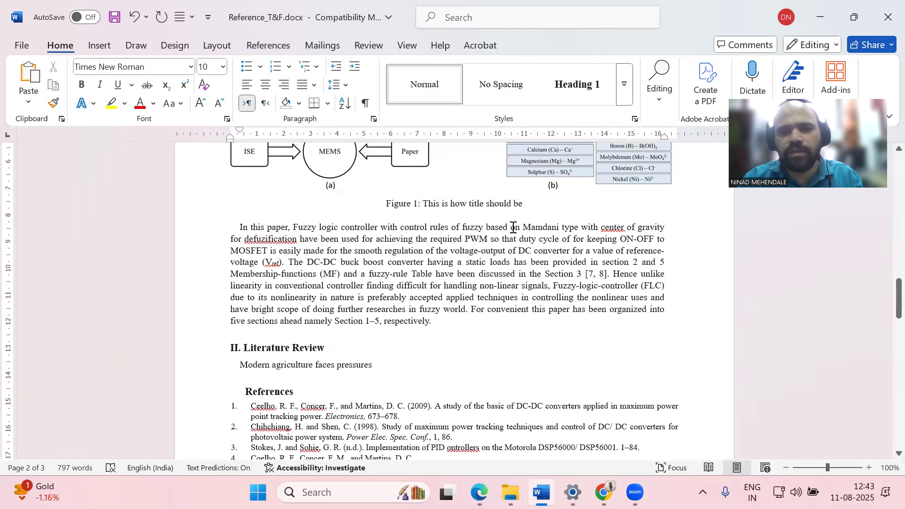
type("[1]")
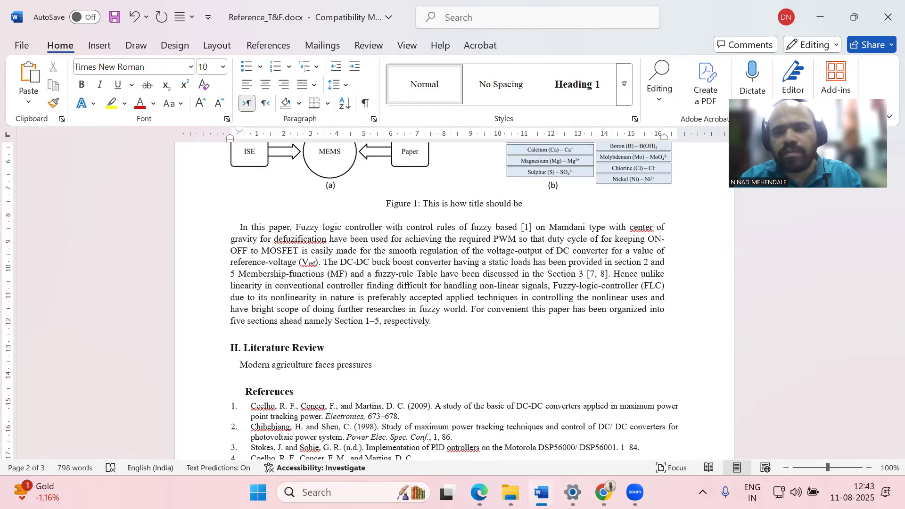
key("super+Tab")
left_click(773, 262)
scroll(858, 335, "down", 10)
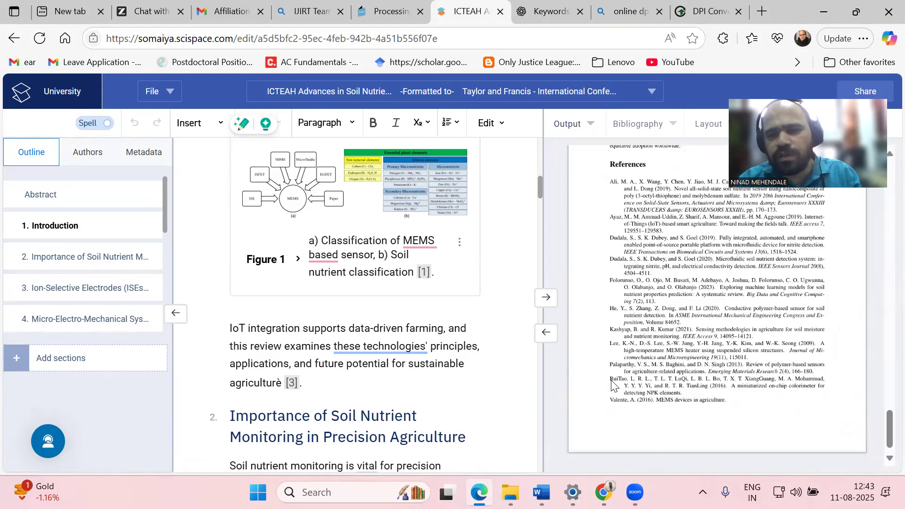
Open Edit Reference for citation [1] and select its title 'Sensing methodologies in agriculture…'
scroll(615, 386, "up", 3)
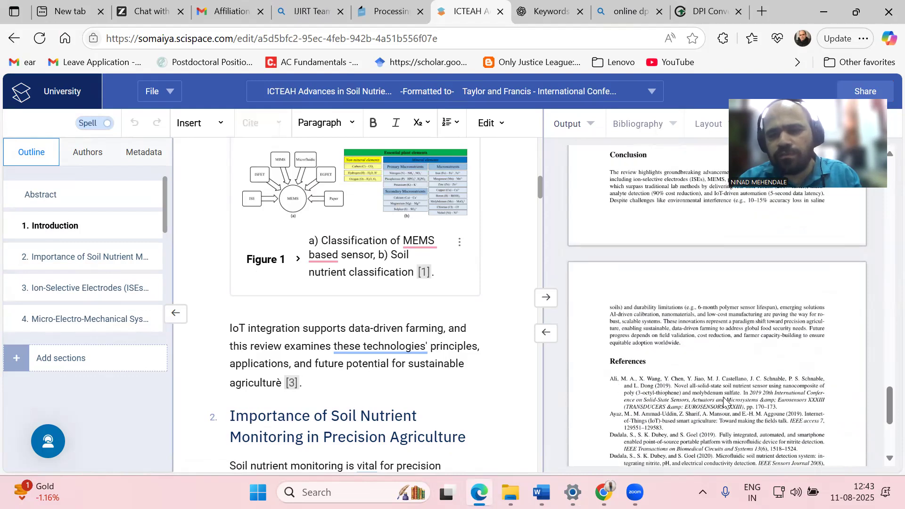
scroll(719, 388, "down", 5)
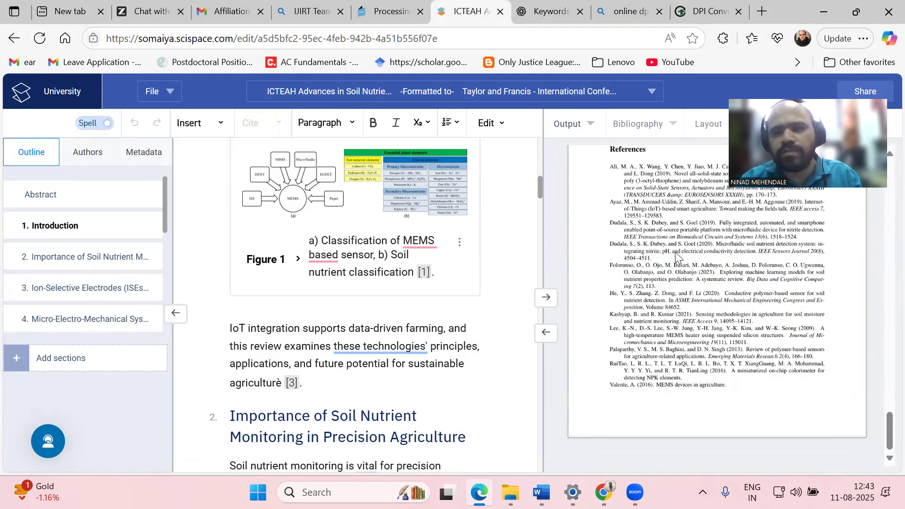
scroll(677, 255, "up", 15)
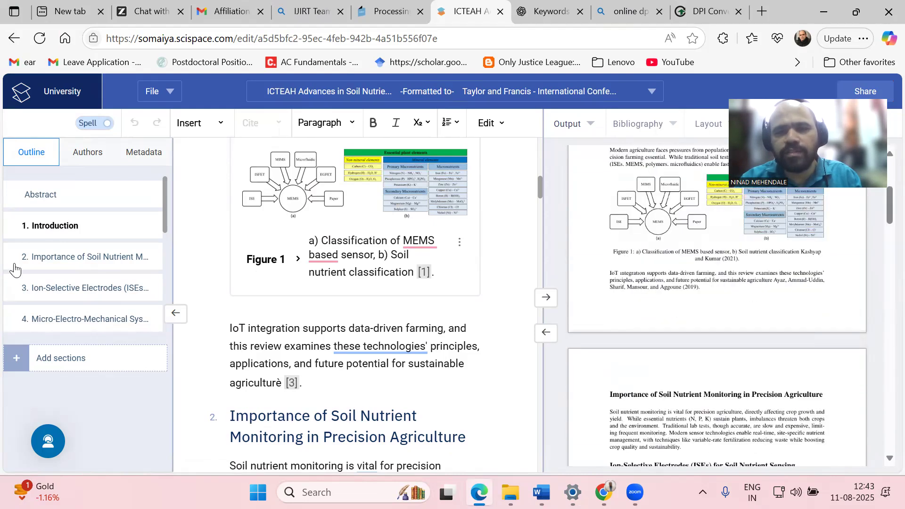
scroll(325, 280, "down", 5)
scroll(395, 272, "up", 6)
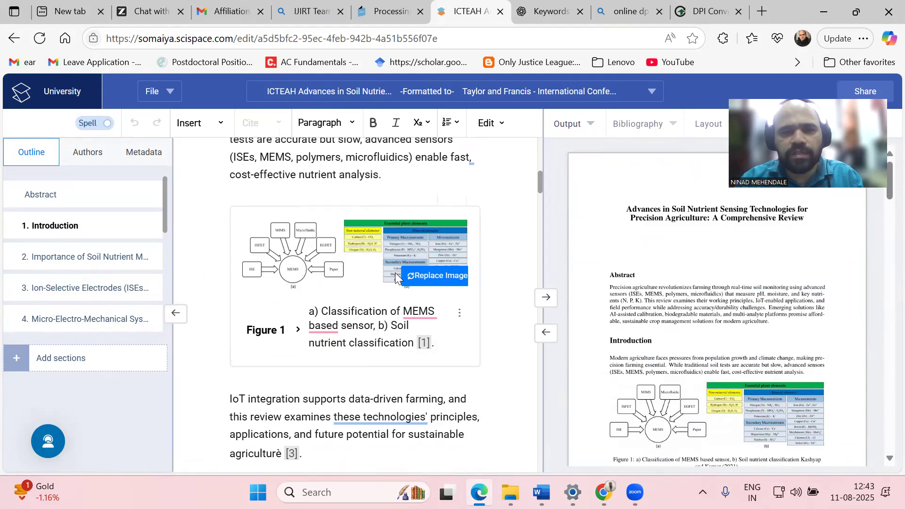
left_click(414, 343)
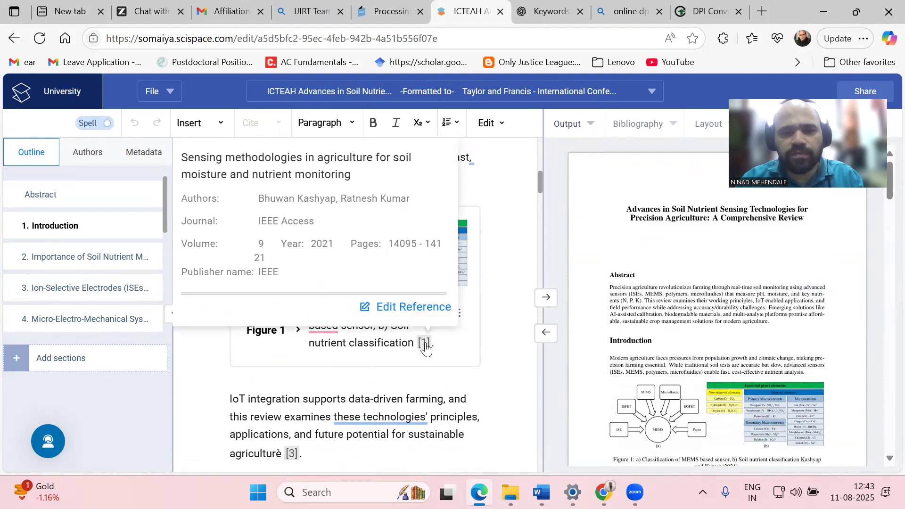
left_click(418, 308)
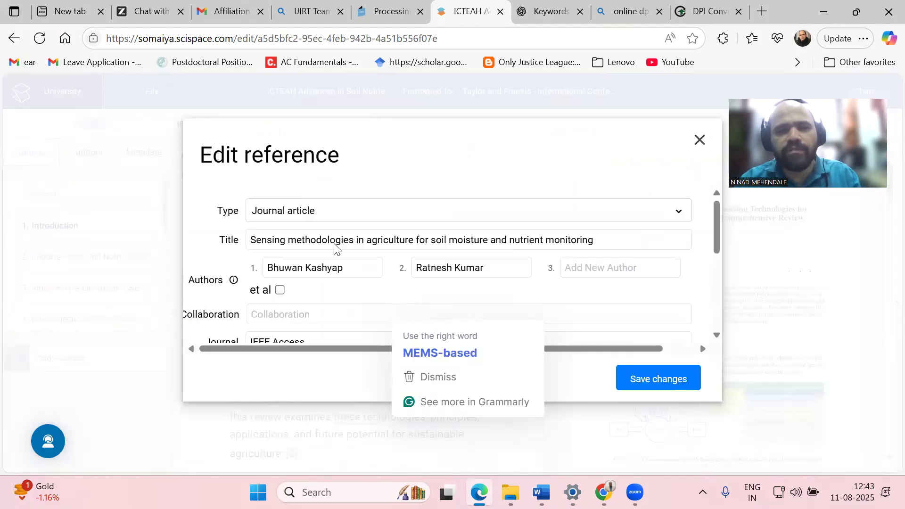
left_click_drag(253, 243, 689, 261)
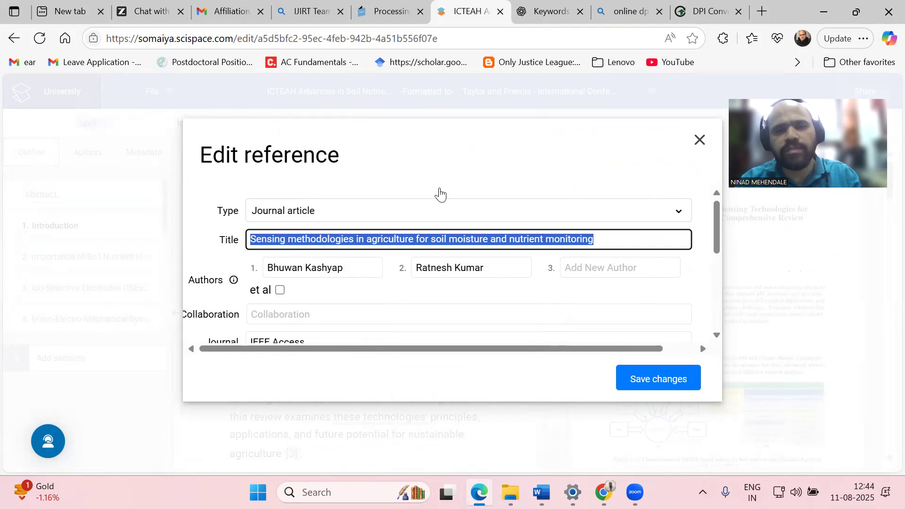
Search Google Scholar in a new tab for the pasted paper title
left_click(769, 10)
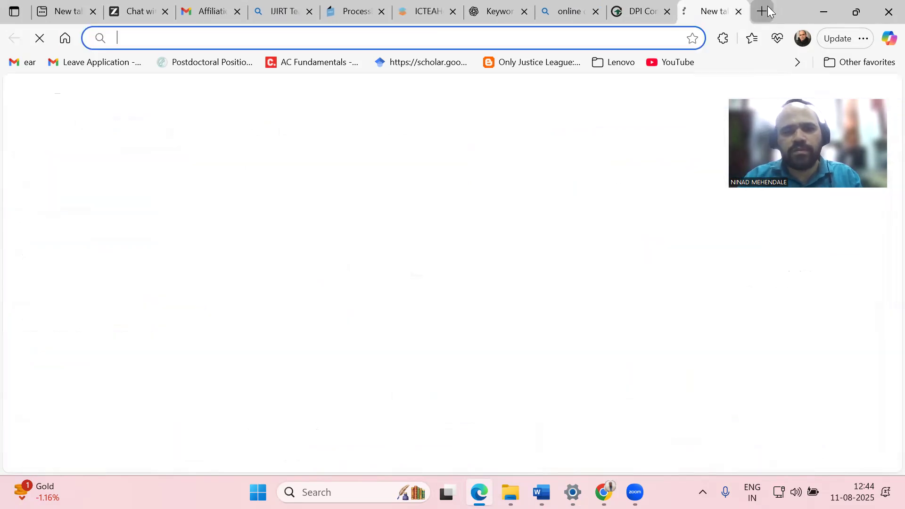
type("scholar.google.com")
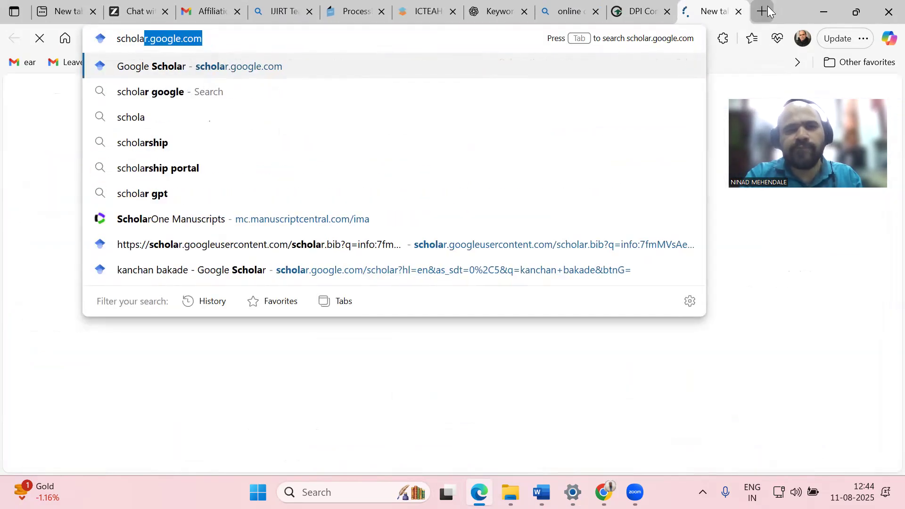
key("Return")
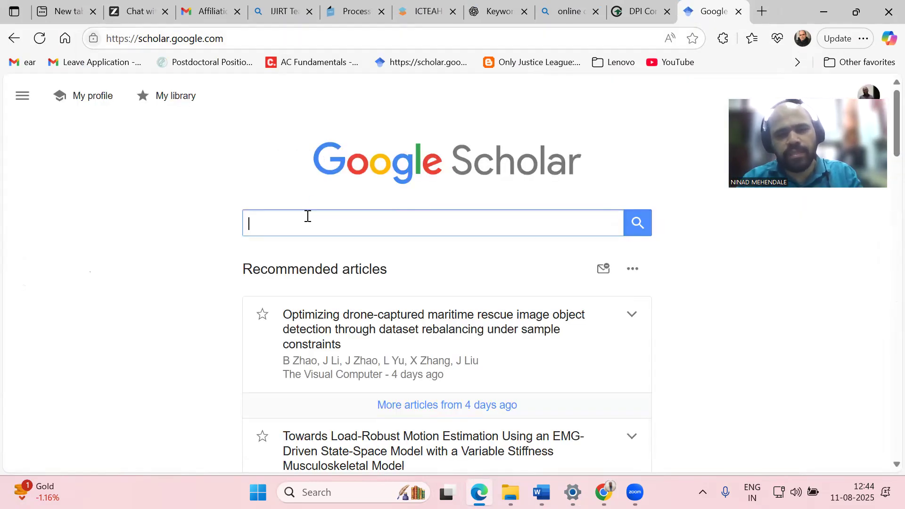
key("ctrl+v")
key("Return")
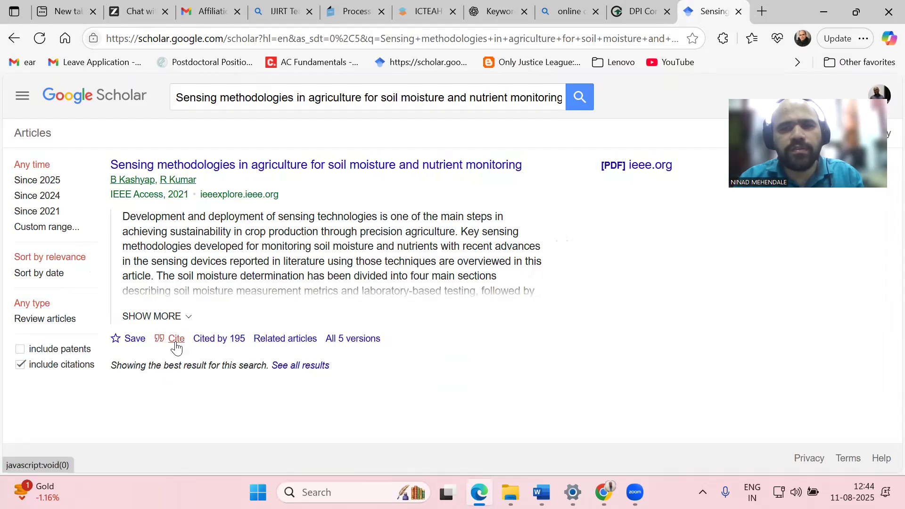
Open the paper's Cite formats, check the affiliation email tab, then return to Word
left_click(176, 343)
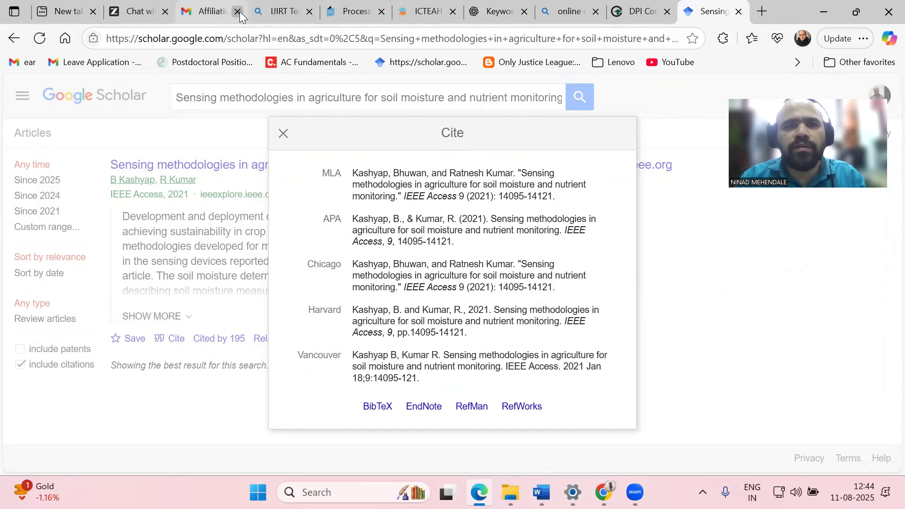
left_click(209, 14)
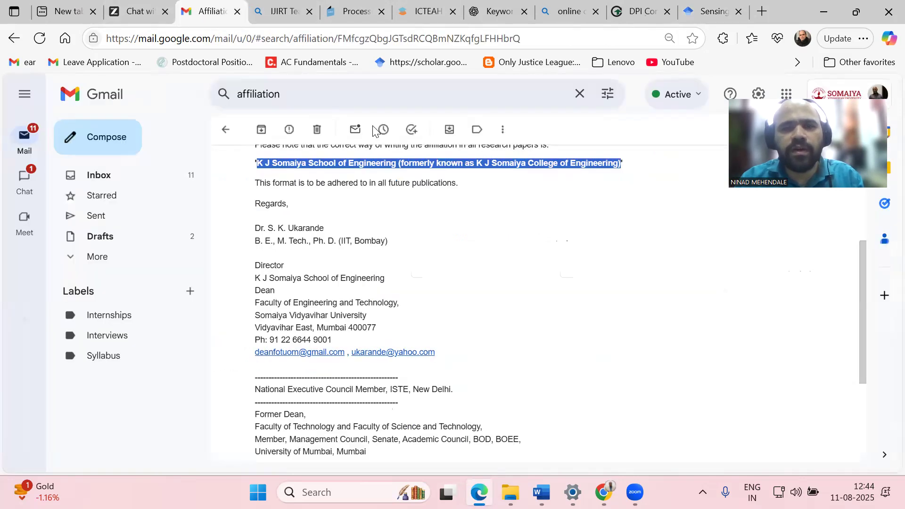
scroll(451, 254, "up", 5)
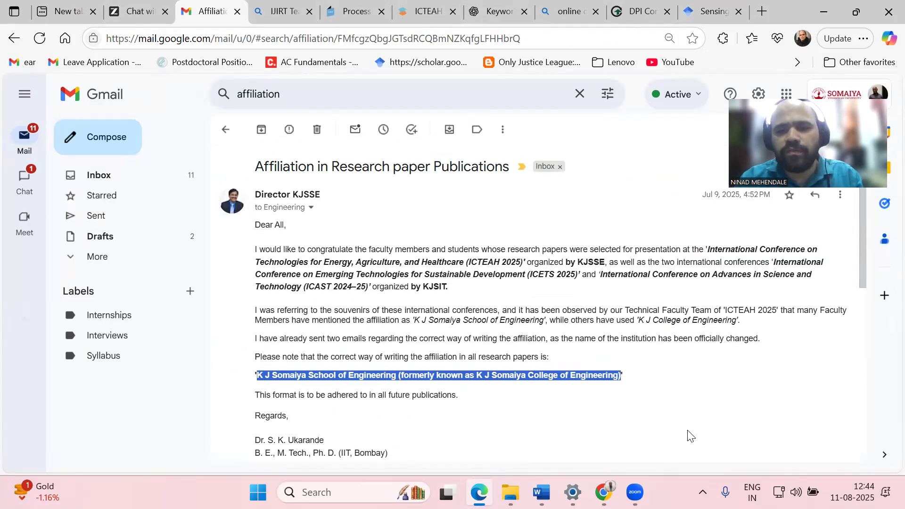
left_click(542, 493)
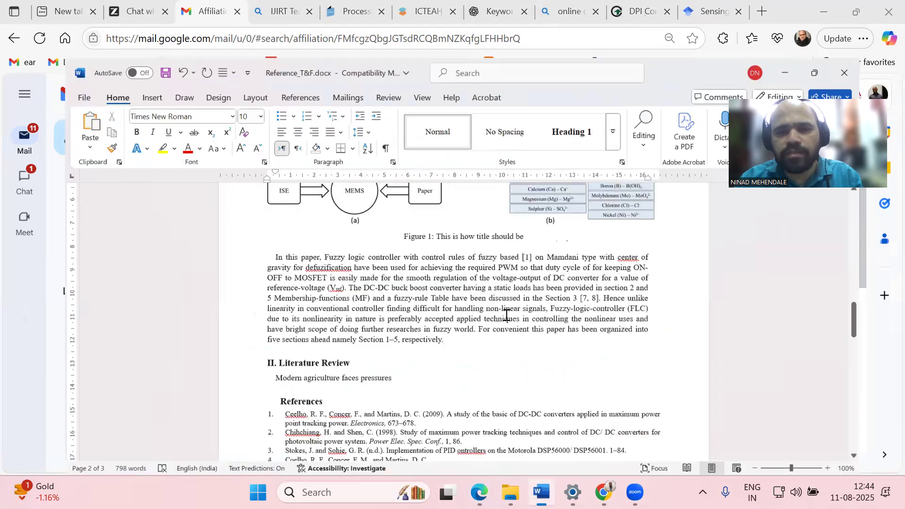
scroll(266, 309, "down", 3)
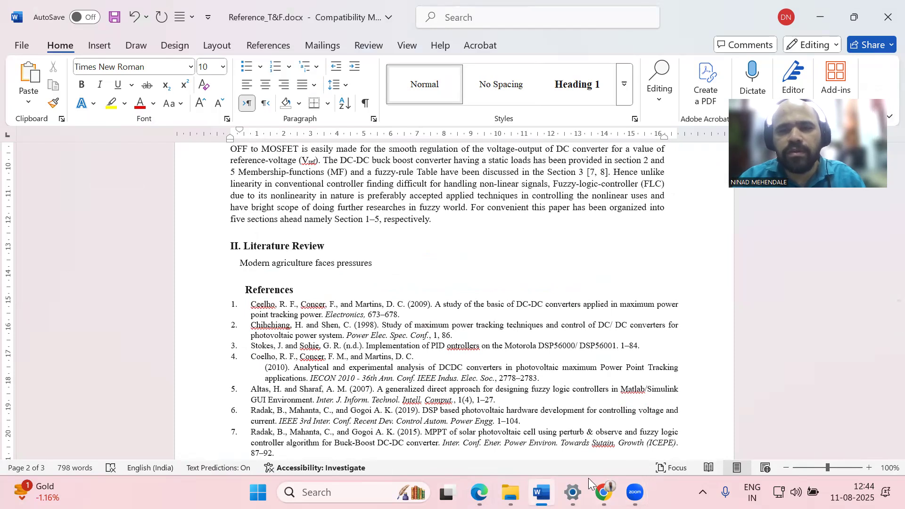
mouse_move(604, 492)
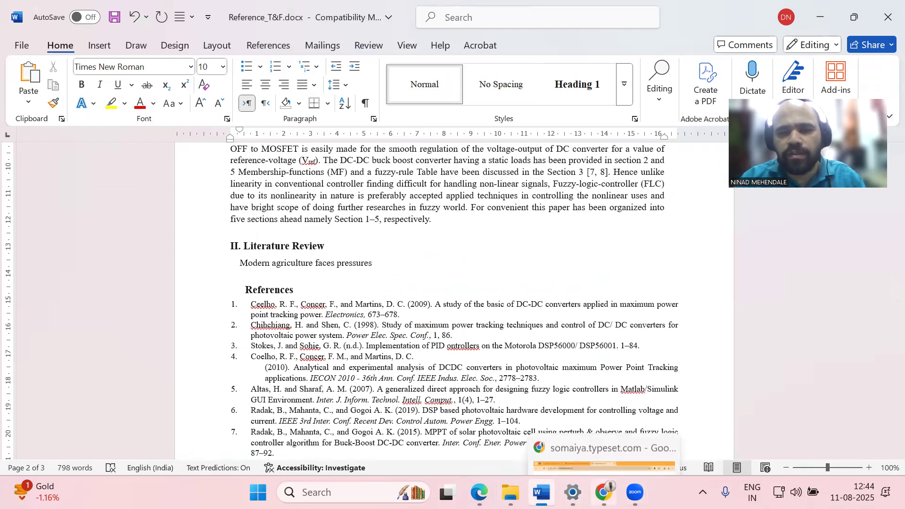
Copy the APA citation from Scholar's Cite dialog and return to Word
left_click(479, 480)
left_click(712, 12)
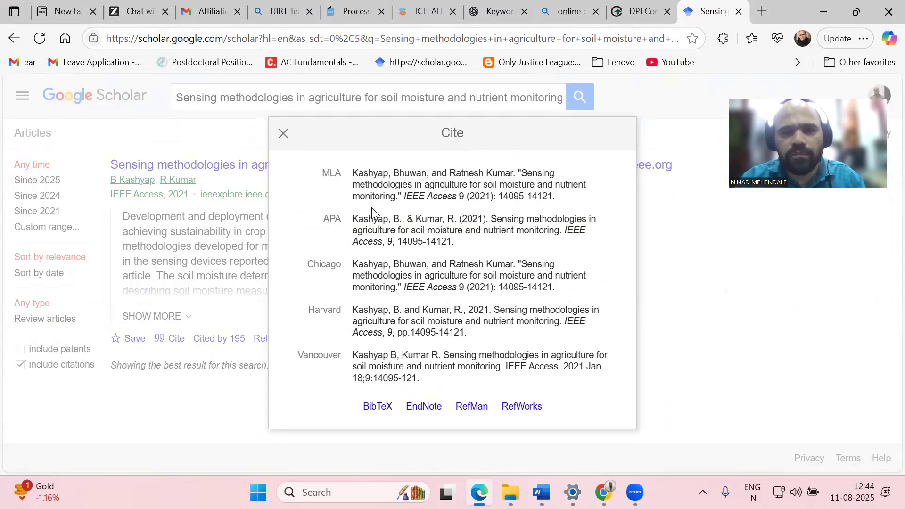
left_click(350, 221)
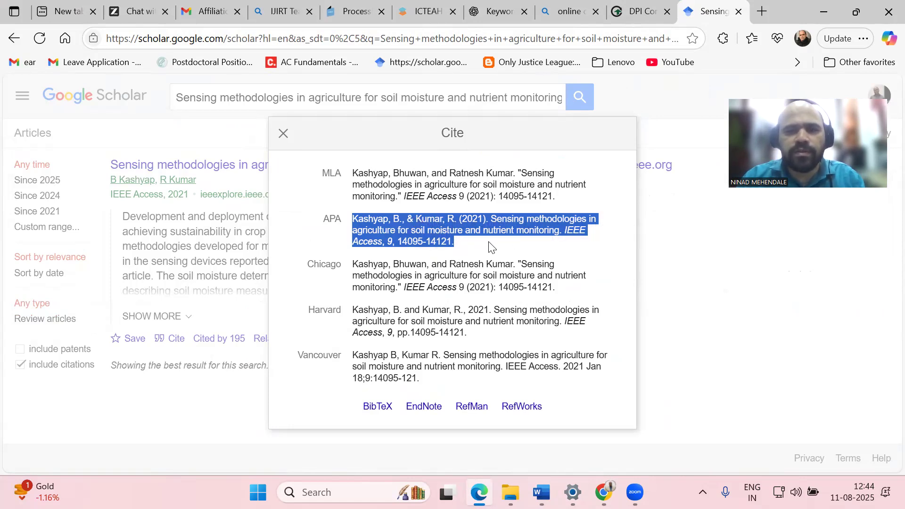
right_click(448, 221)
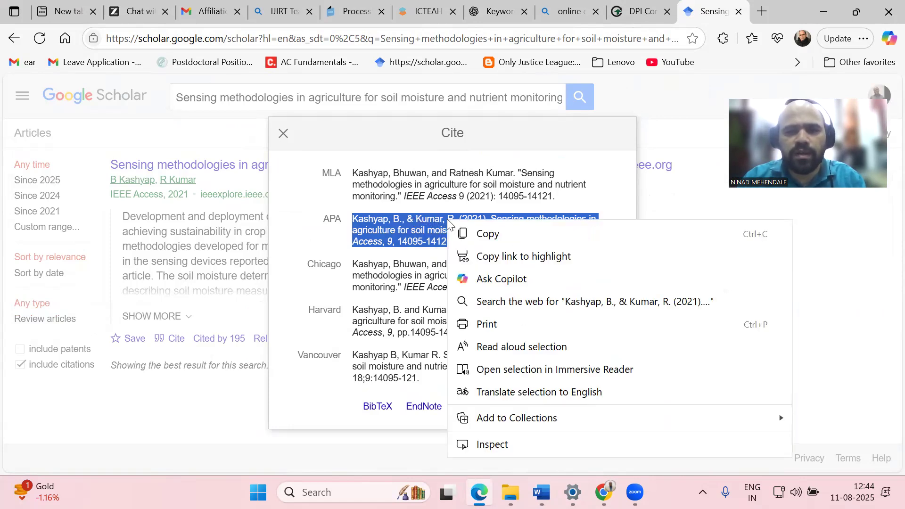
left_click(499, 233)
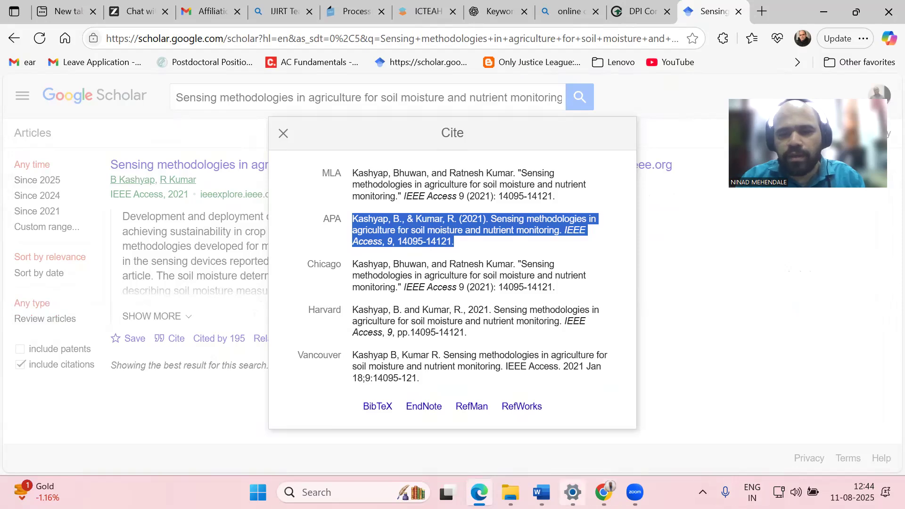
left_click(552, 485)
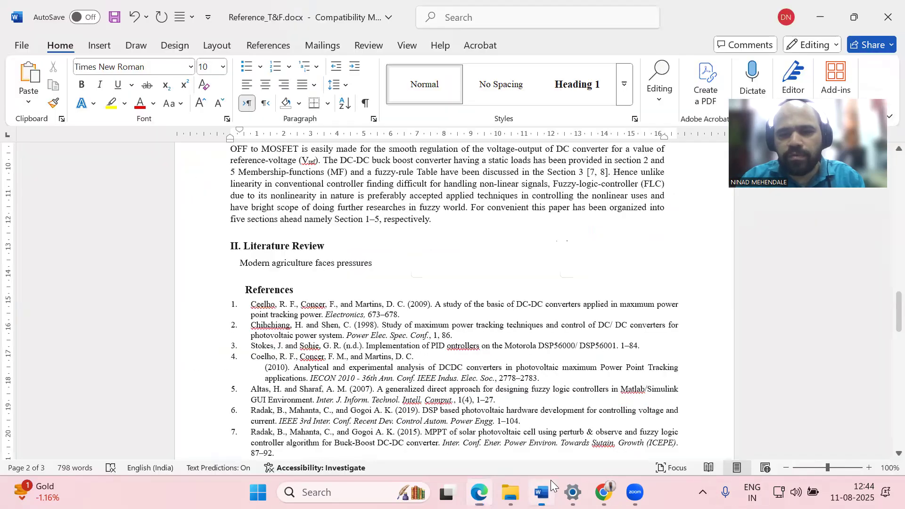
Paste the APA citation as plain text at the start of reference 1
right_click(252, 306)
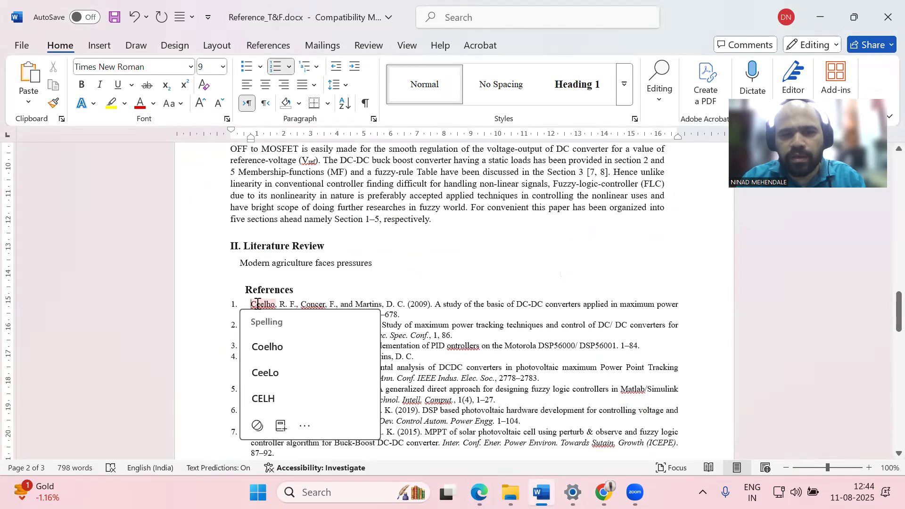
right_click(270, 301)
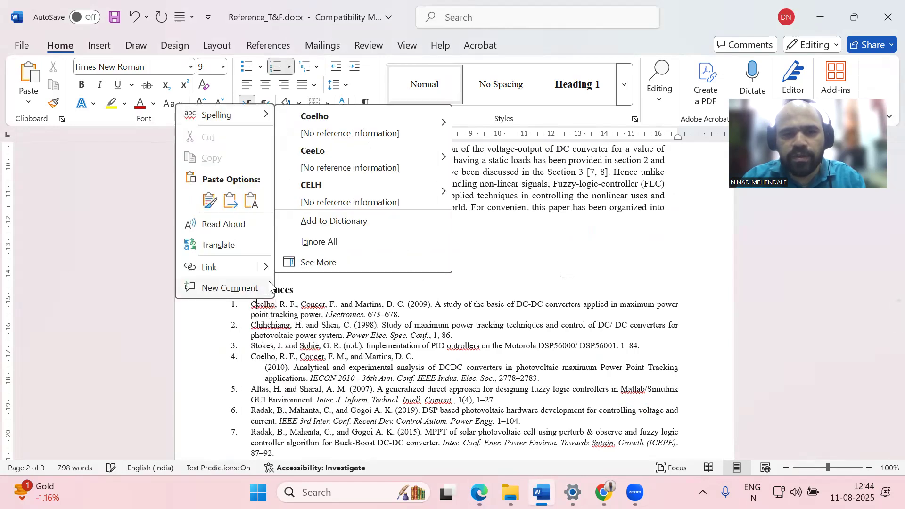
left_click(251, 194)
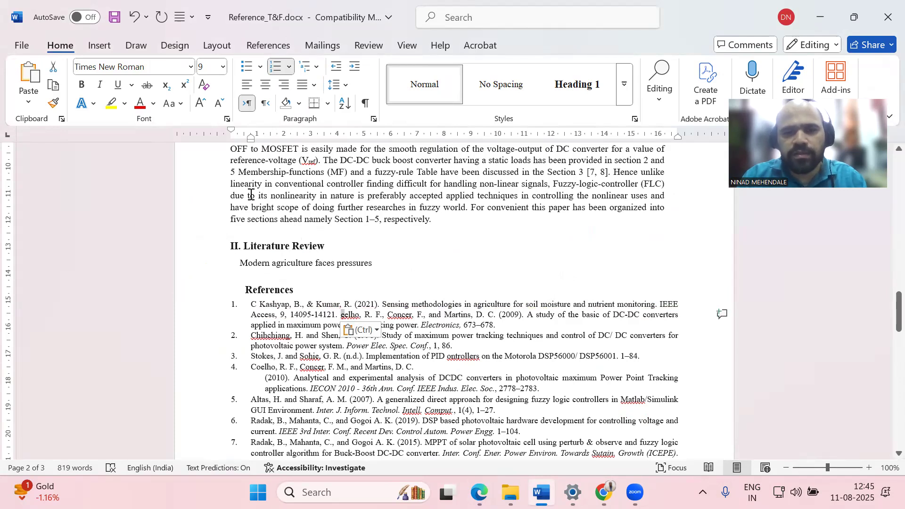
Delete the old DC-DC converter entry and the stray 'C' from reference 1
key("ctrl+shift+Right")
key("ctrl+shift+Right")
key("ctrl+shift+Right")
key("ctrl+shift+Right")
key("shift+Down")
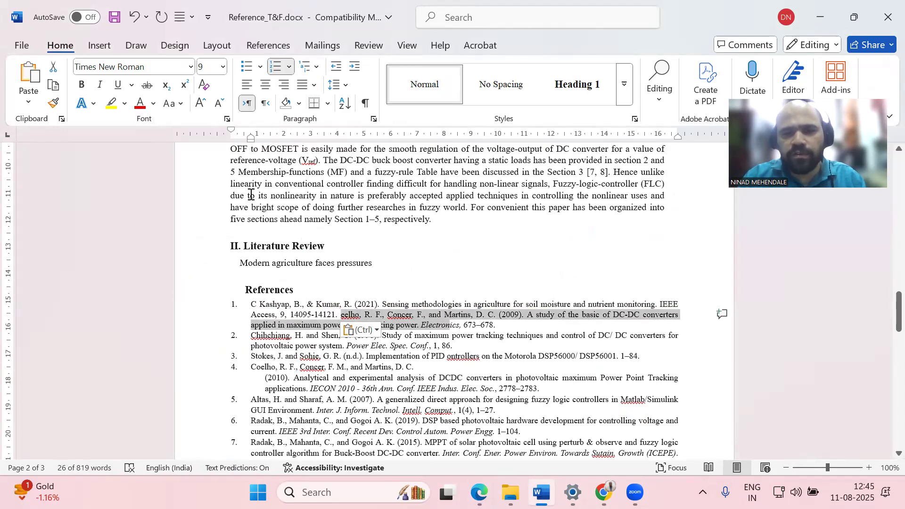
key("shift+Right")
key("shift+Right")
key("shift+Right")
key("shift+Right")
key("shift+Right")
key("shift+Right")
key("shift+Right")
key("shift+Right")
key("shift+Right")
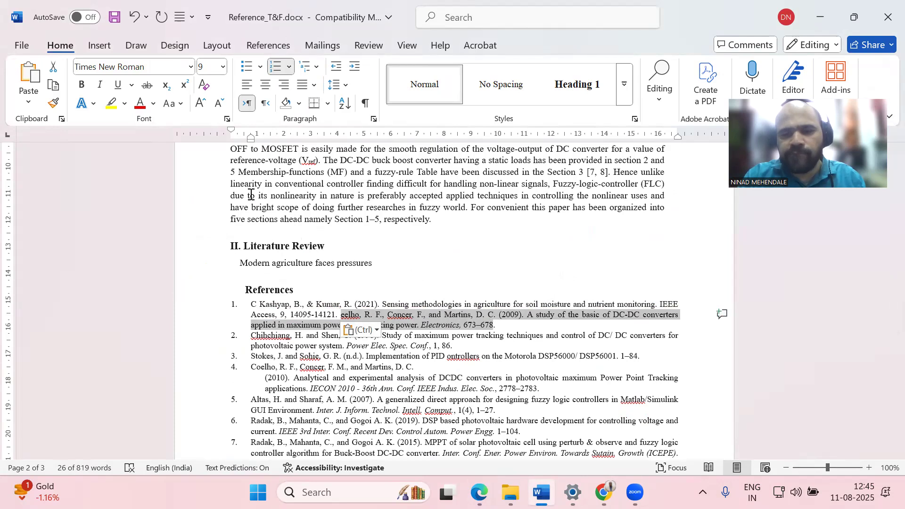
key("Delete")
key("ctrl+z")
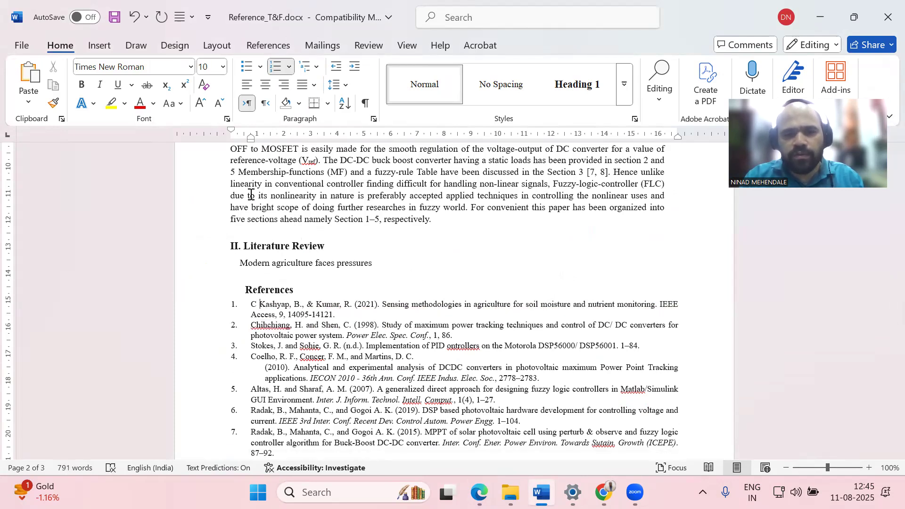
key("BackSpace")
key("BackSpace")
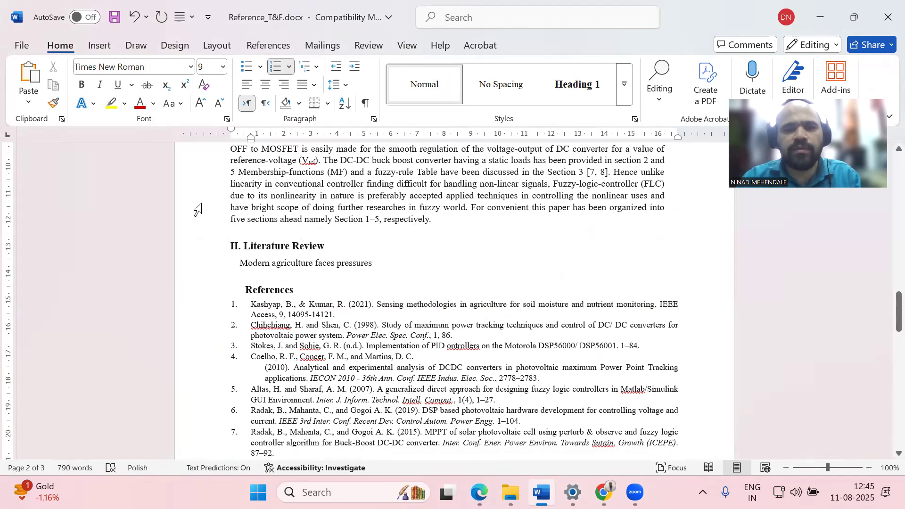
scroll(347, 325, "down", 3)
scroll(354, 322, "up", 8)
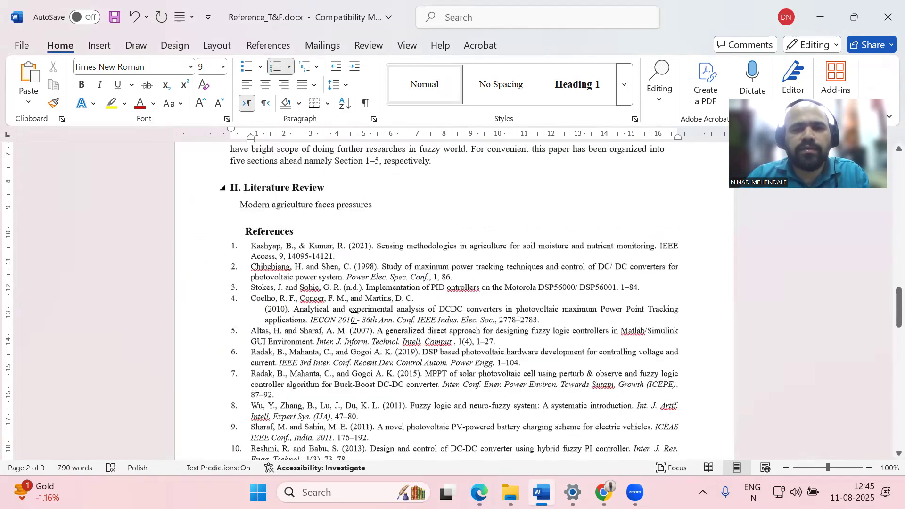
scroll(356, 320, "up", 15)
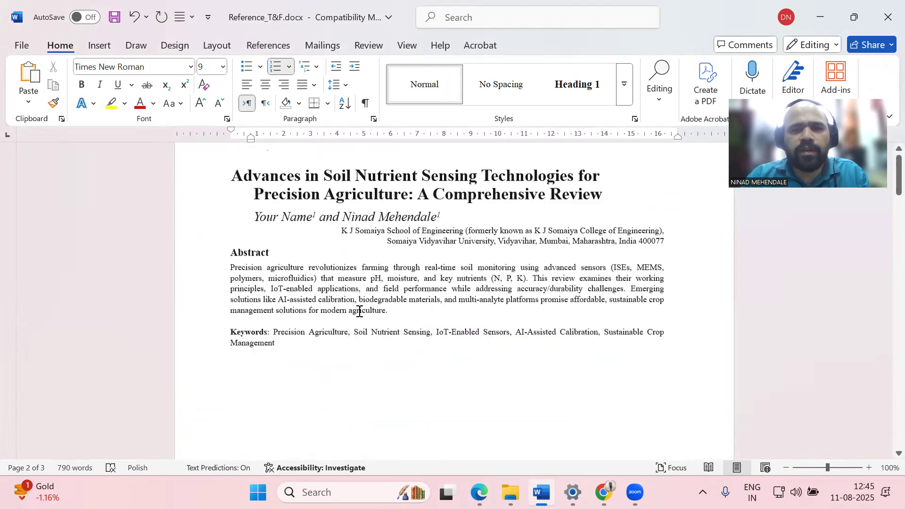
scroll(360, 302, "down", 12)
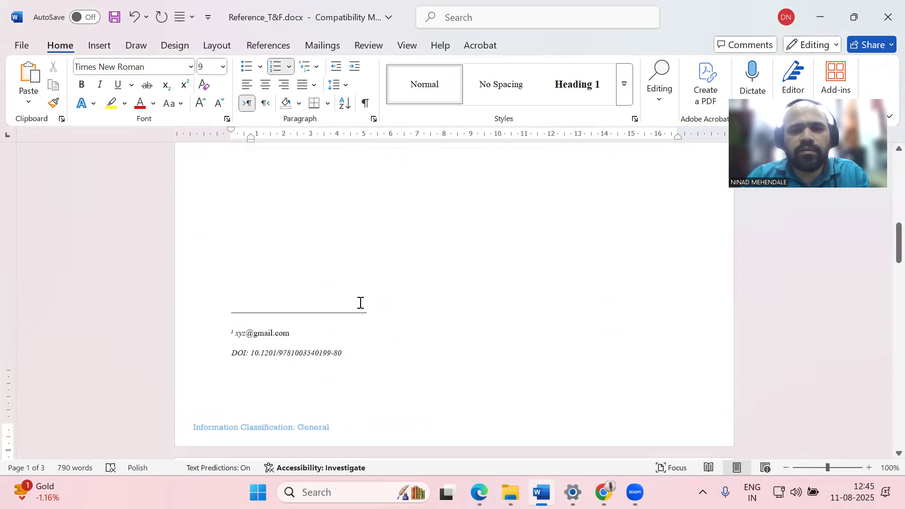
scroll(360, 303, "down", 3)
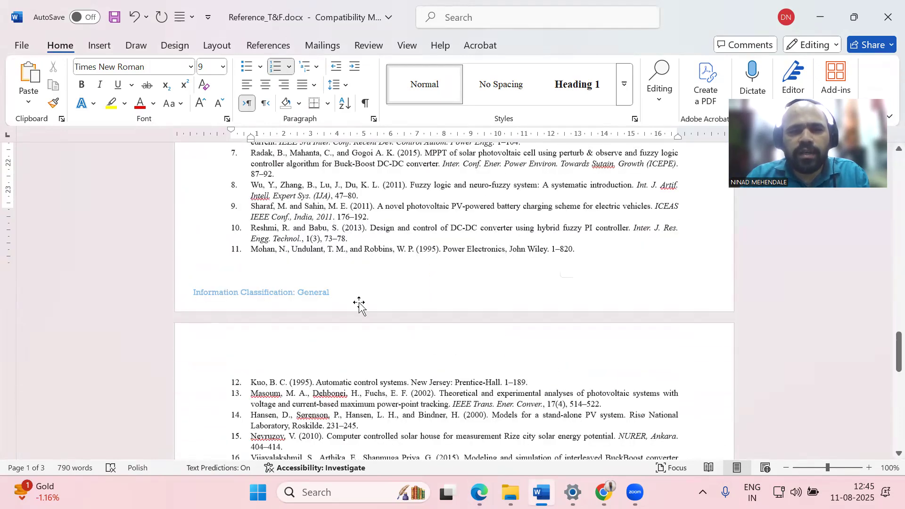
scroll(338, 295, "up", 10)
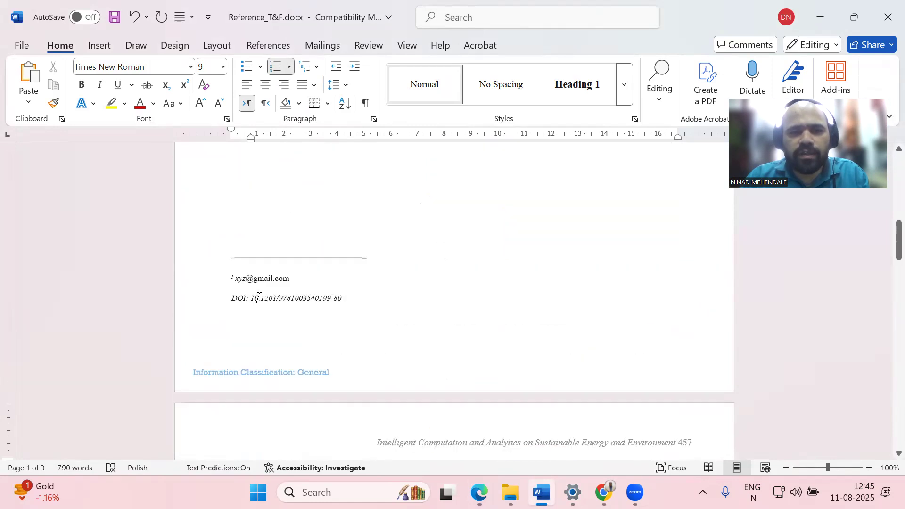
left_click(258, 298)
left_click_drag(262, 298, 352, 299)
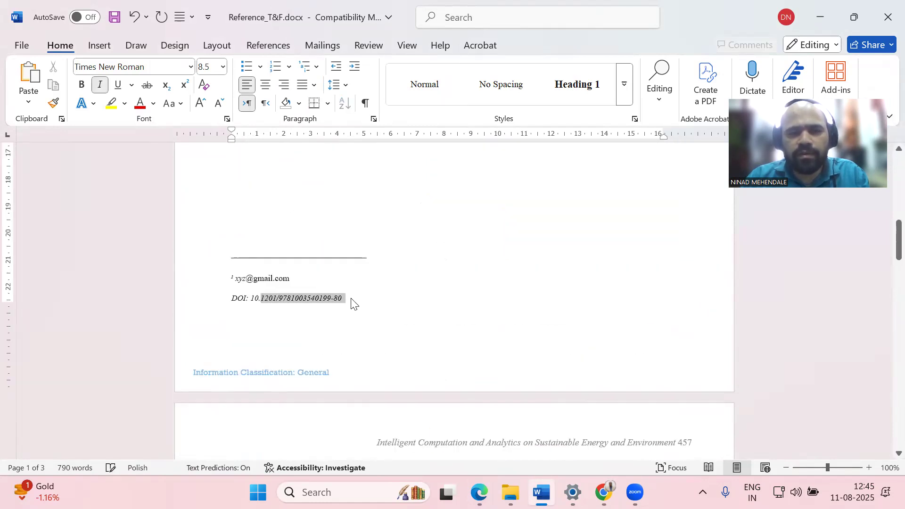
left_click(243, 279)
scroll(371, 278, "down", 15)
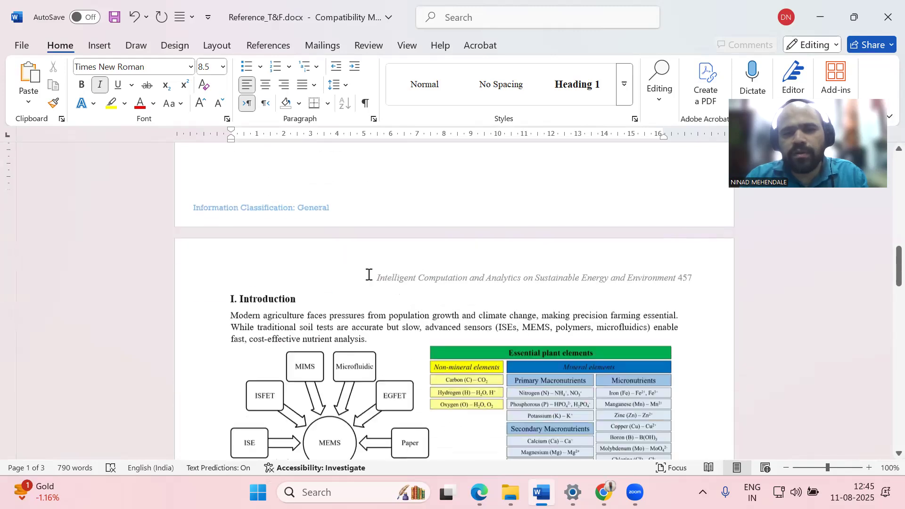
scroll(371, 269, "down", 12)
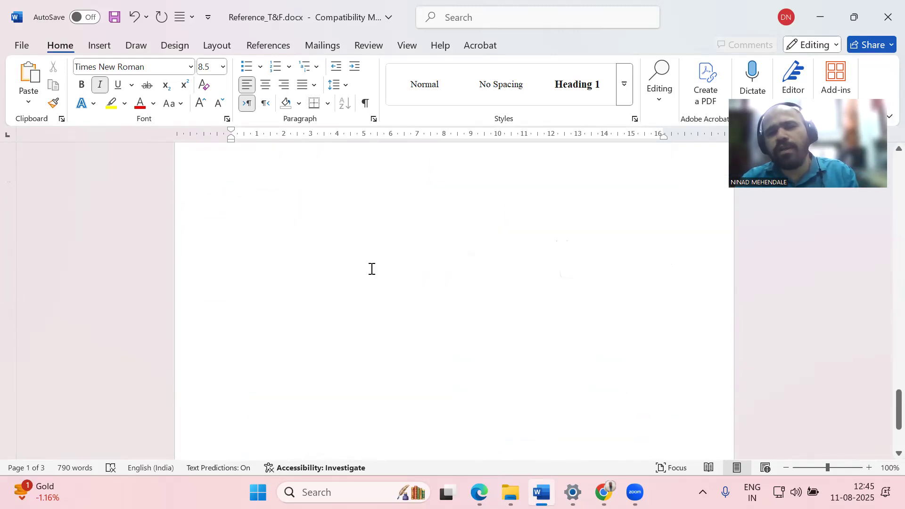
scroll(370, 269, "up", 5)
scroll(371, 269, "up", 20)
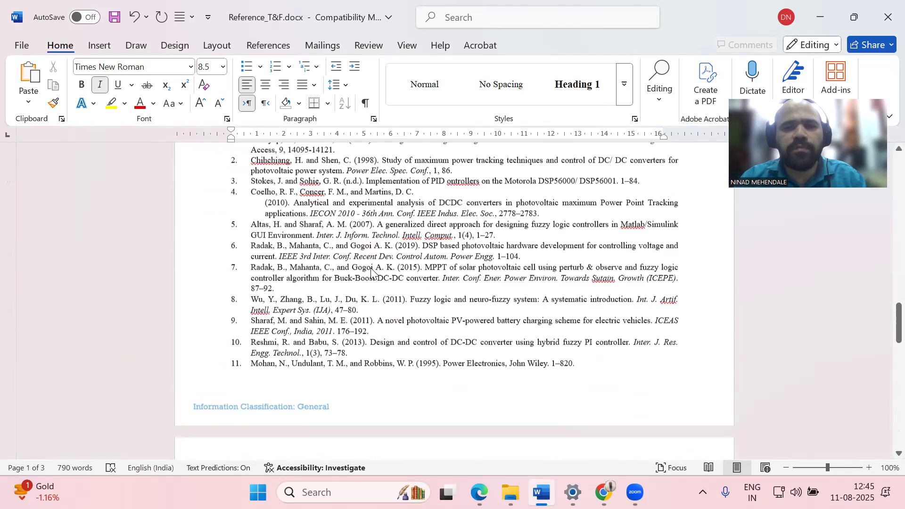